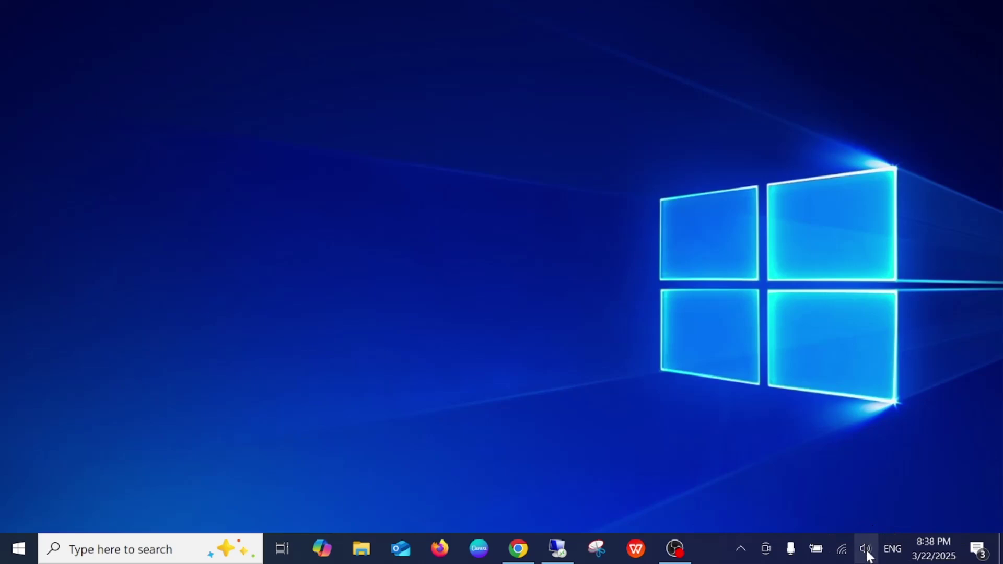
Check the current audio output device and its volume level
click(867, 551)
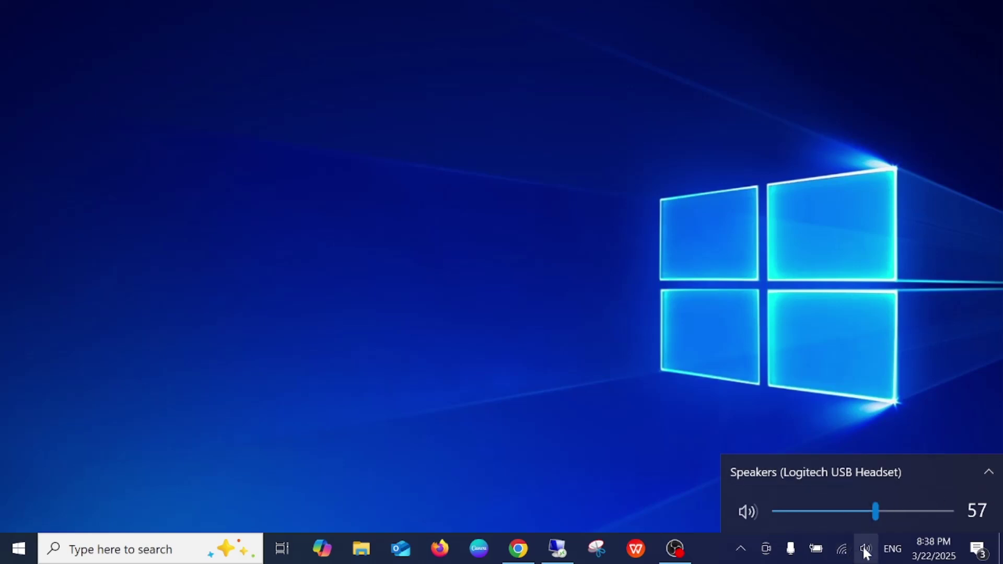
click(654, 484)
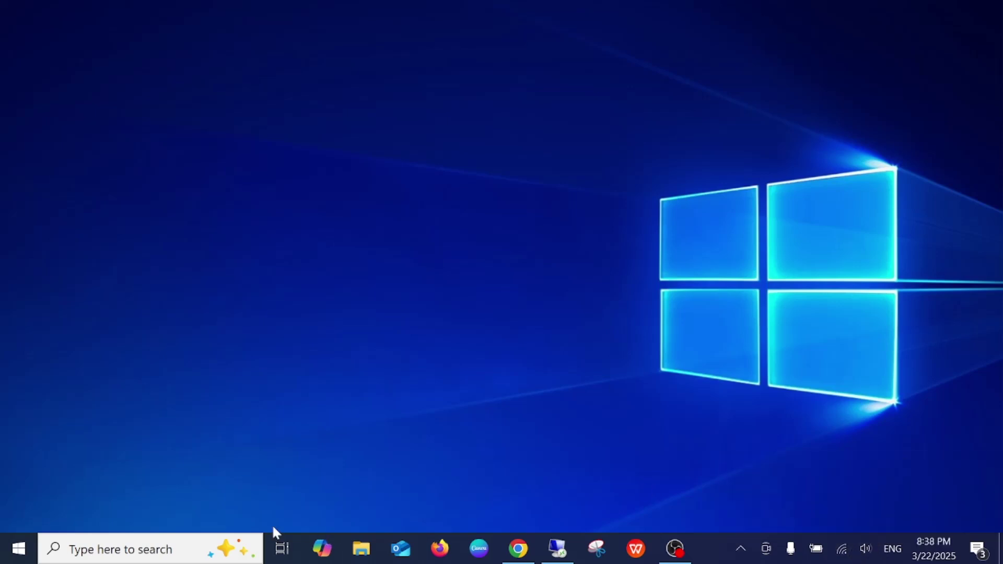
Search Windows for "control", open Control Panel and maximize its window
click(209, 557)
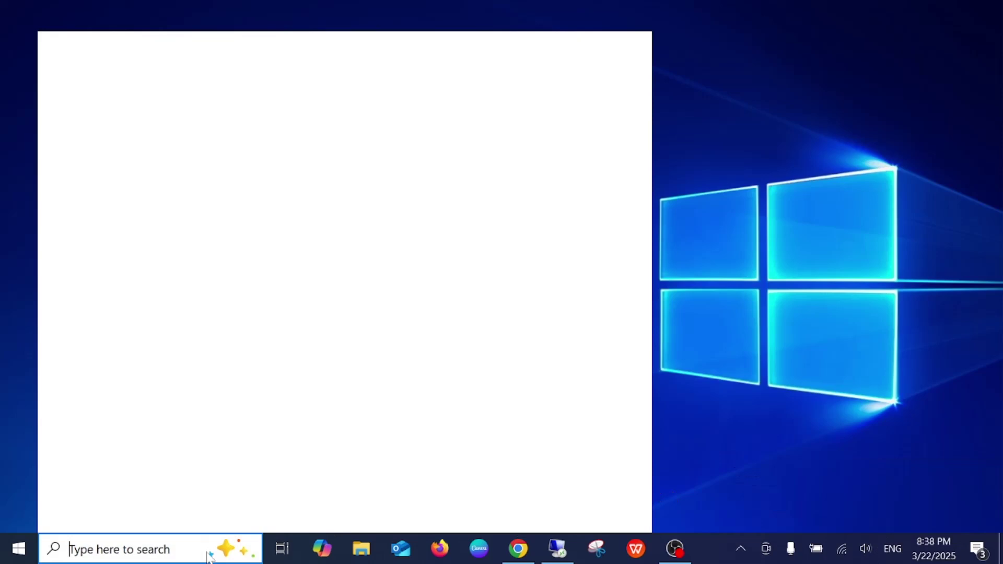
text(control)
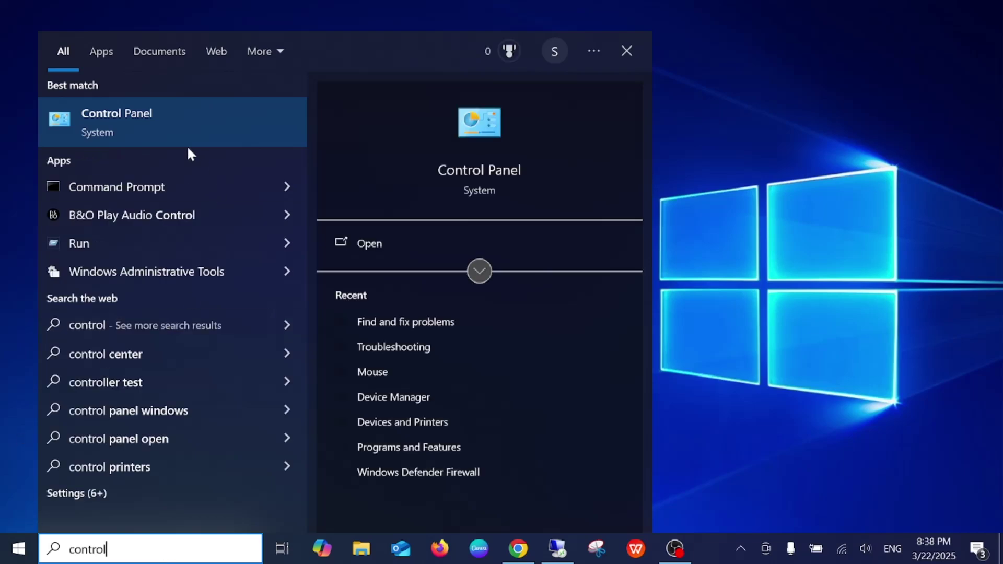
click(152, 116)
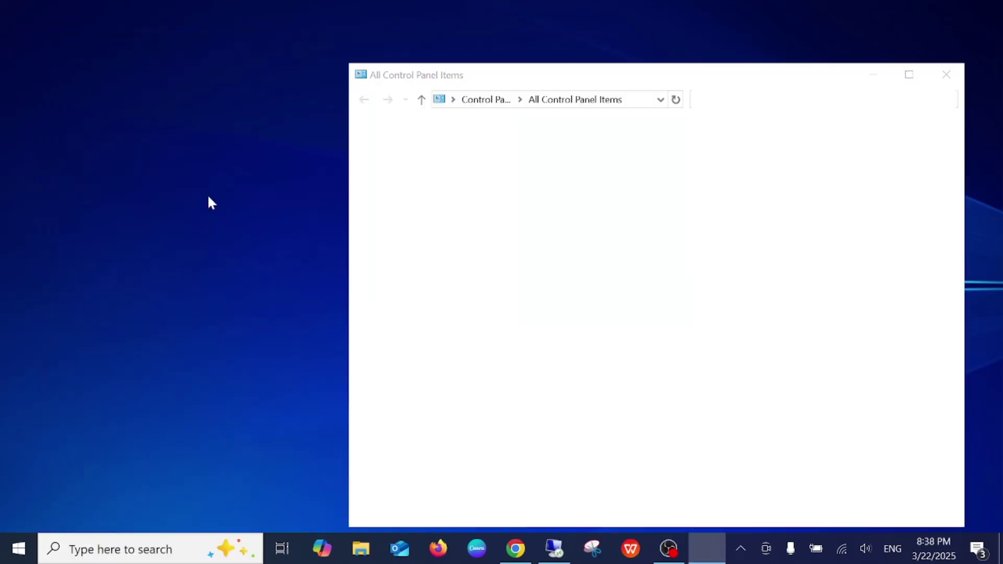
click(909, 74)
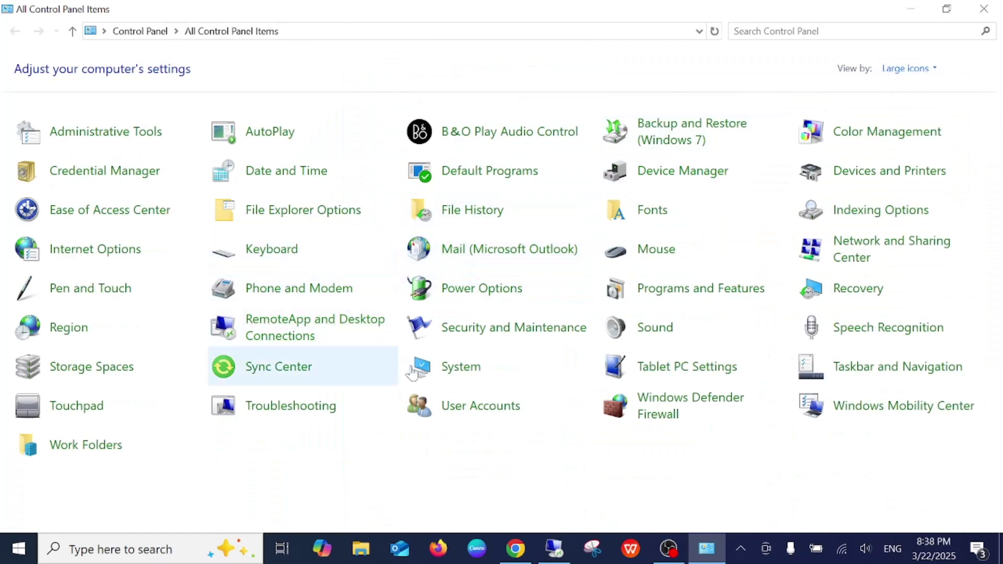
click(554, 548)
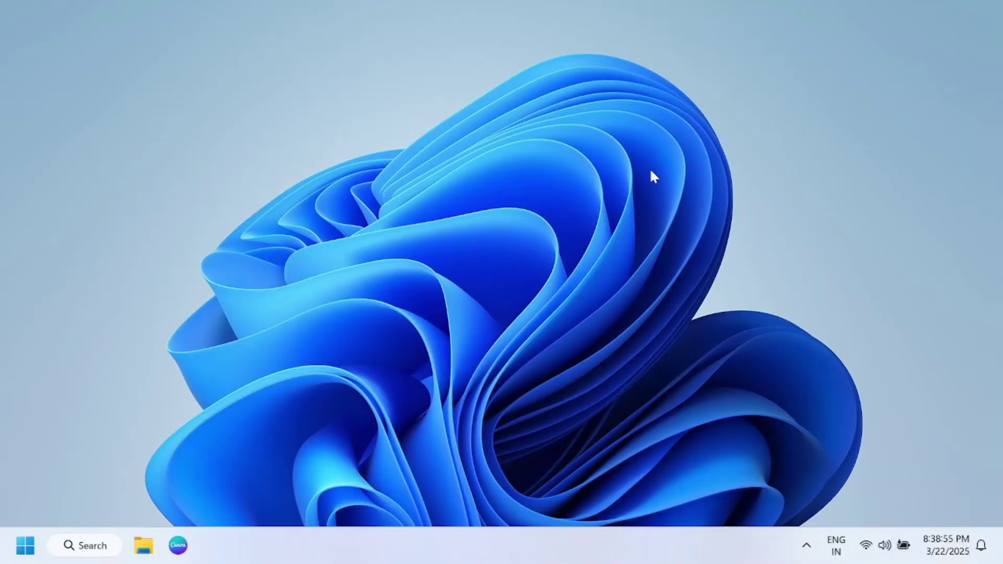
click(712, 10)
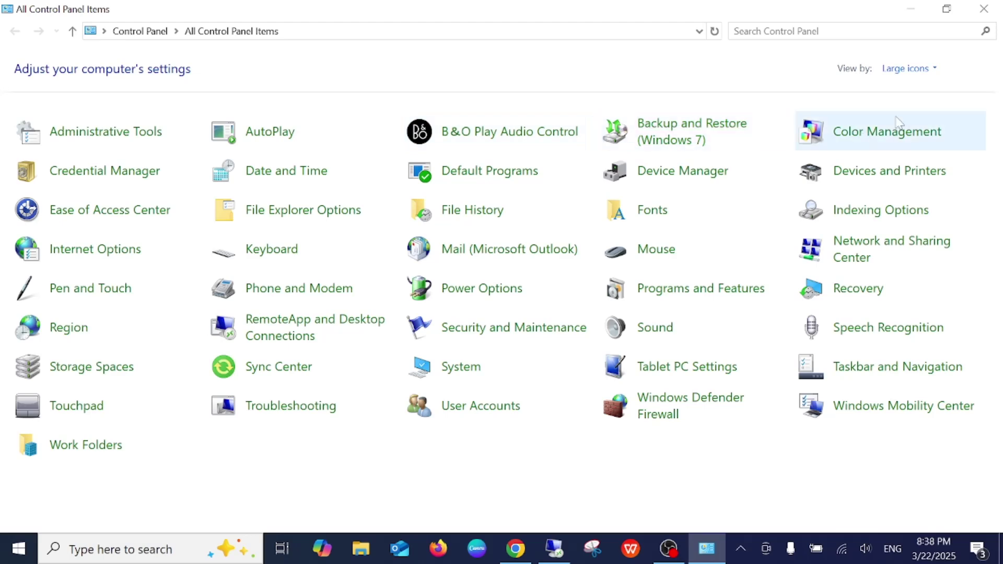
Switch the Control Panel view to Category and restore it to Large icons
click(905, 68)
click(911, 88)
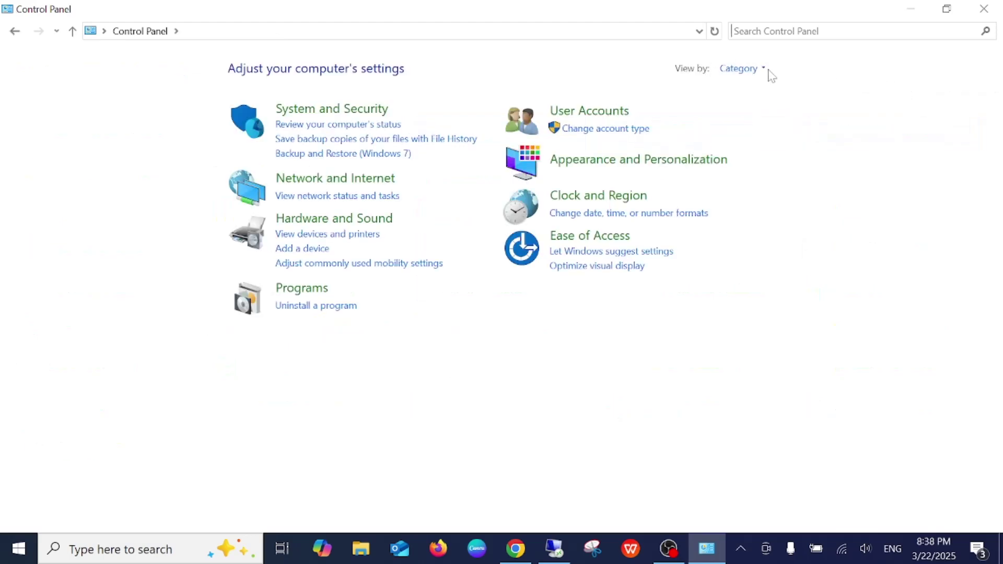
click(748, 74)
click(752, 105)
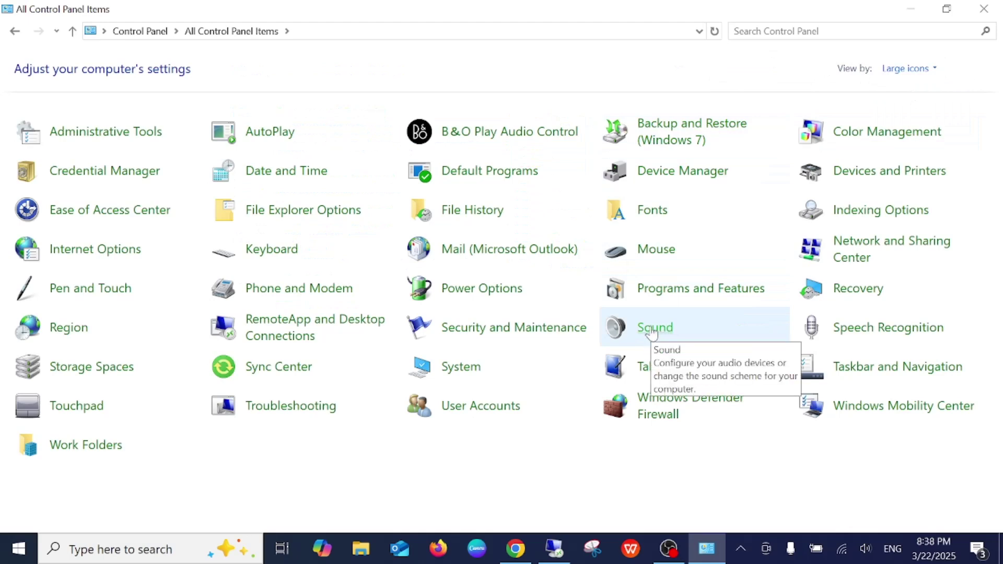
Open the Sound settings and select the Realtek Speaker/Headphone in the playback devices
click(643, 332)
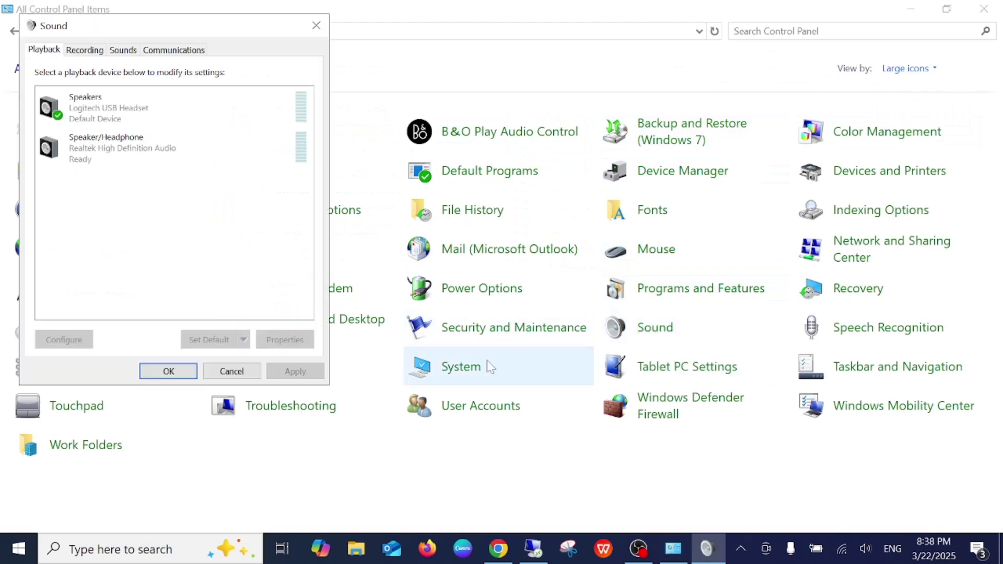
drag(219, 24, 461, 73)
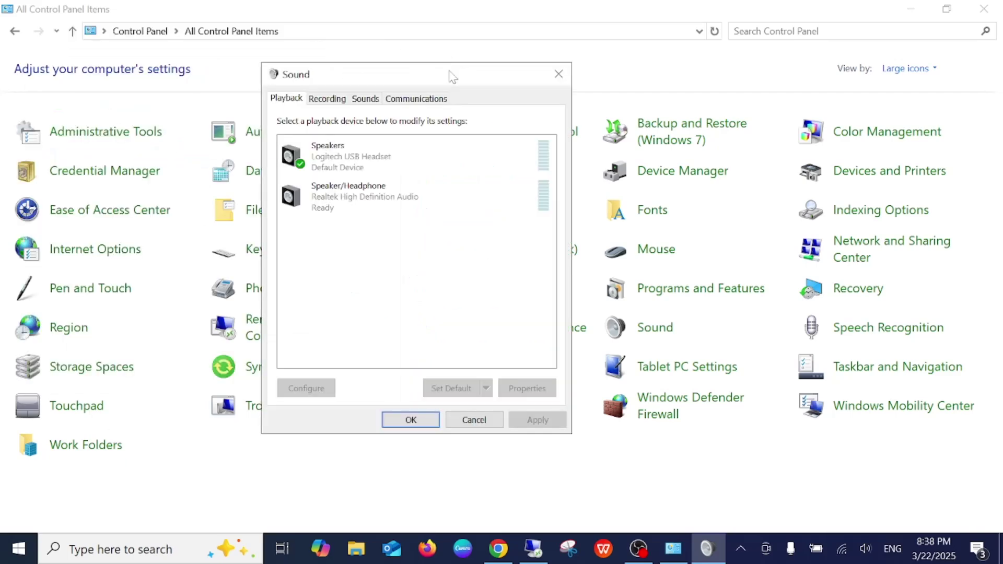
click(354, 195)
click(353, 161)
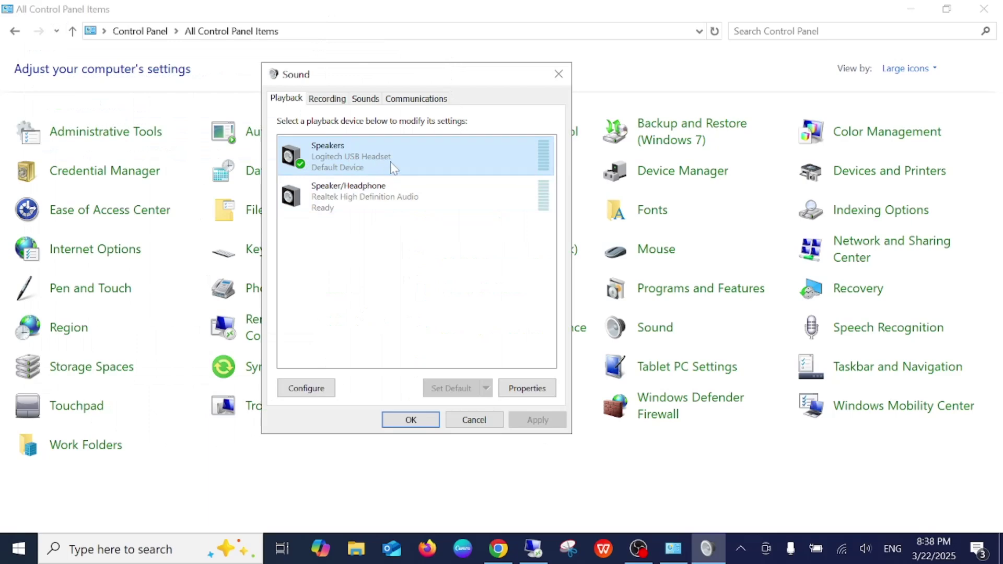
click(366, 203)
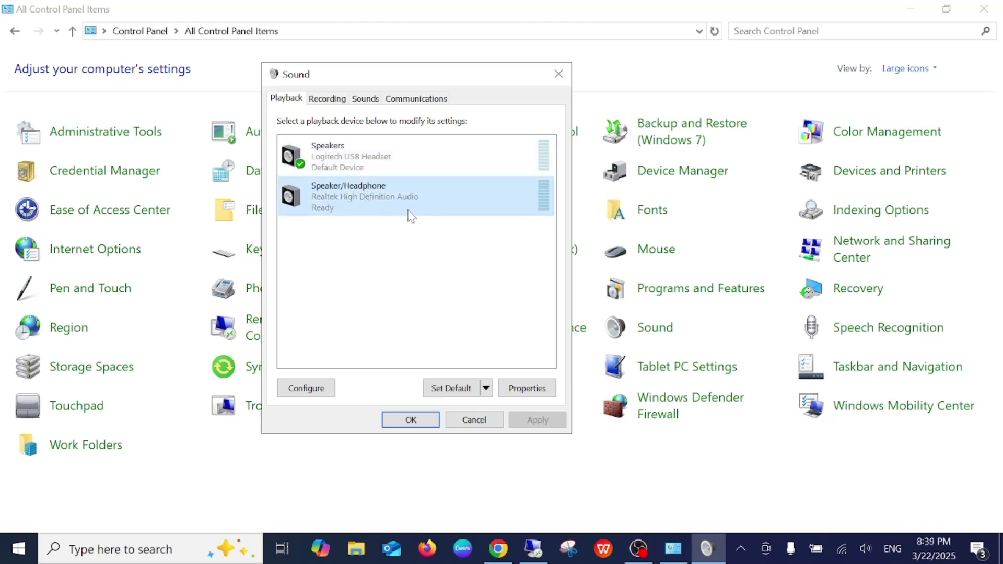
Inspect the Speaker/Headphone output level in its properties, mute and unmute the Realtek HD Audio output, and accept the dialog
right_click(358, 197)
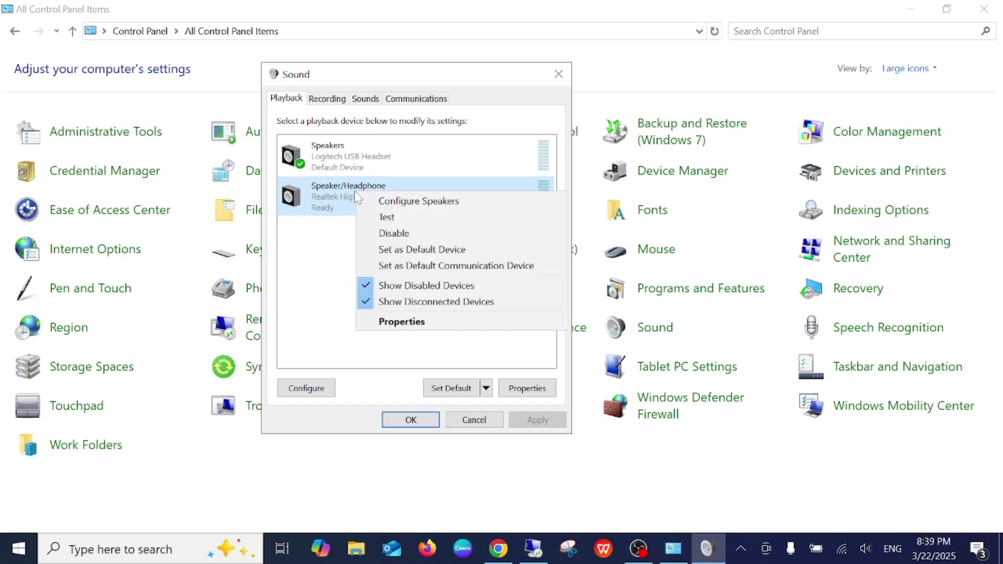
click(414, 322)
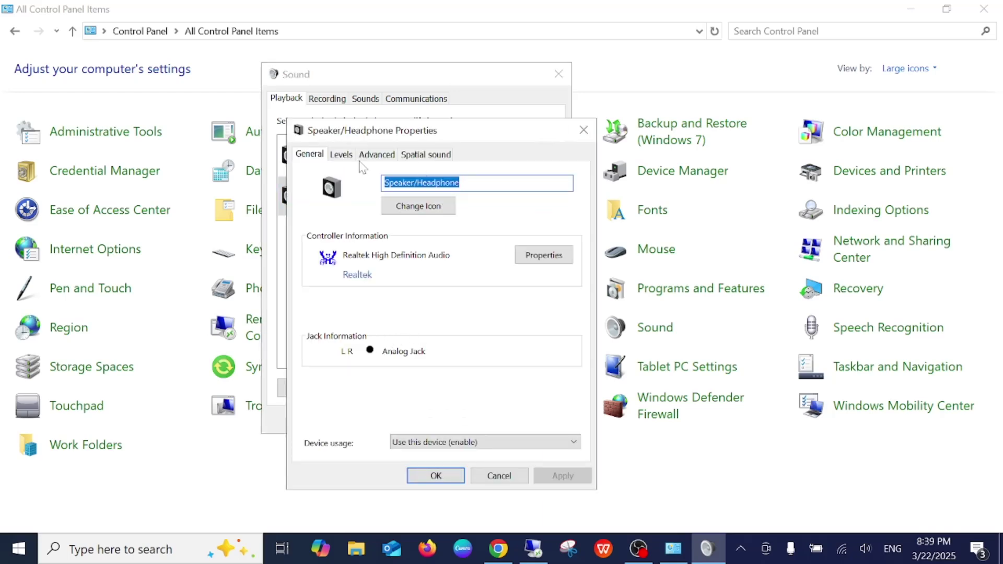
click(341, 154)
drag(500, 142, 746, 128)
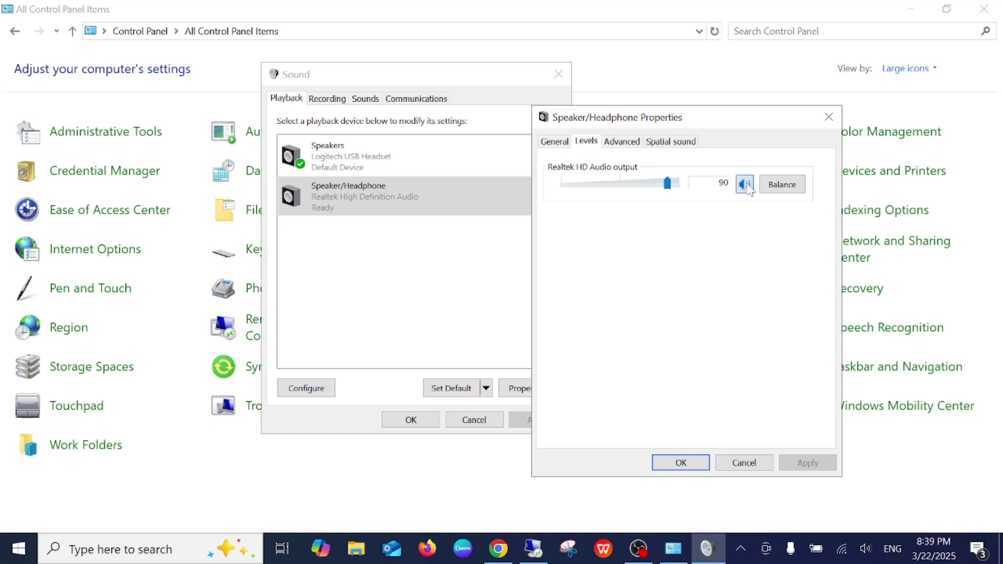
click(746, 186)
click(746, 187)
click(685, 468)
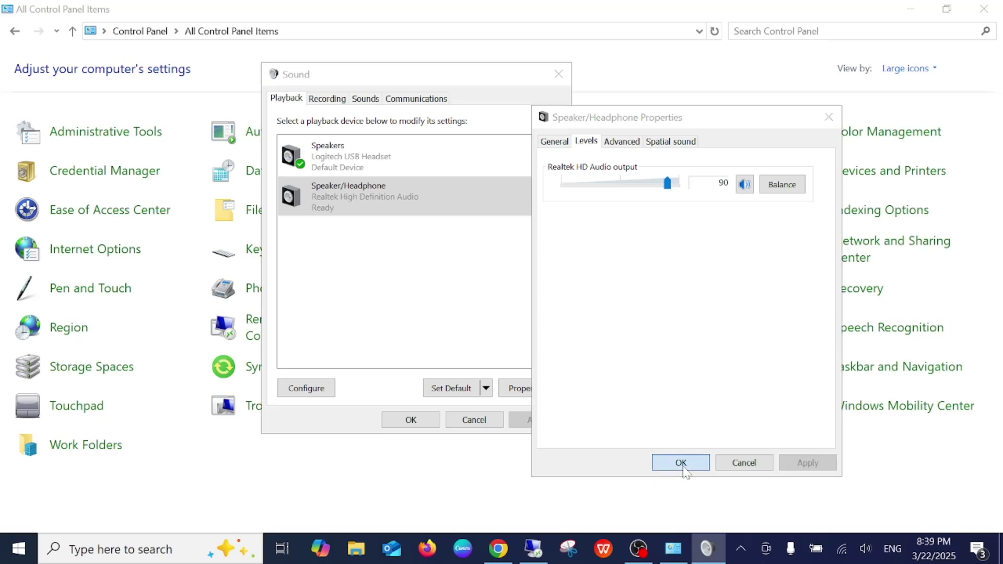
Check the level, mute state and boost of the Realtek Microphone Array recording device, and accept its properties
click(328, 100)
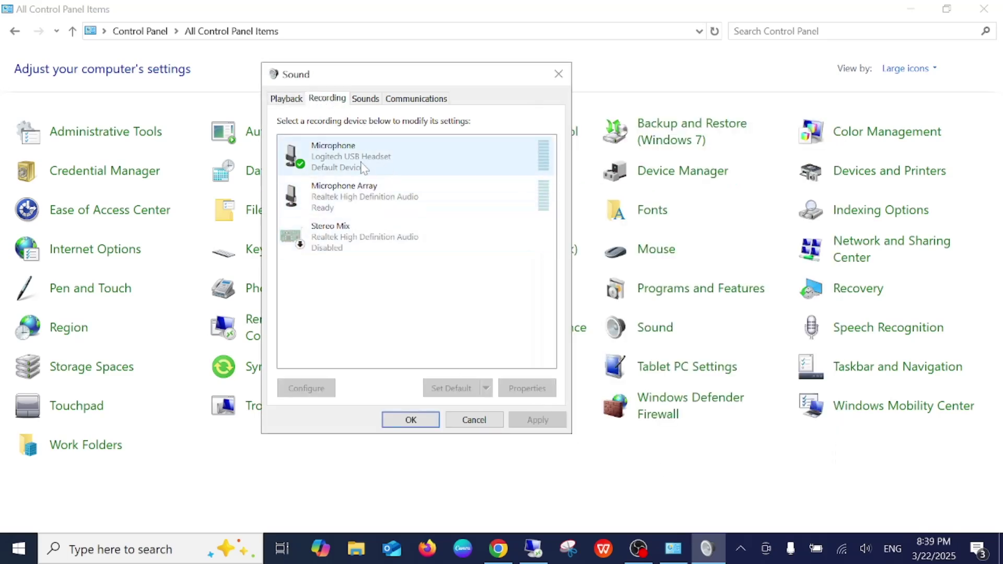
click(368, 217)
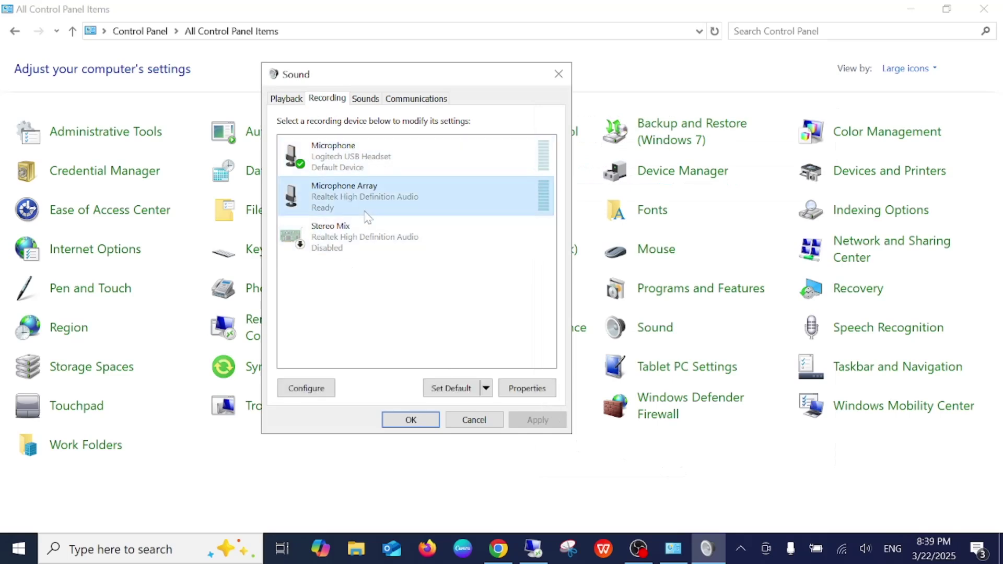
click(361, 163)
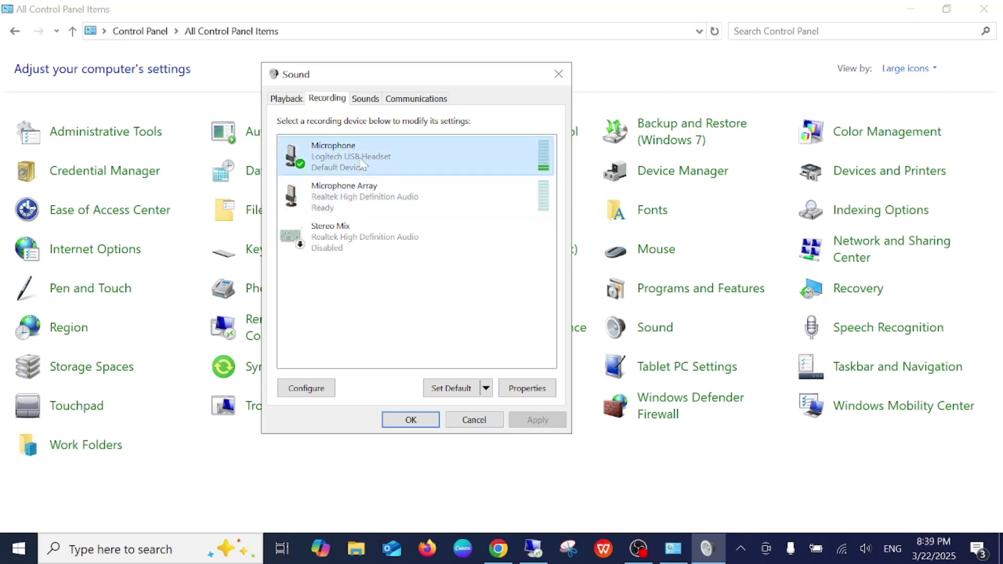
click(359, 206)
right_click(353, 202)
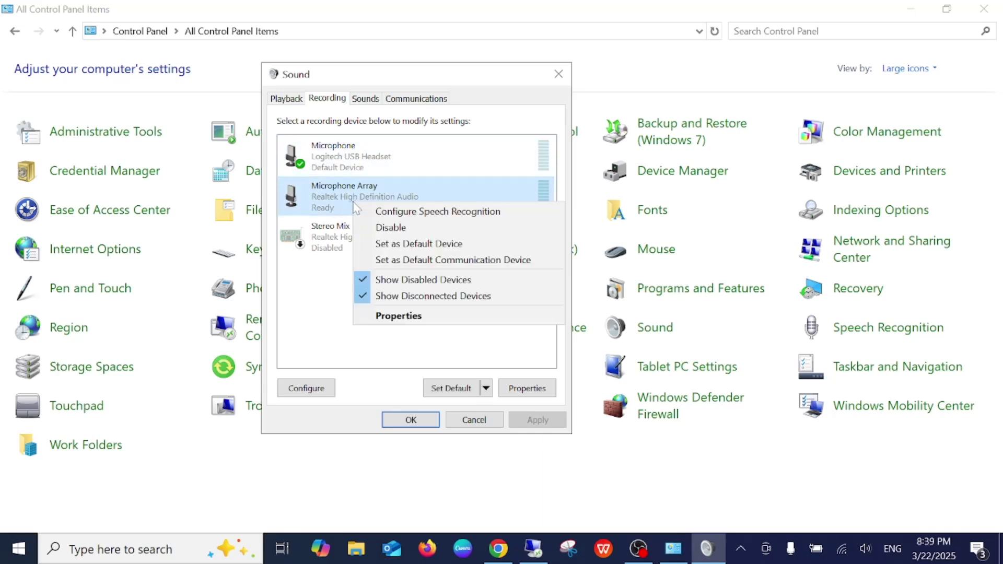
click(410, 316)
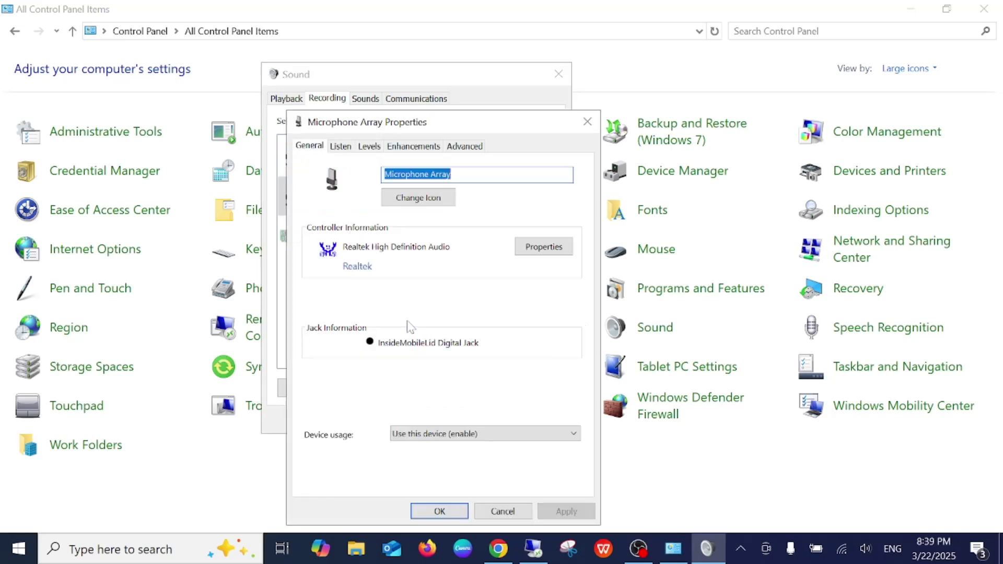
click(369, 147)
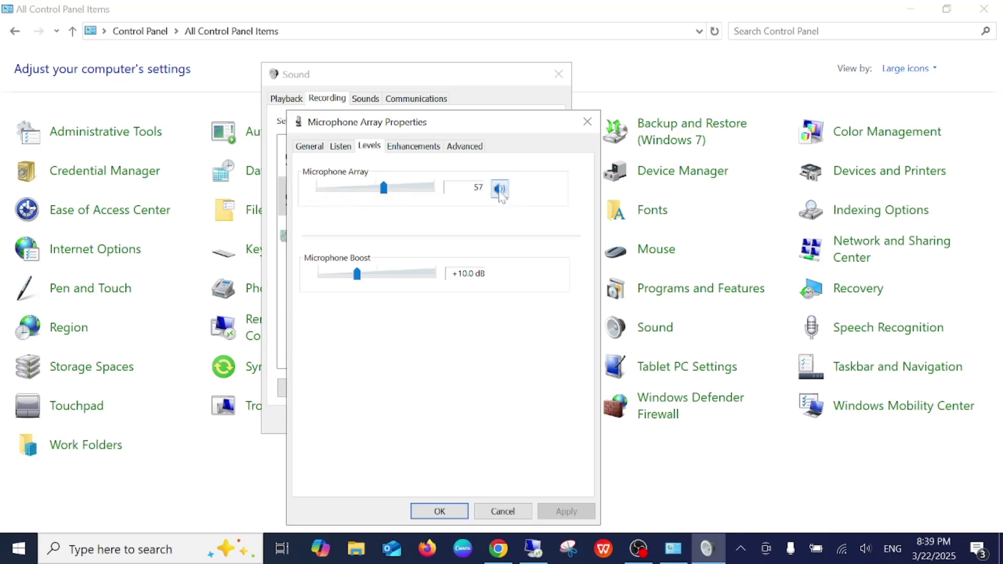
click(439, 511)
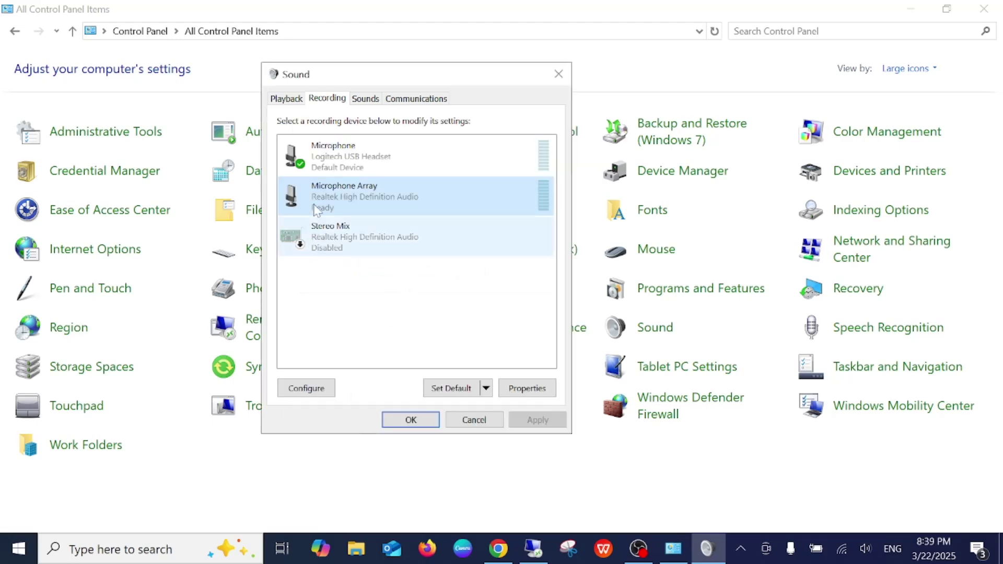
Review the default-device options for the Realtek Speaker/Headphone playback device without applying any
click(282, 98)
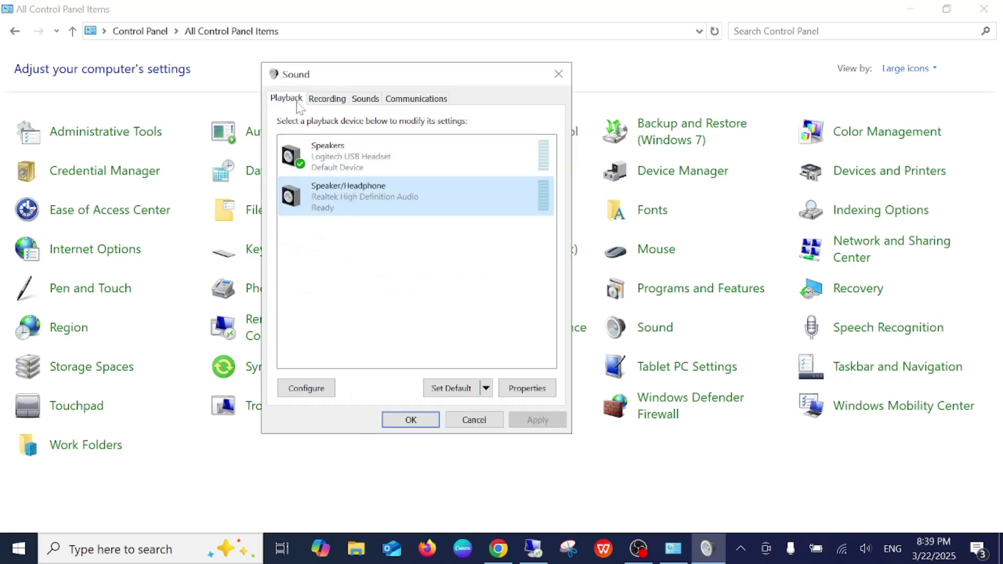
right_click(359, 199)
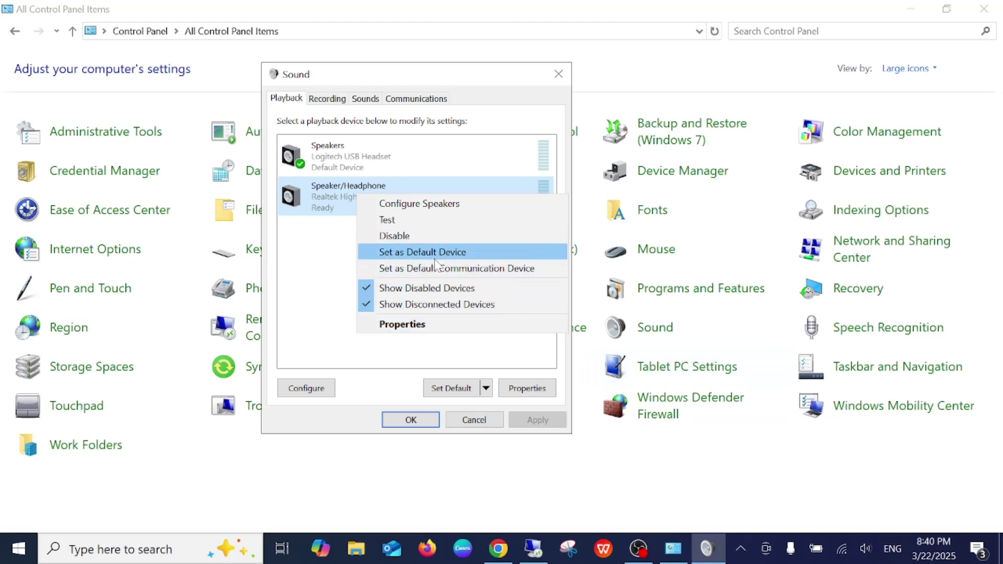
click(309, 258)
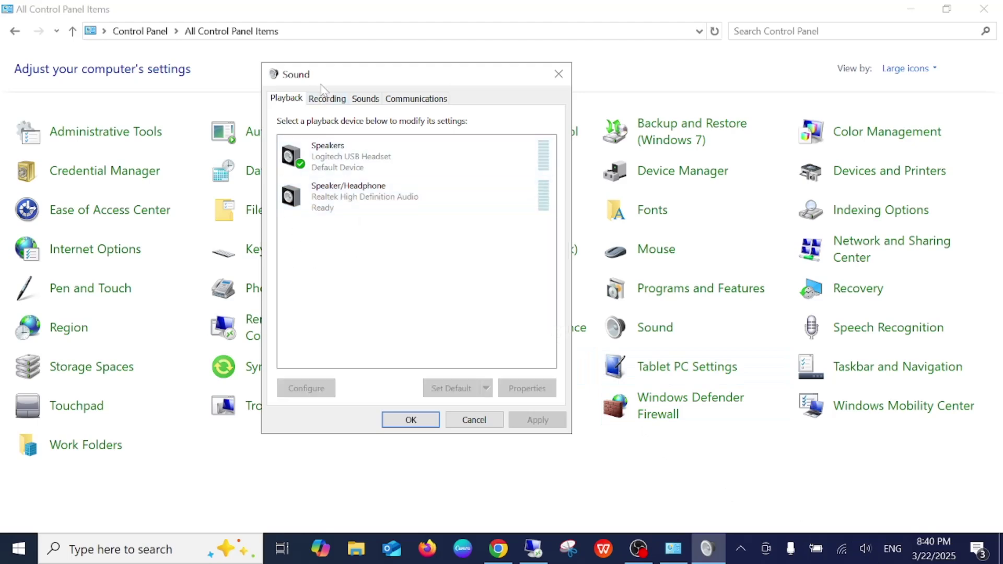
Review the recording, playback, system sound and communications settings, and close the Sound dialog by accepting it
click(326, 100)
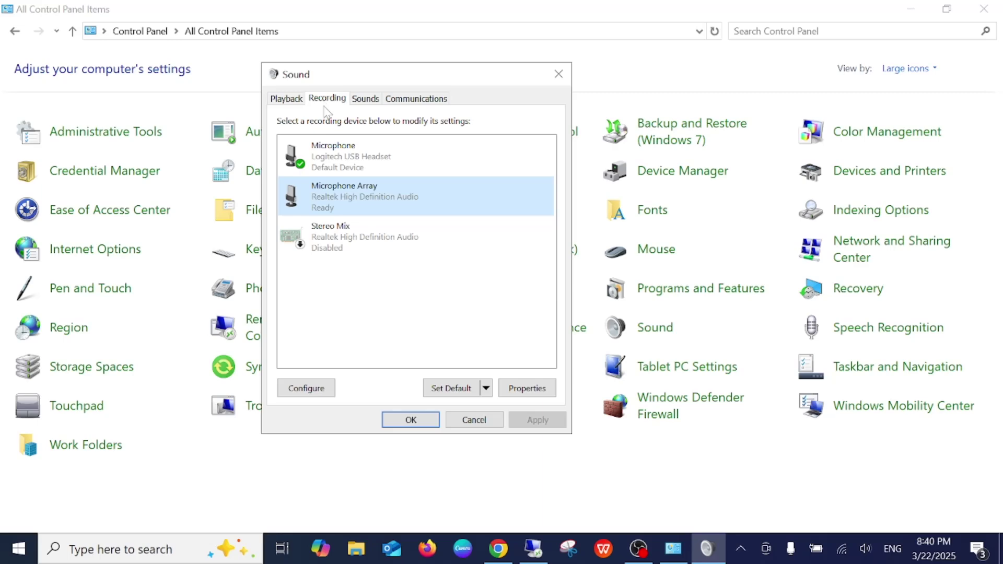
click(288, 100)
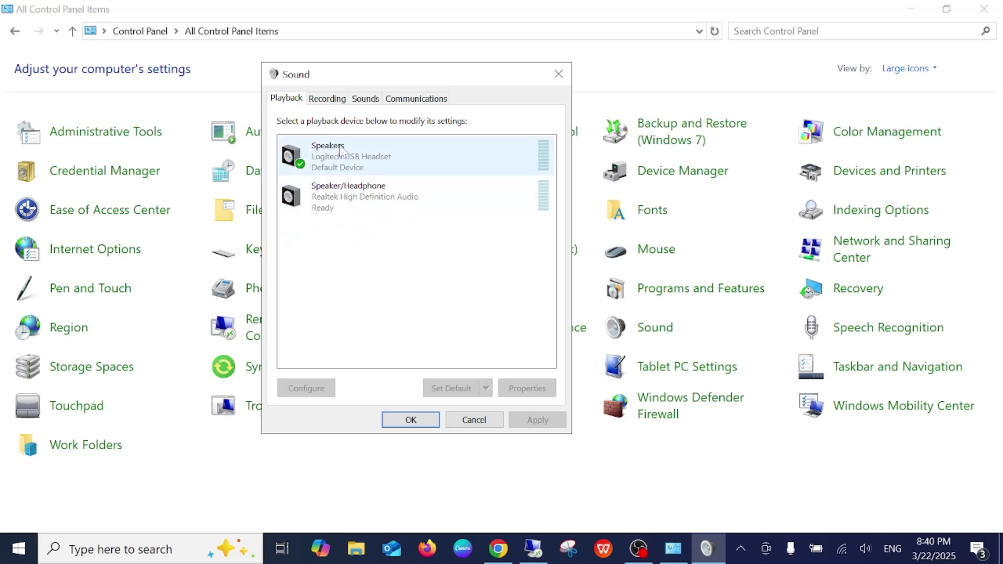
click(325, 100)
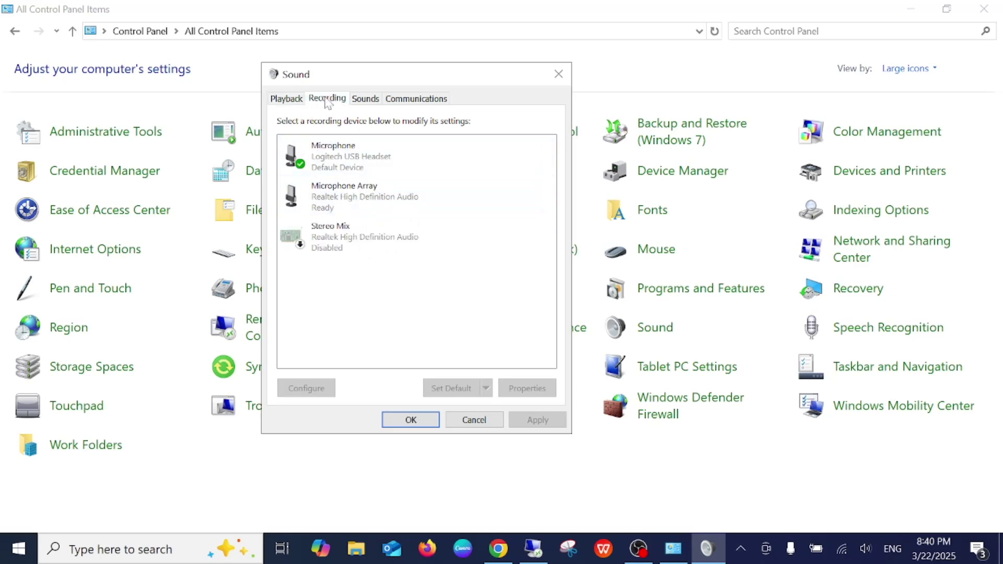
click(373, 102)
click(437, 102)
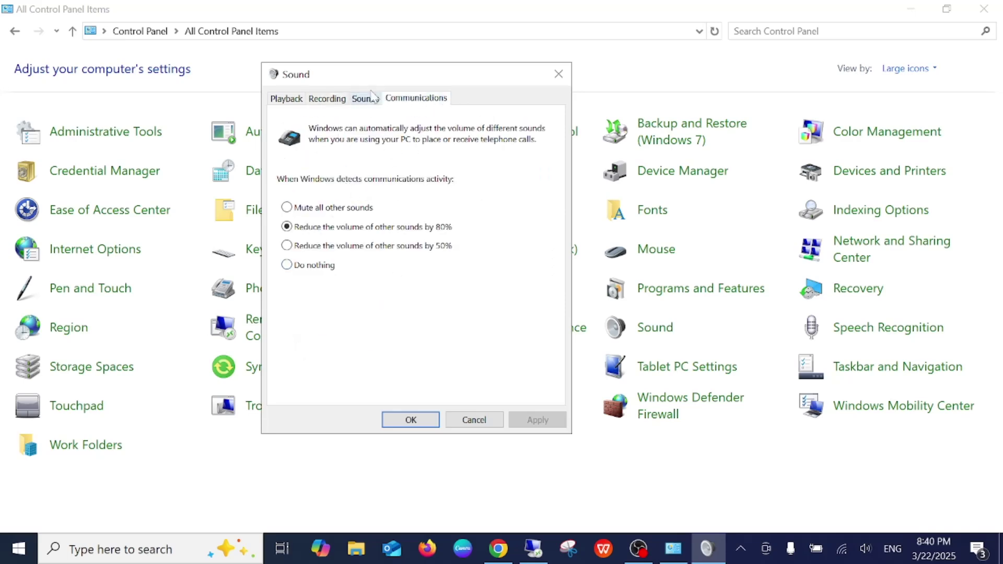
click(417, 426)
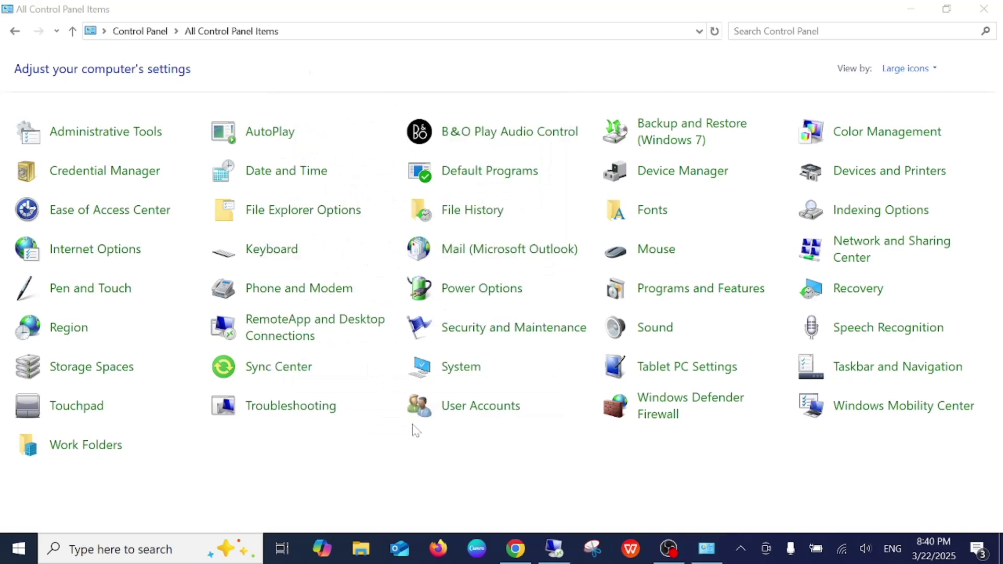
key(super+s)
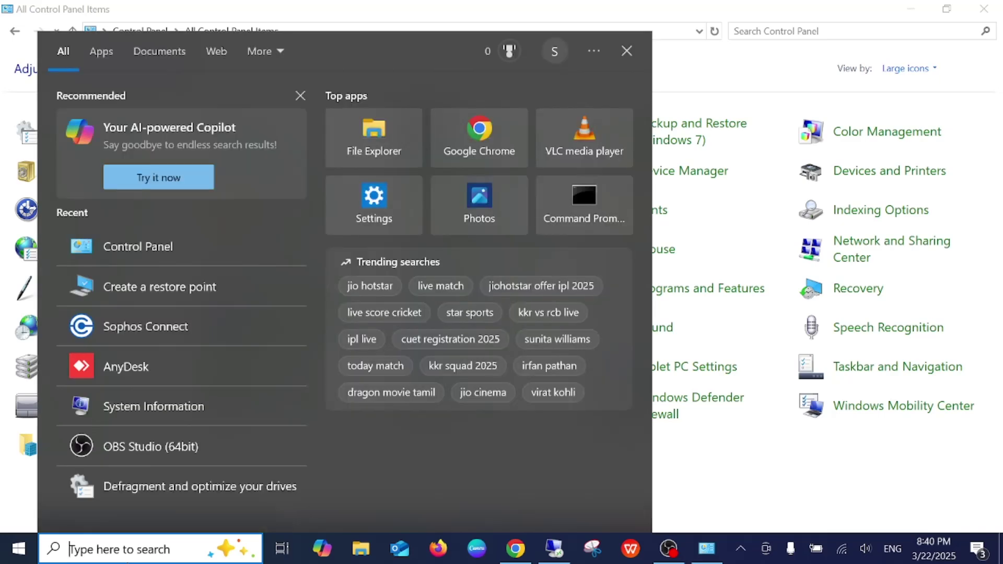
click(741, 225)
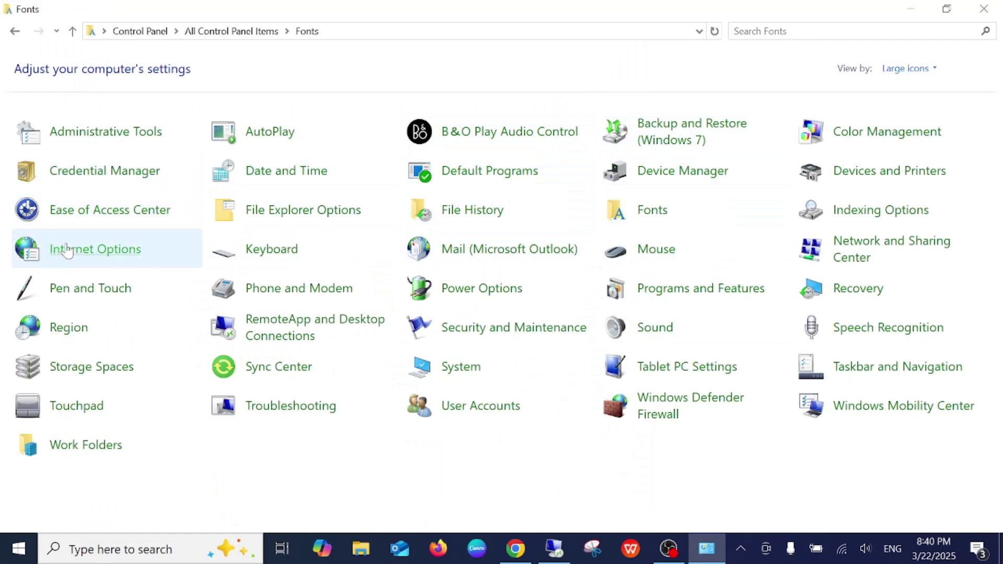
Search all Control Panel items for "de", open Device Manager, and minimize the Control Panel window
click(223, 35)
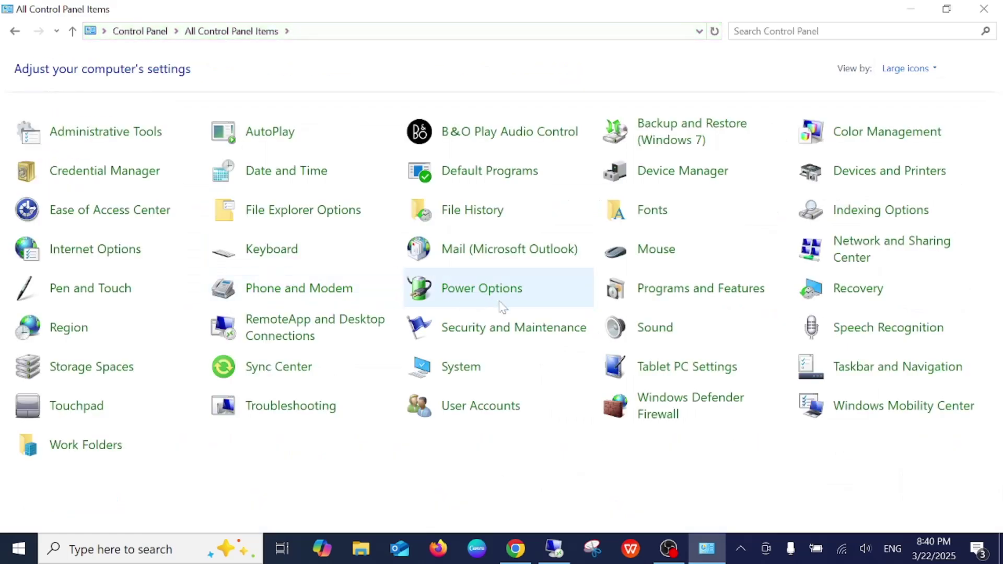
click(783, 31)
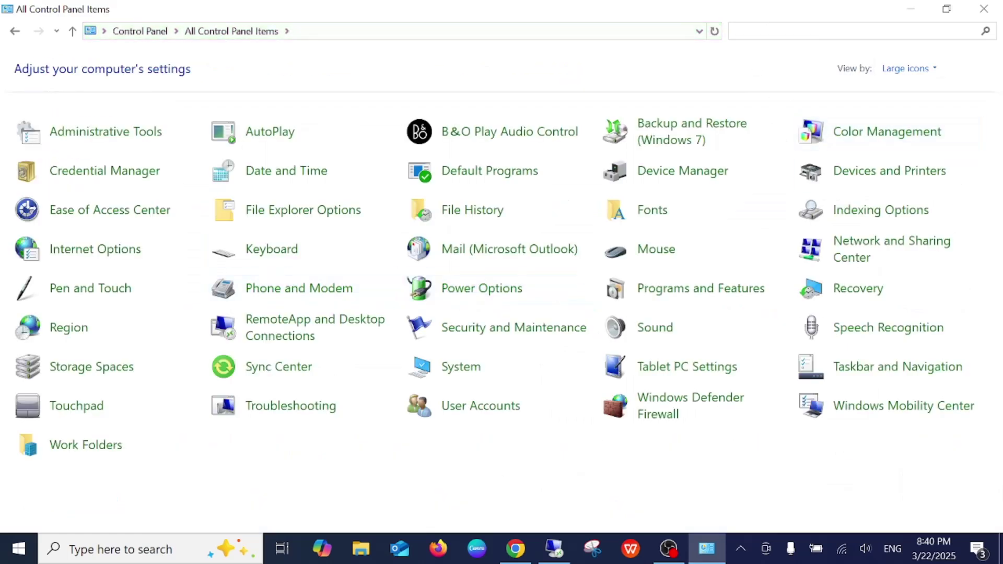
text(de)
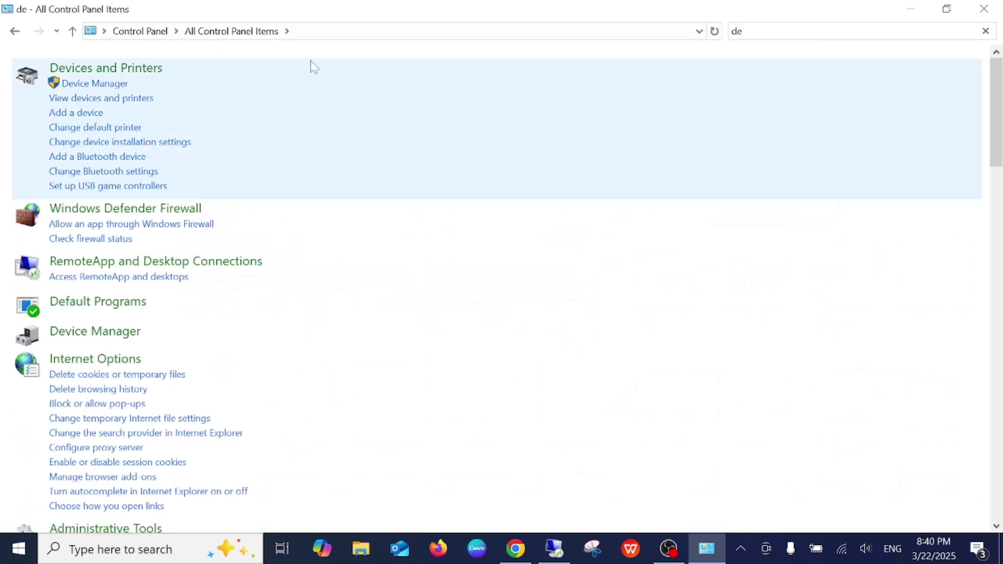
click(95, 84)
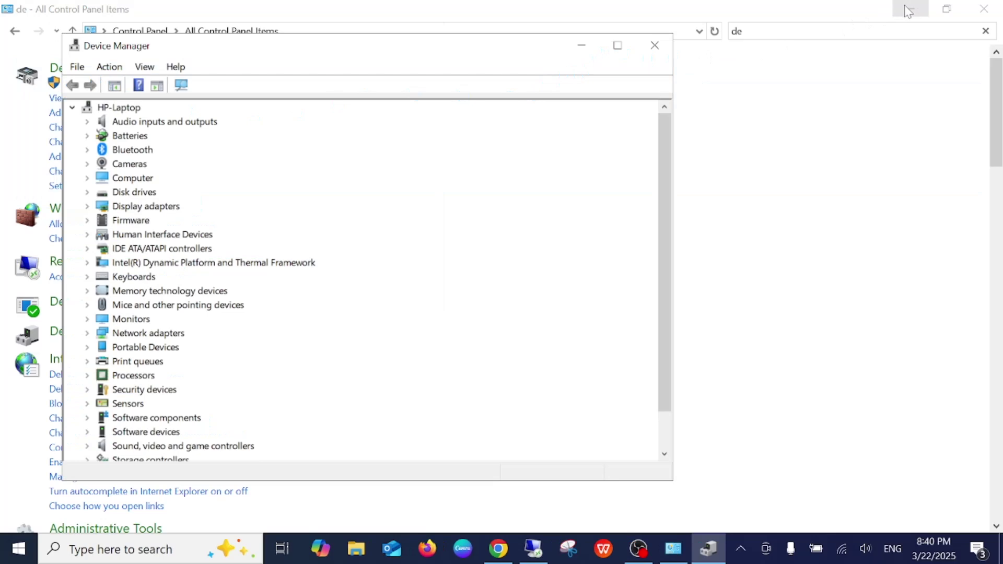
click(909, 9)
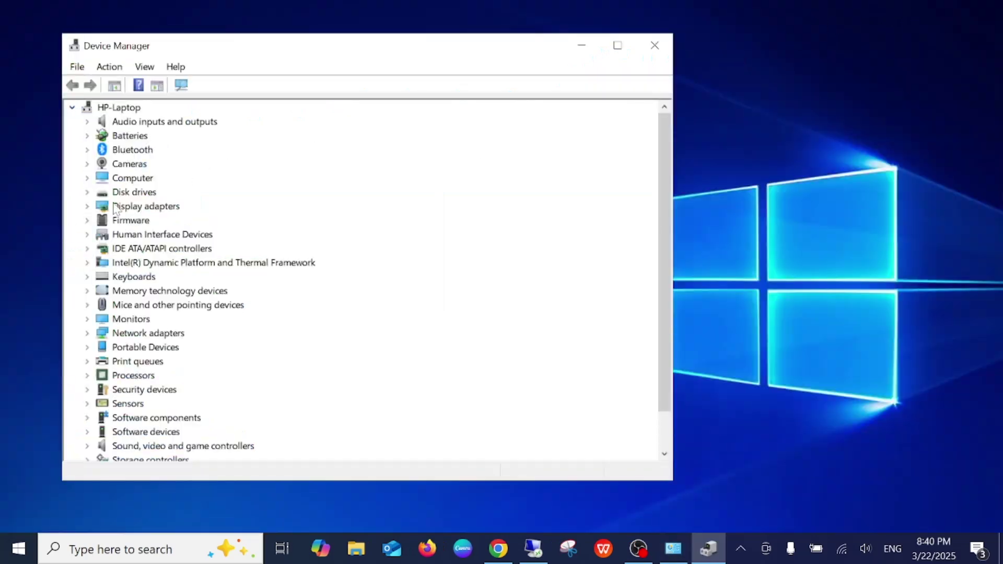
Browse the local driver list for the Realtek Speaker/Headphone under audio inputs and outputs, select Audio Endpoint, and cancel the update
click(88, 122)
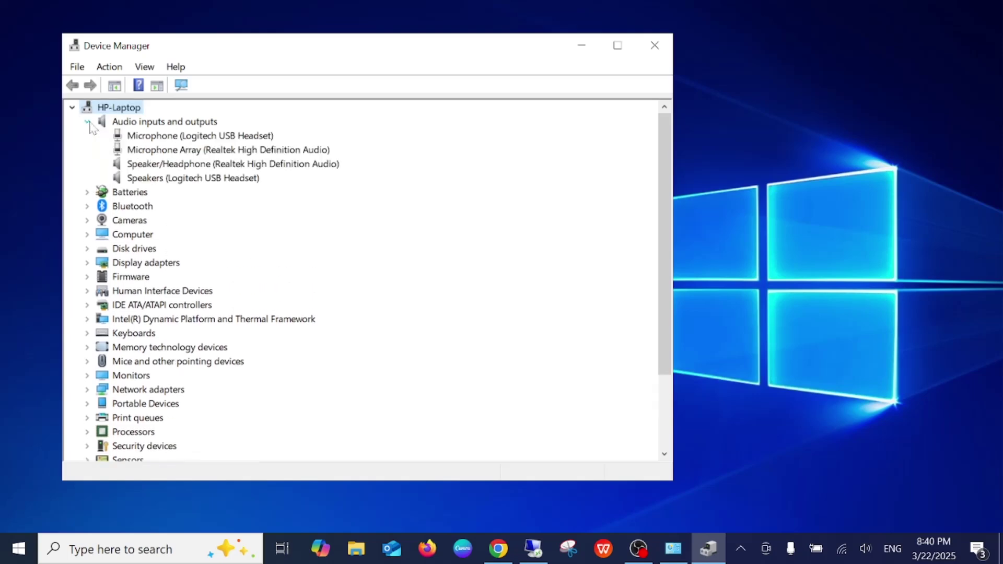
click(189, 178)
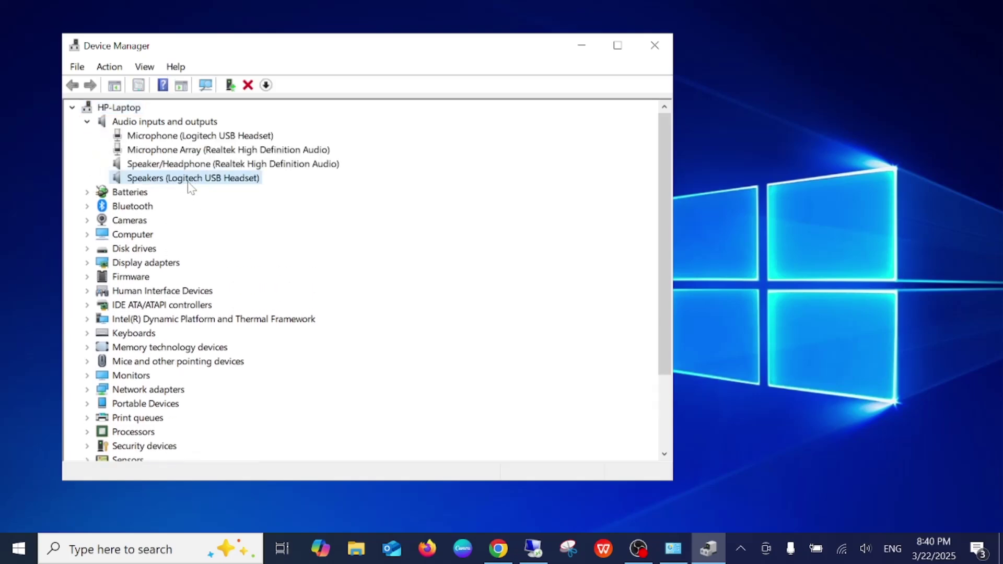
click(231, 166)
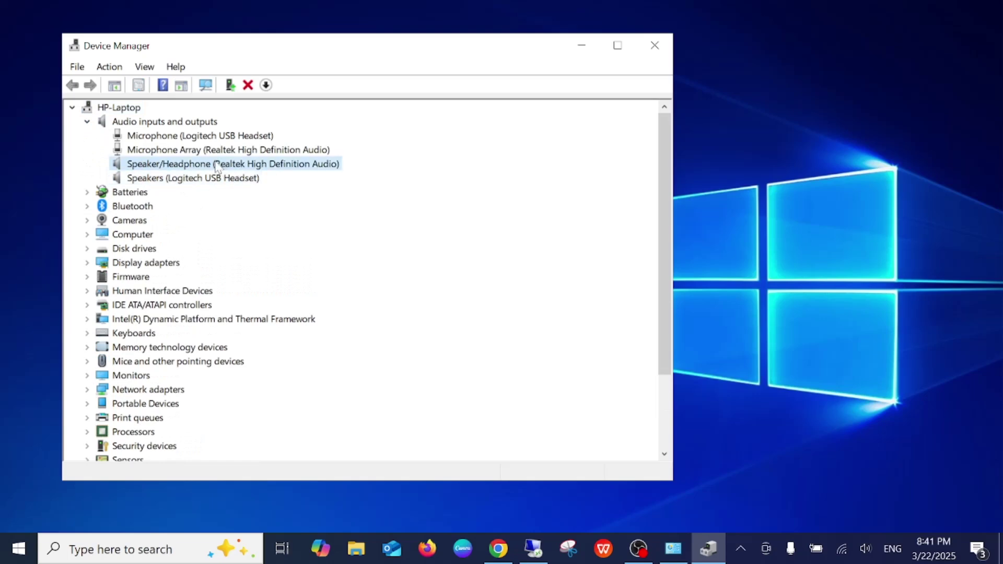
right_click(216, 166)
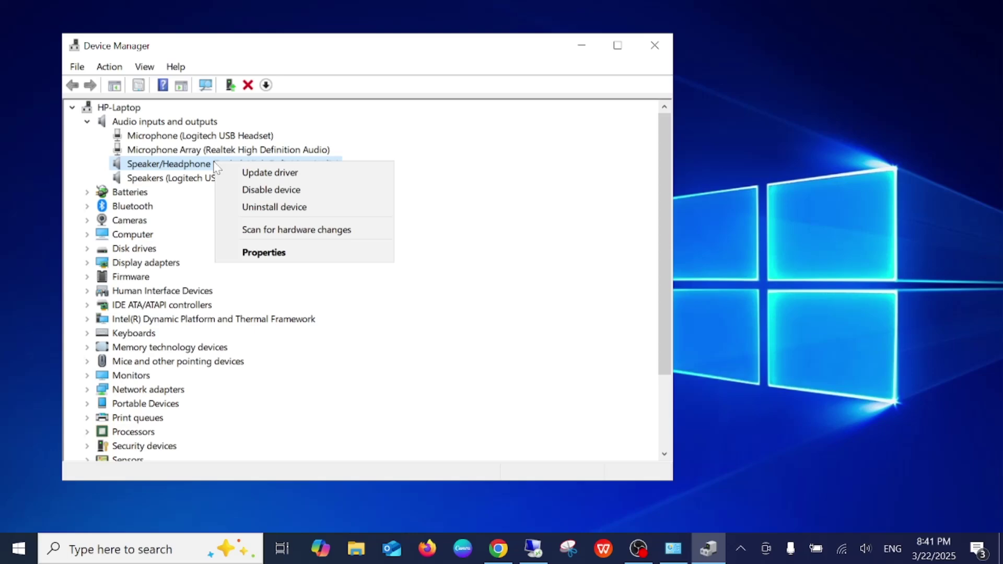
click(283, 174)
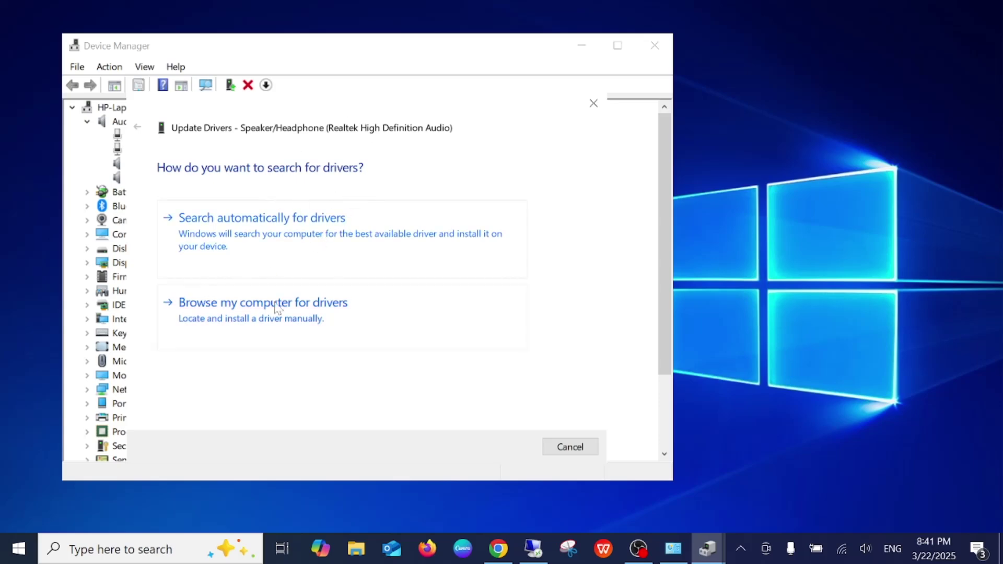
click(253, 313)
click(296, 360)
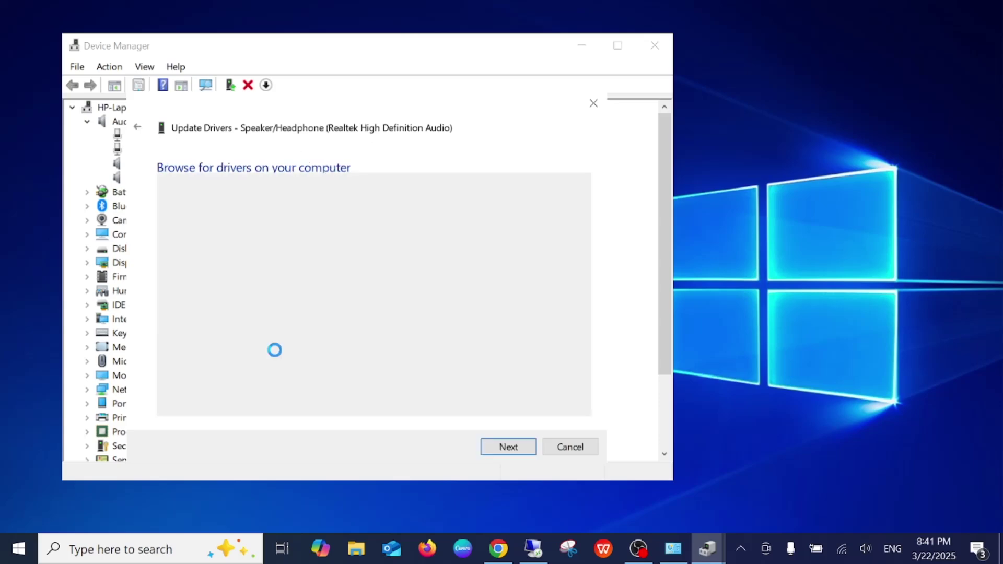
click(215, 306)
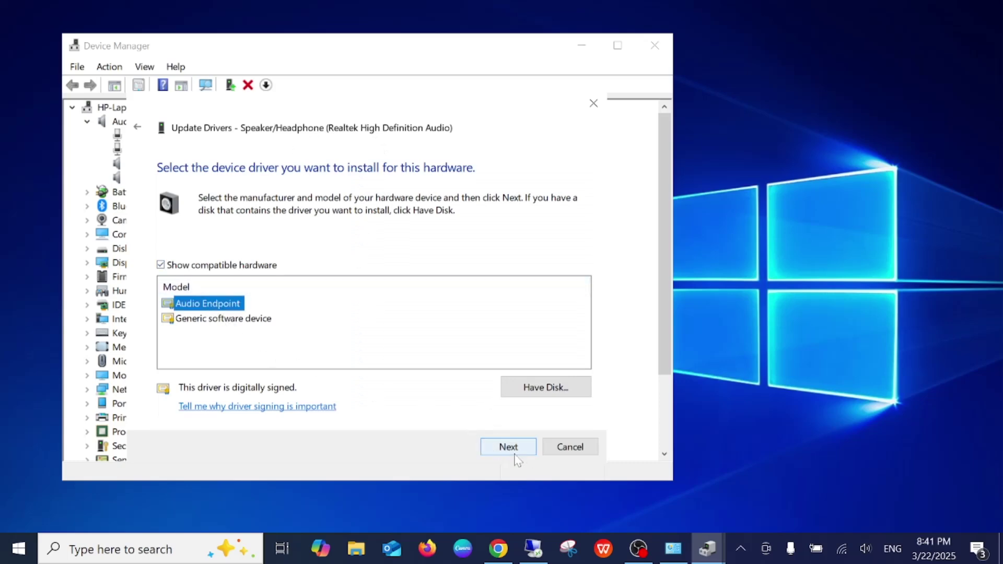
click(572, 449)
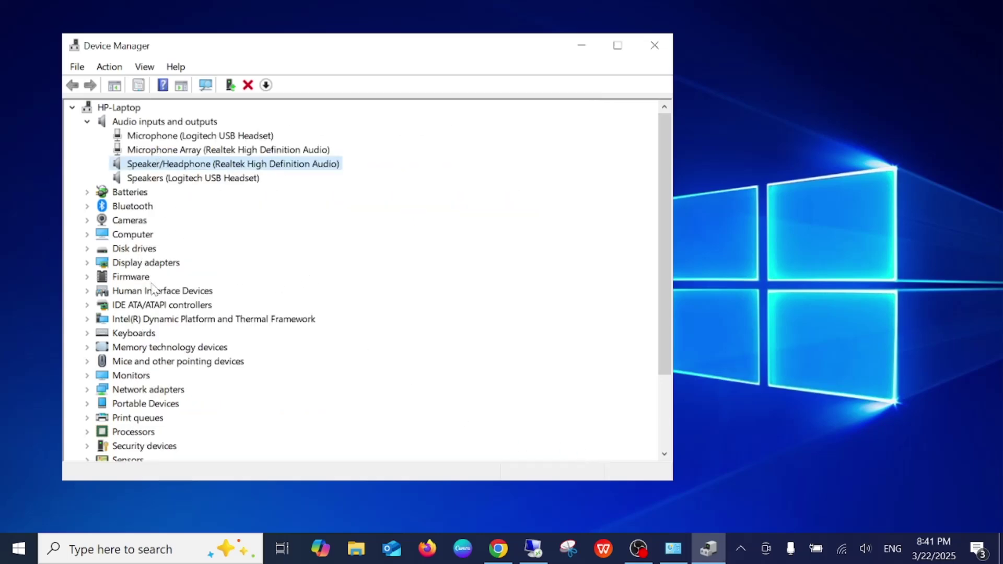
Compare the High Definition Audio Device and Realtek High Definition Audio drivers available locally for the Realtek sound controller, and cancel the update
scroll(152, 288, down, 2)
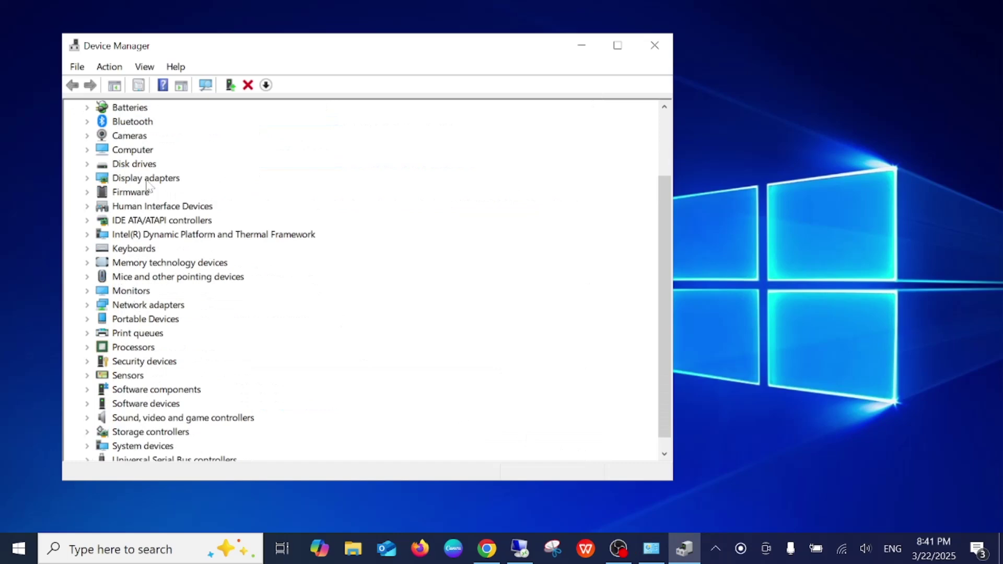
scroll(135, 257, down, 1)
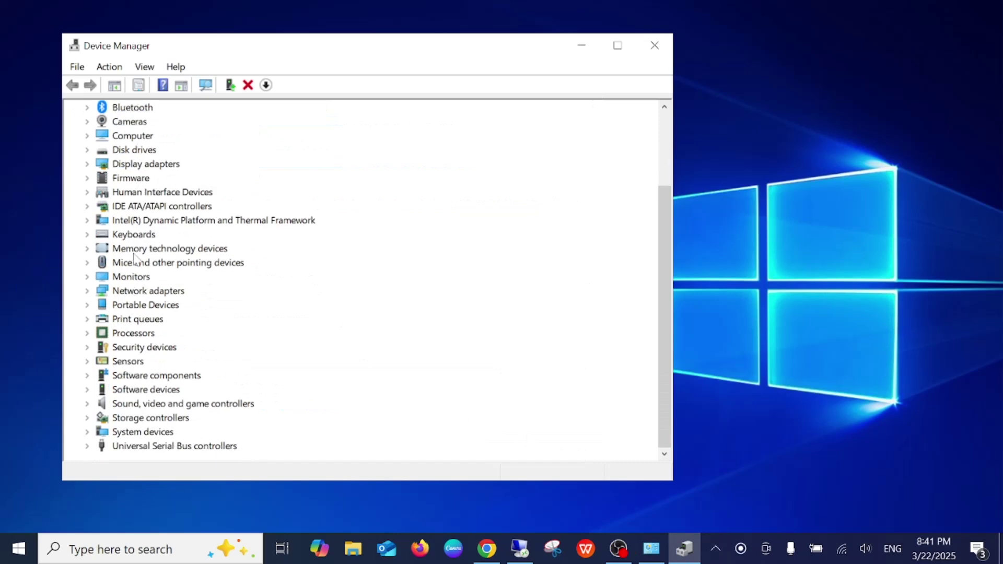
click(87, 404)
scroll(219, 337, down, 1)
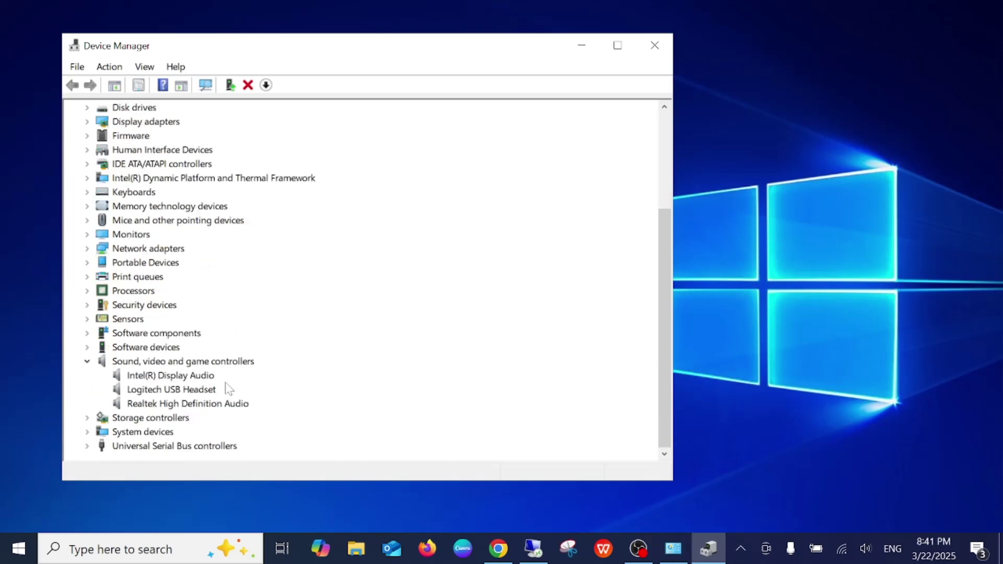
right_click(169, 405)
click(217, 416)
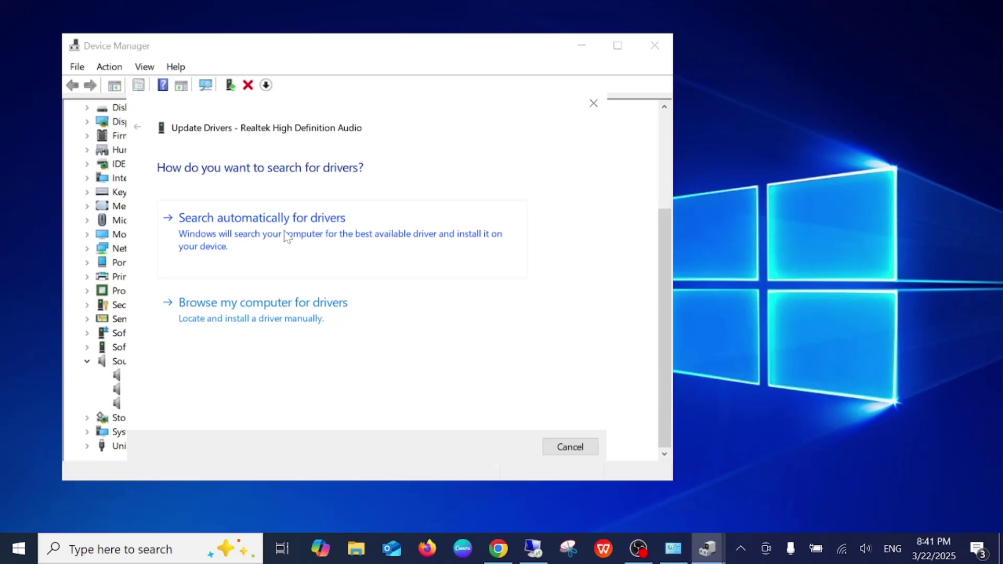
click(287, 326)
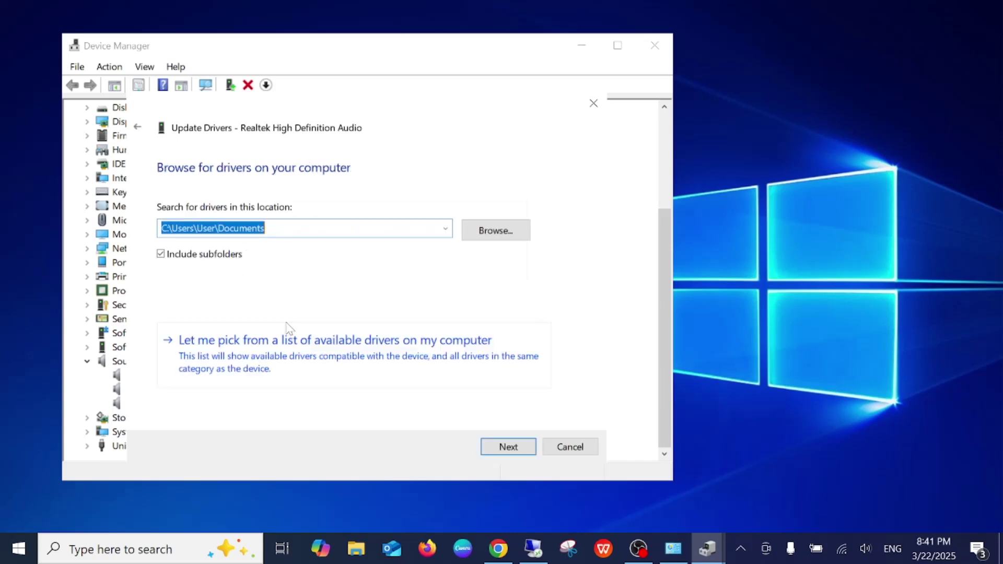
click(282, 360)
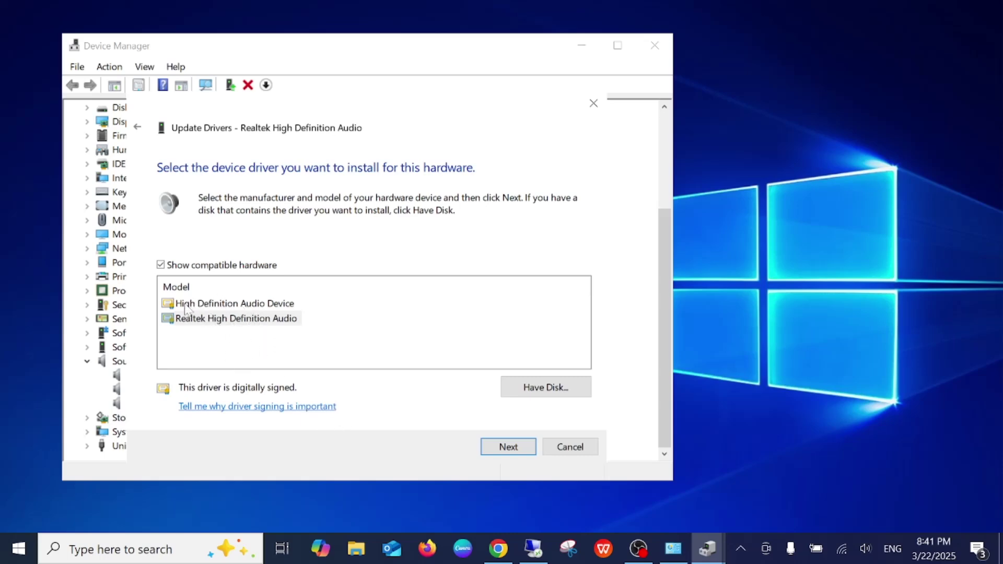
click(226, 304)
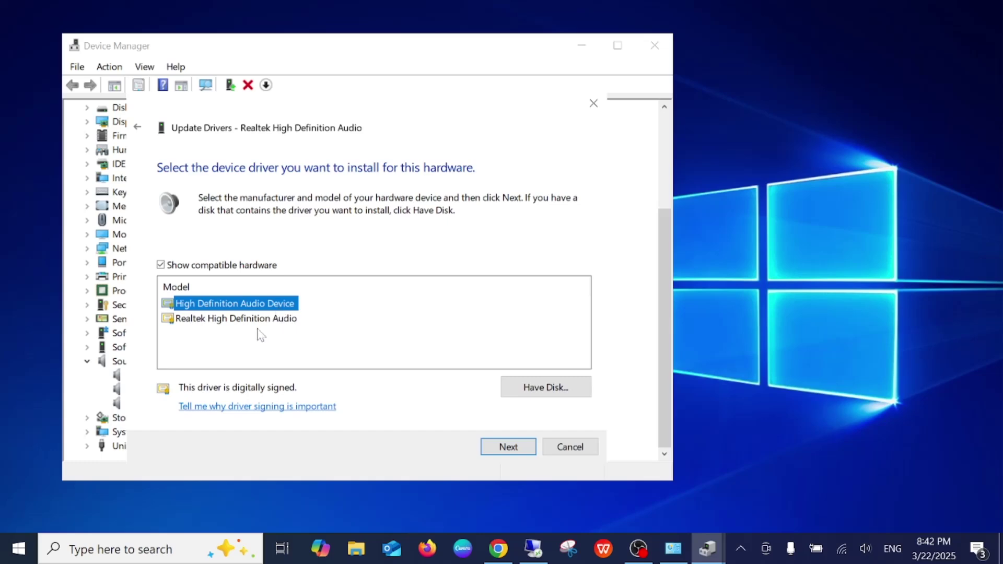
click(217, 319)
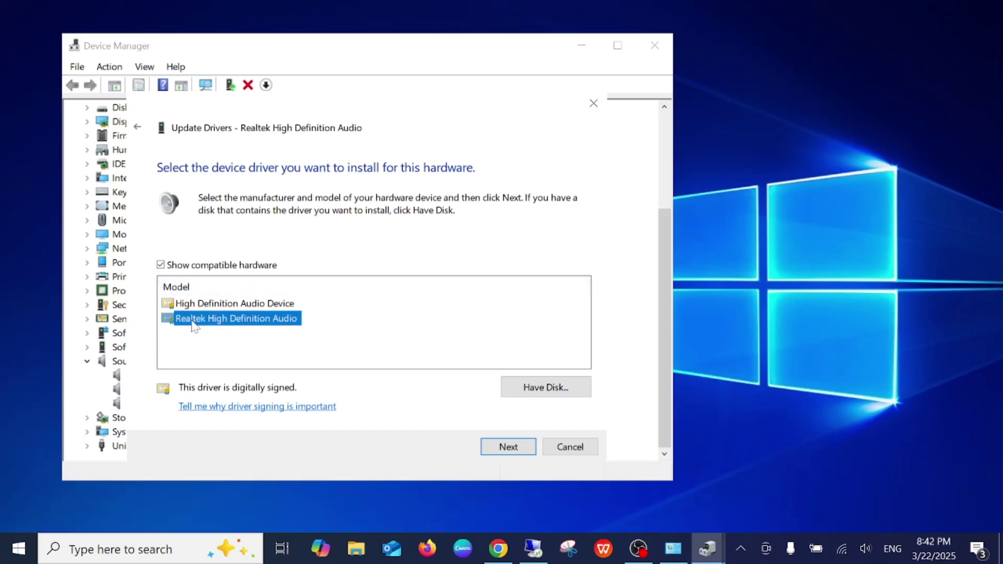
click(575, 447)
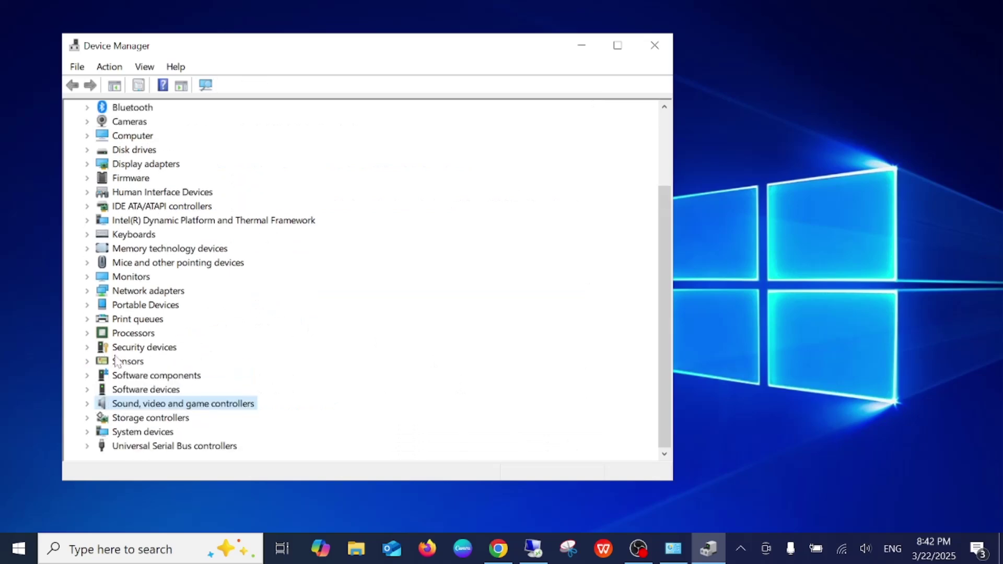
Collapse the audio inputs and outputs category and close Device Manager
scroll(162, 418, down, 1)
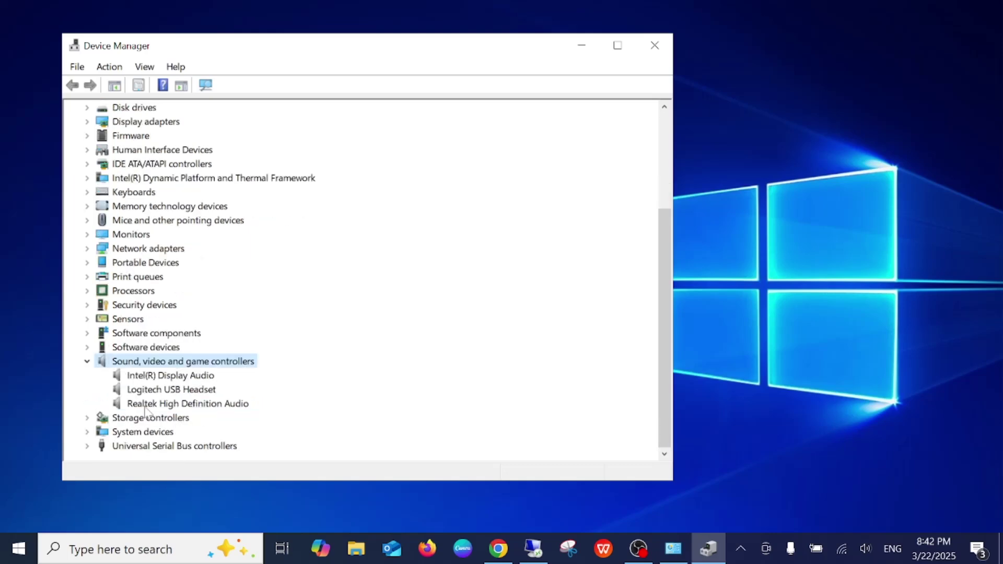
click(177, 406)
scroll(167, 185, up, 4)
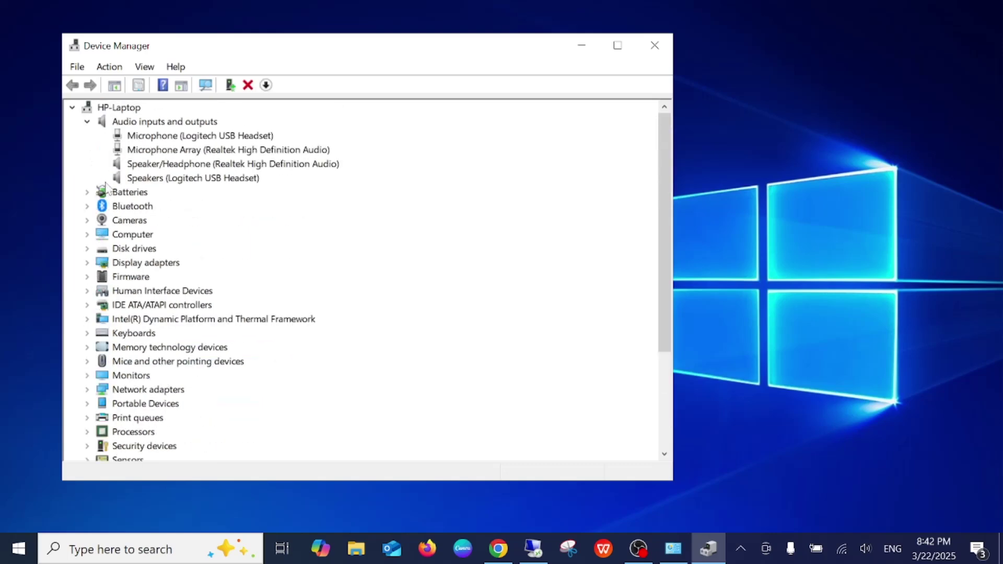
click(89, 123)
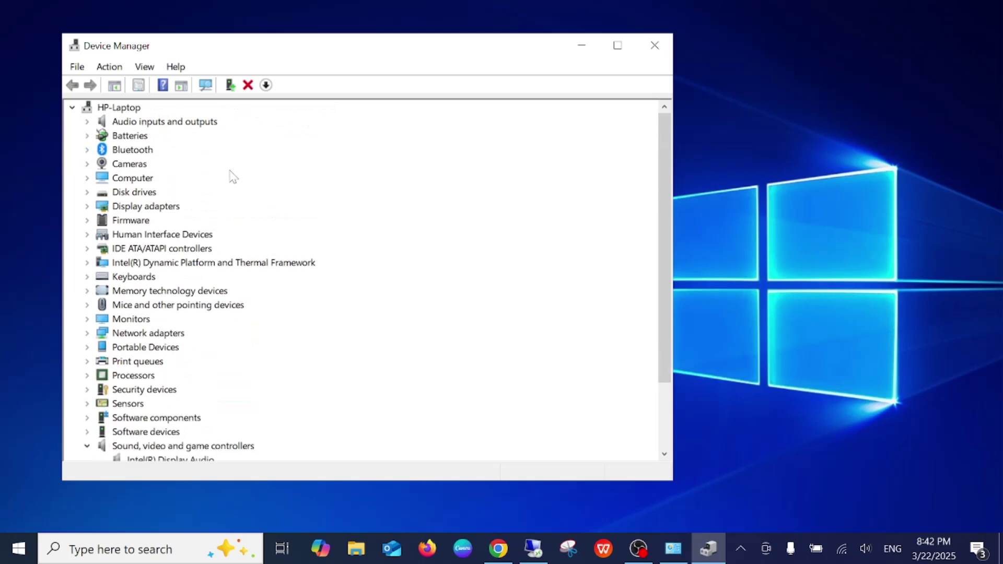
click(655, 46)
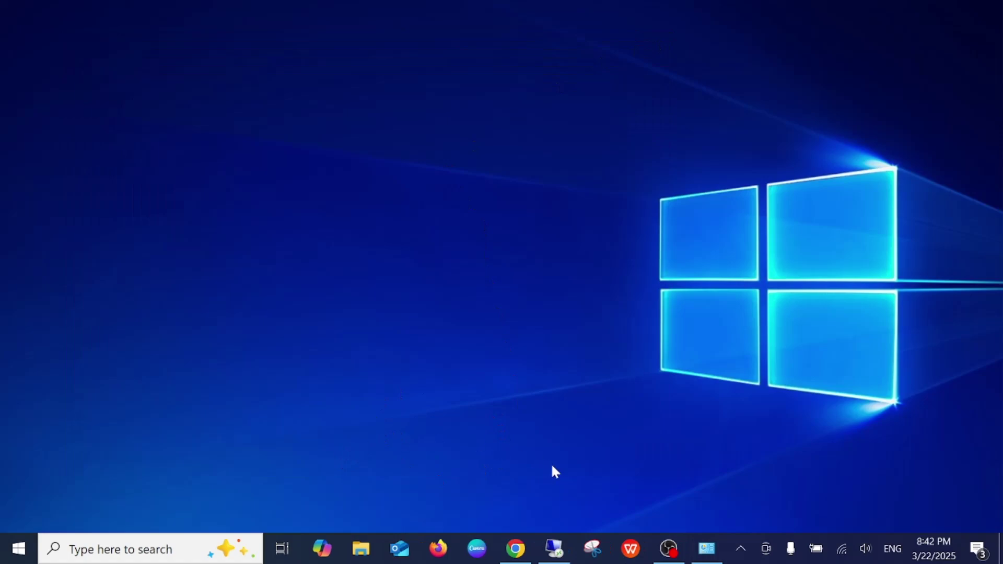
click(554, 548)
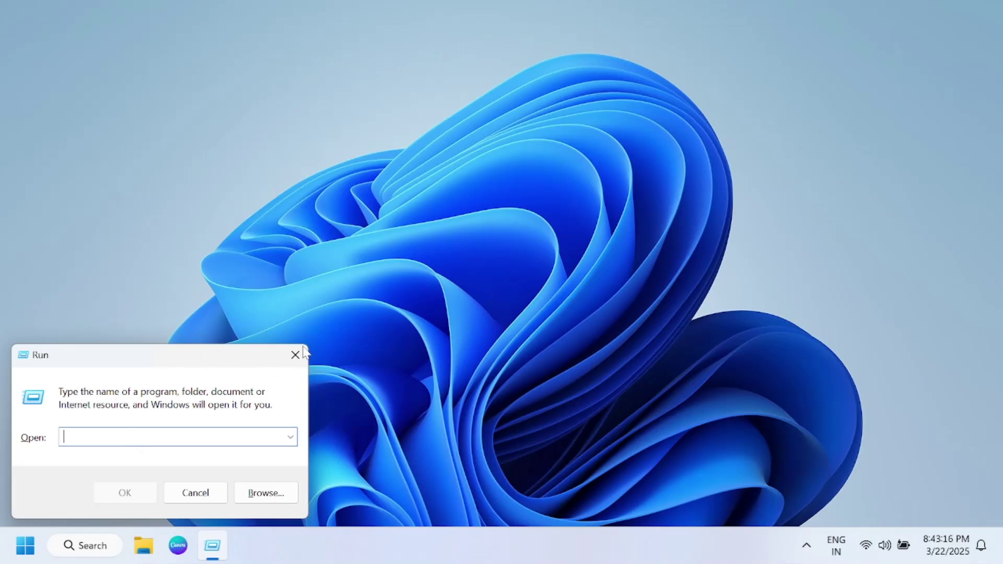
click(713, 15)
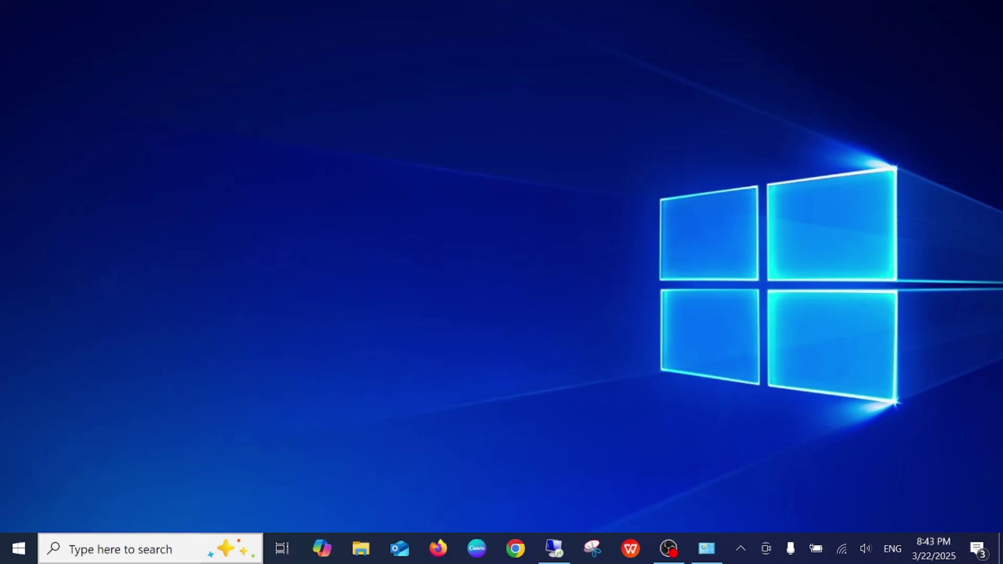
Open Command Prompt and query the computer's product details with "wmic csproduct"
click(139, 549)
text(cmd)
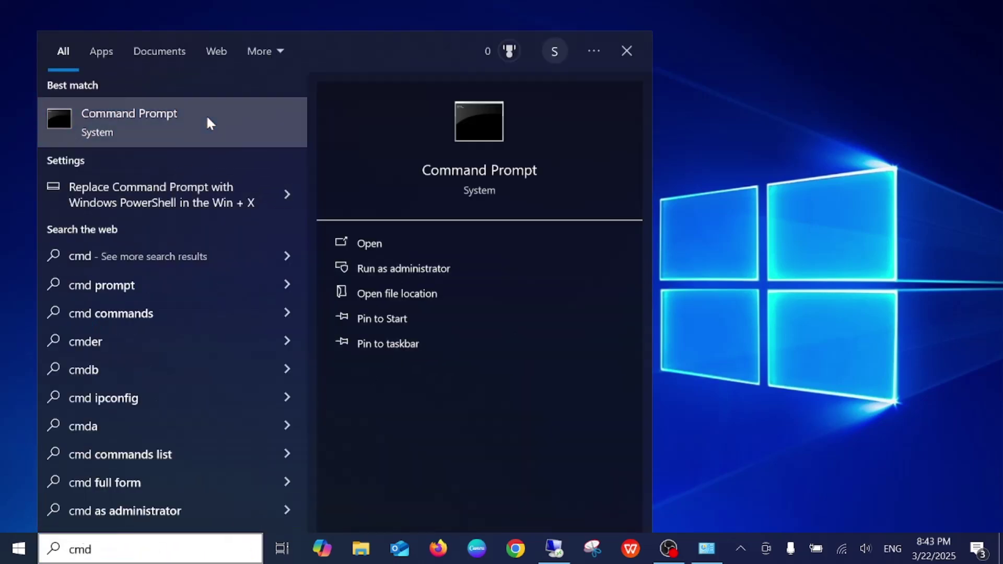
click(207, 119)
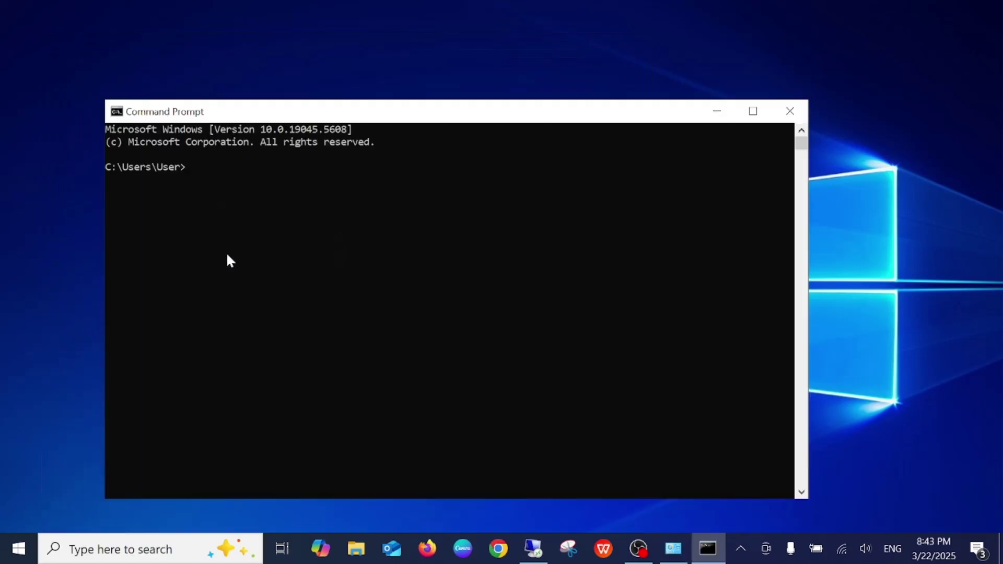
text(wmic csprodcut)
key(Return)
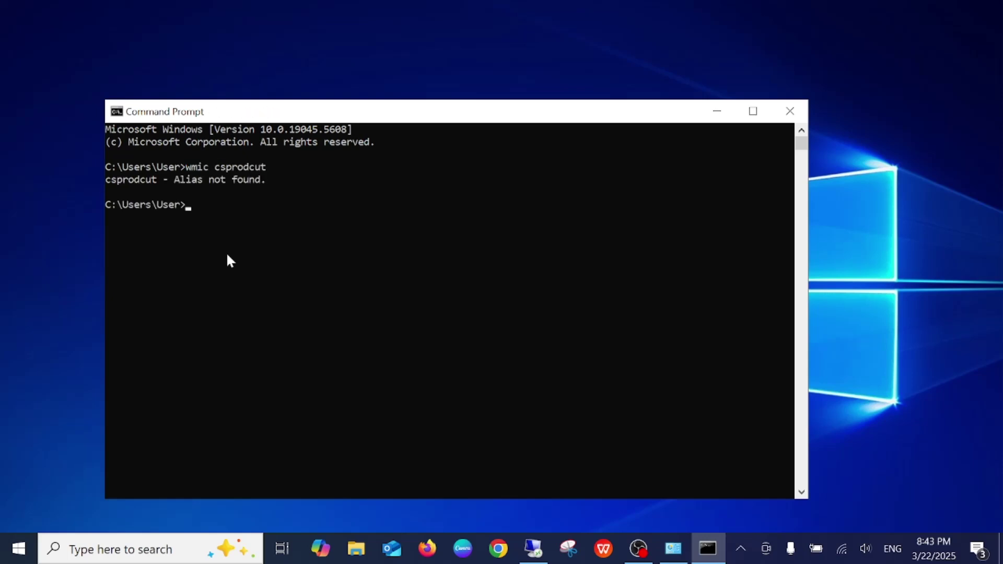
text(wmic csproduct)
key(Return)
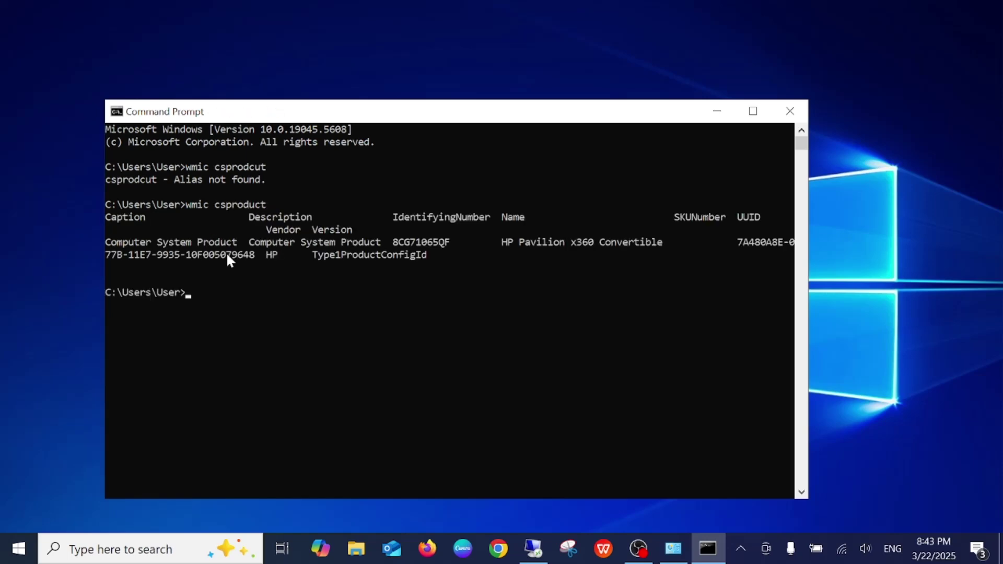
Copy the computer's identifying number from the wmic csproduct output
drag(187, 205, 260, 205)
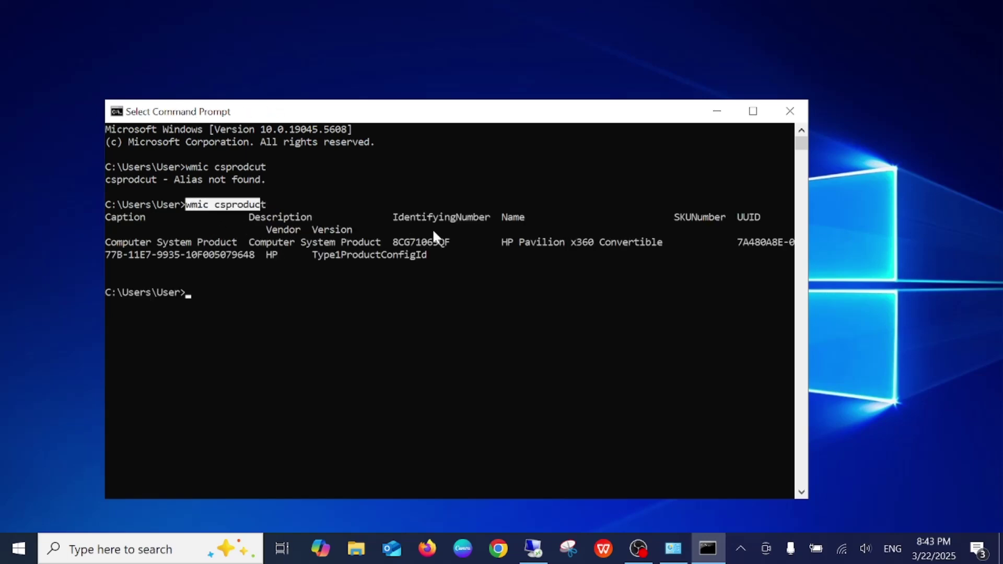
drag(390, 244, 454, 247)
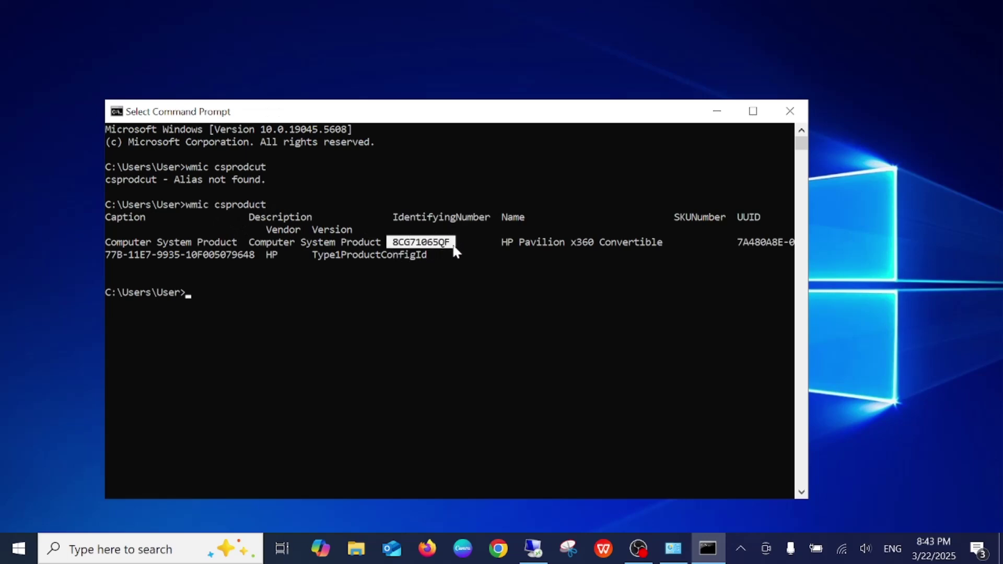
key(ctrl+c)
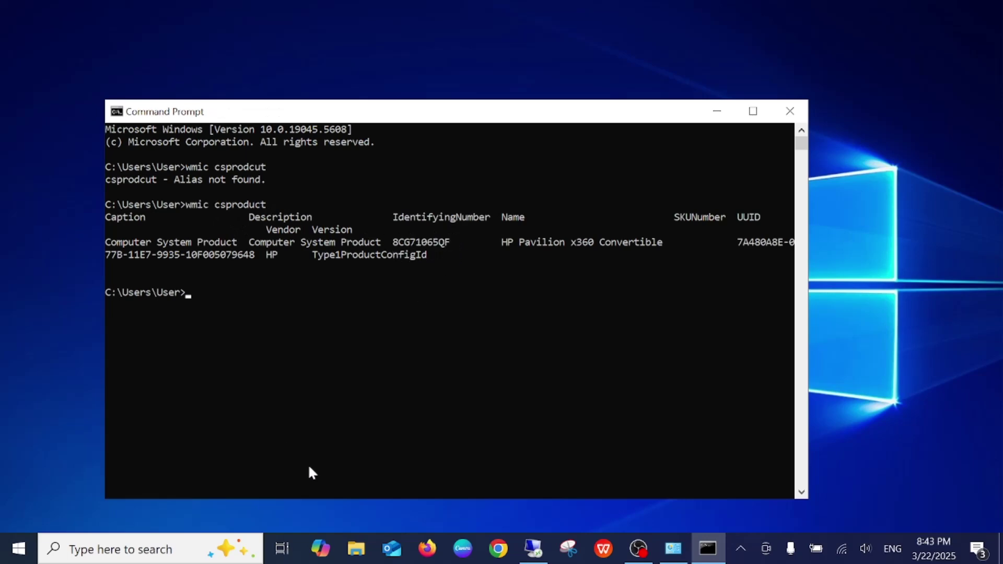
Switch to Google Chrome and maximize its window with a new tab ready for a search
click(505, 536)
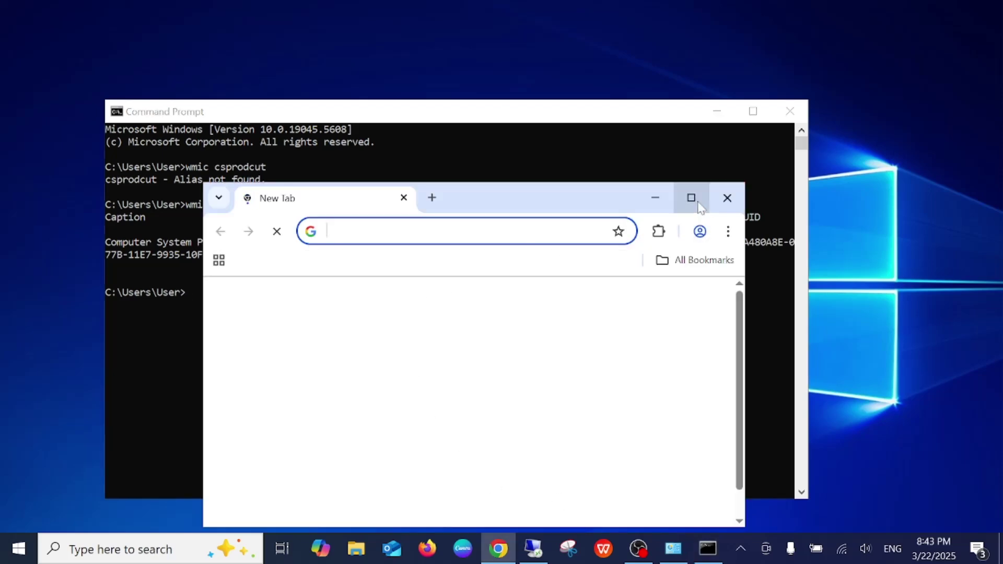
click(693, 198)
key(Down)
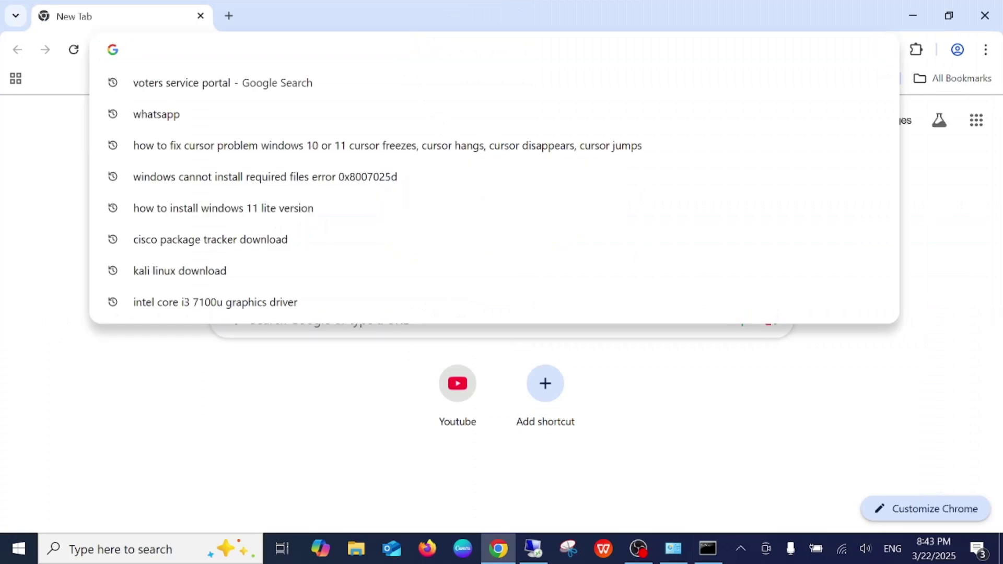
Open System Information, check the system name, manufacturer and model in the System Summary, and minimize the window
click(157, 551)
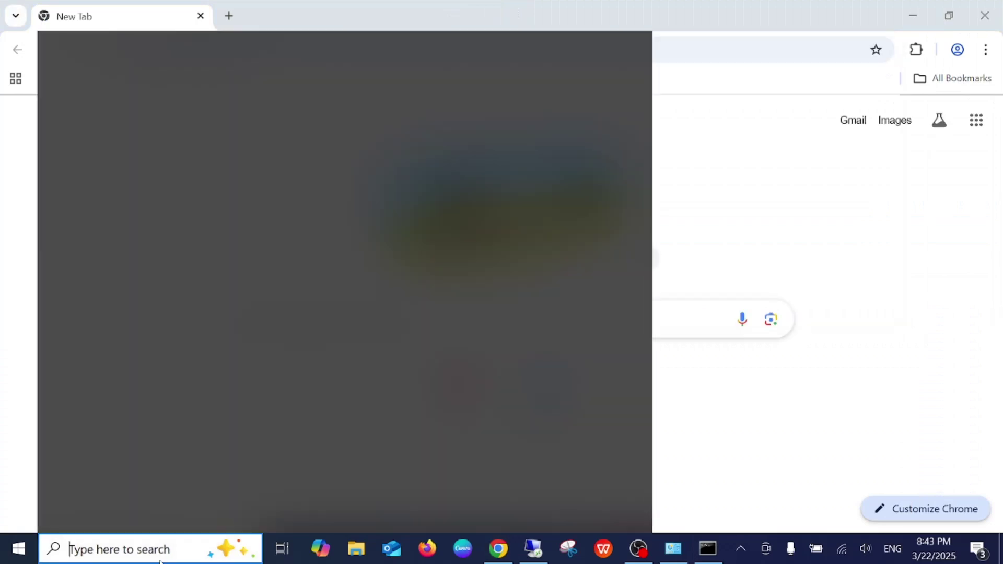
text(sys)
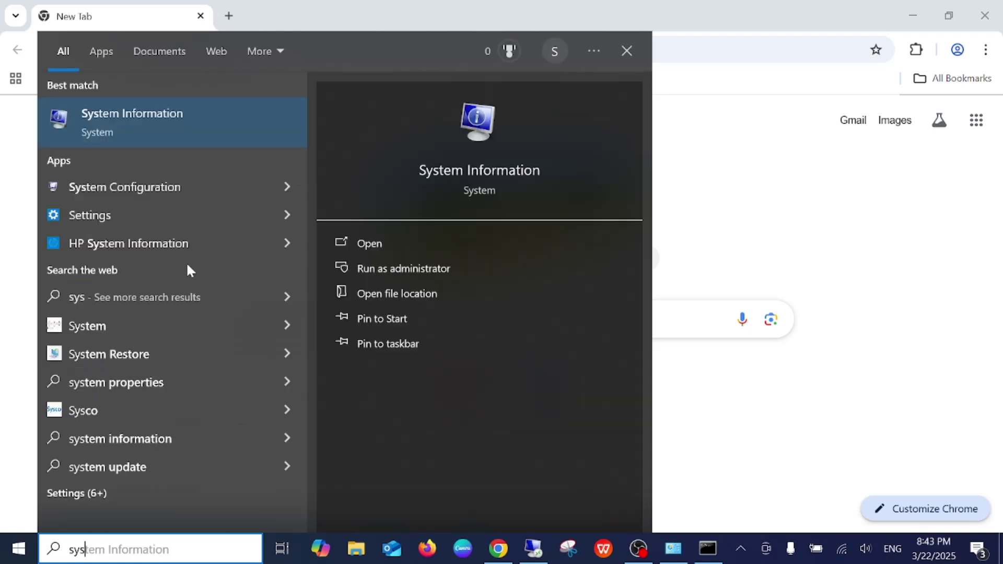
click(193, 124)
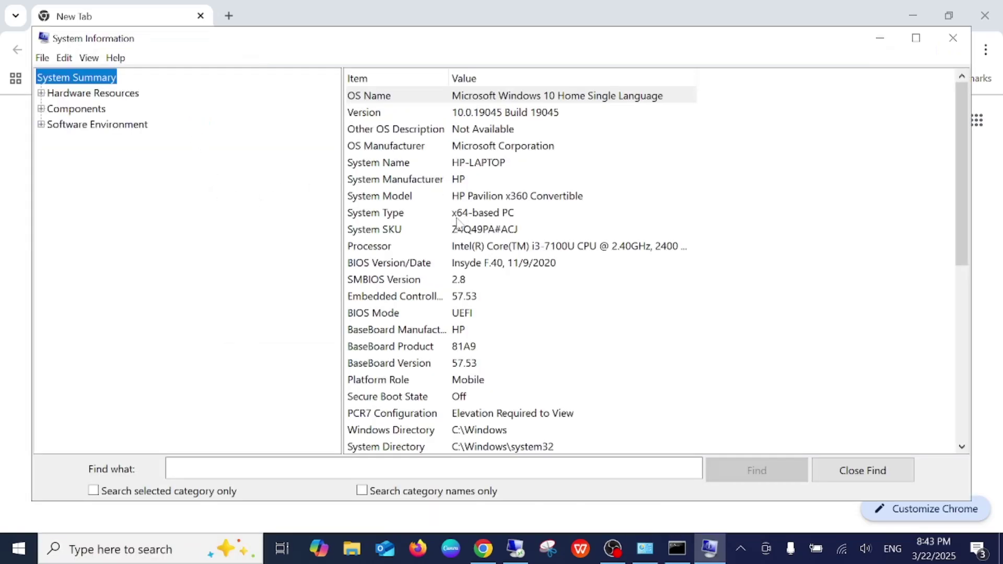
click(466, 179)
click(474, 162)
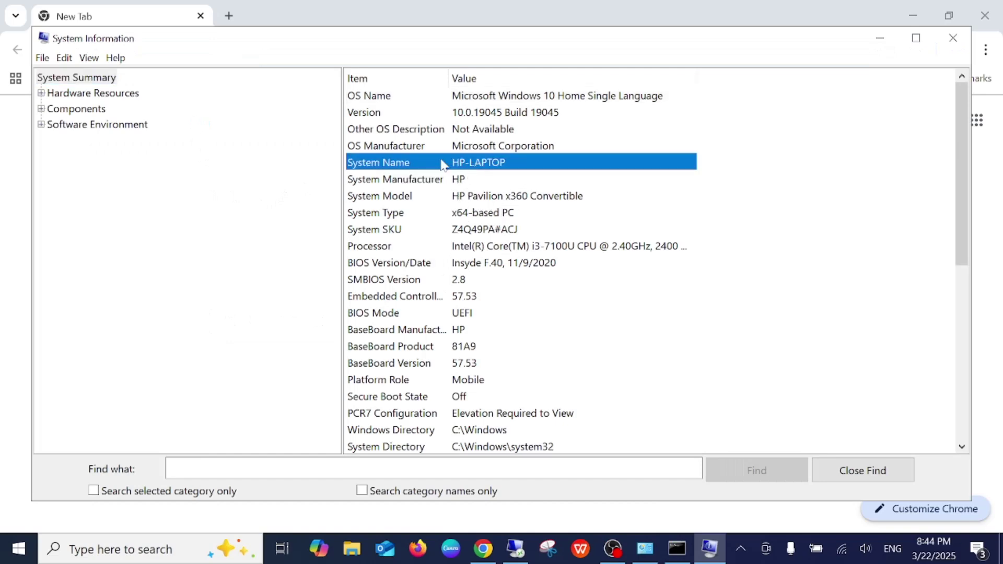
click(496, 148)
click(457, 168)
click(473, 198)
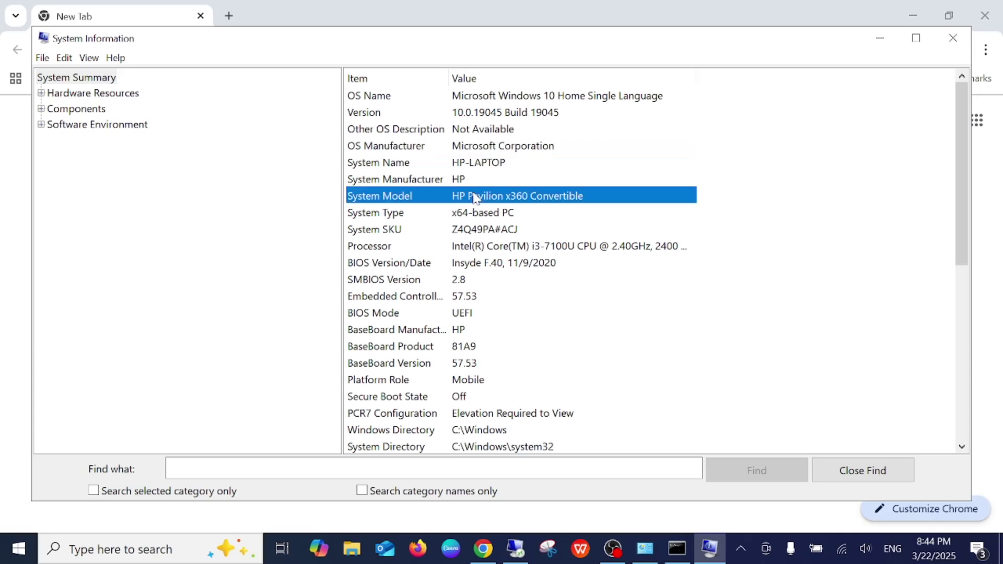
click(881, 38)
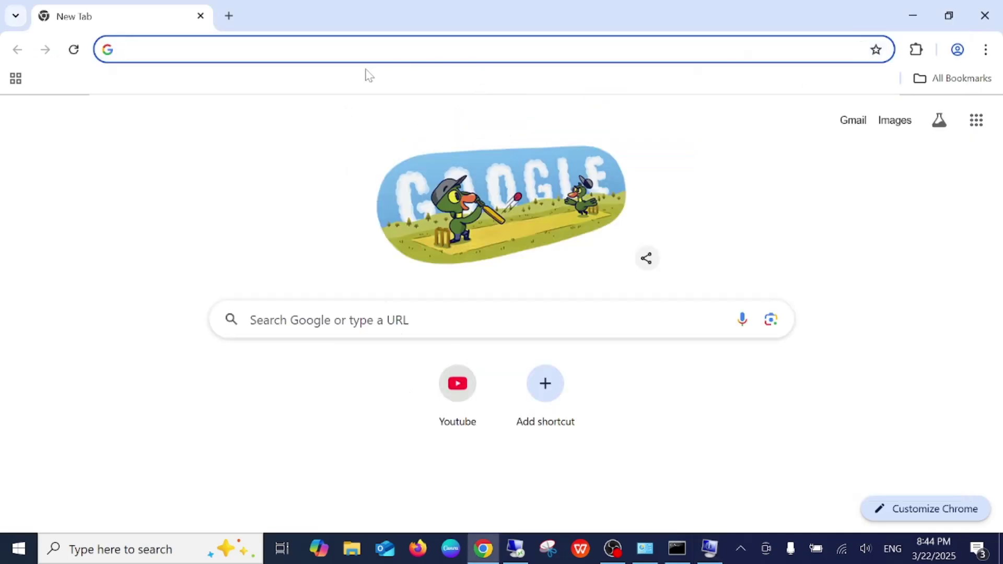
Search Google for "hp driver download" and open the Official HP Drivers and Software Download page
key(Down)
text(hp)
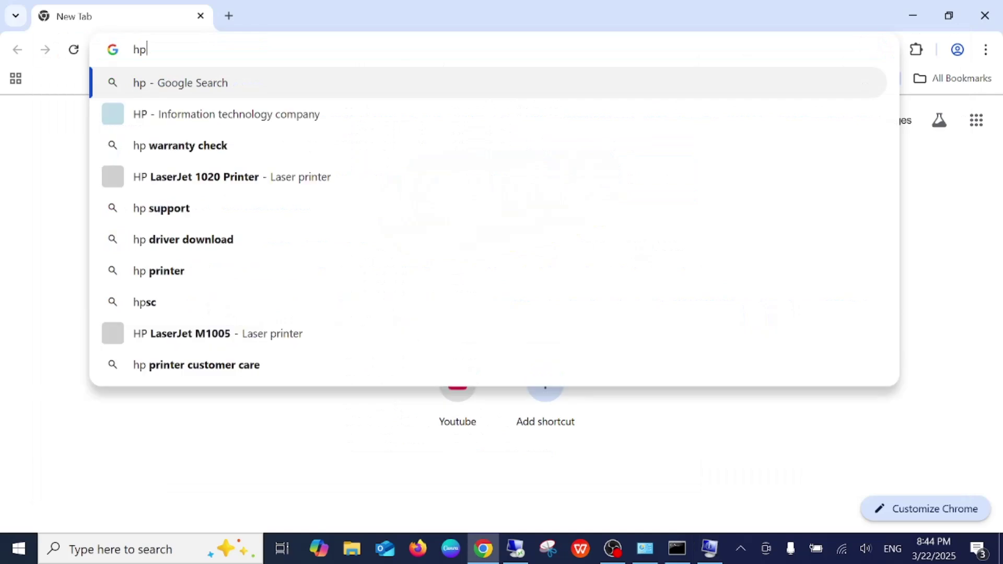
text( sdr)
key(BackSpace)
key(BackSpace)
key(BackSpace)
text(drive)
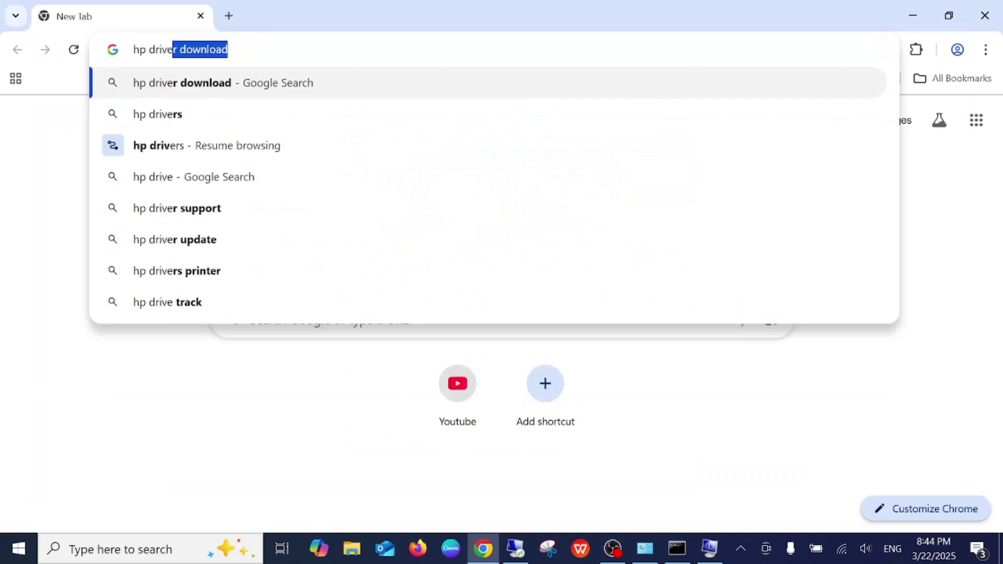
key(Return)
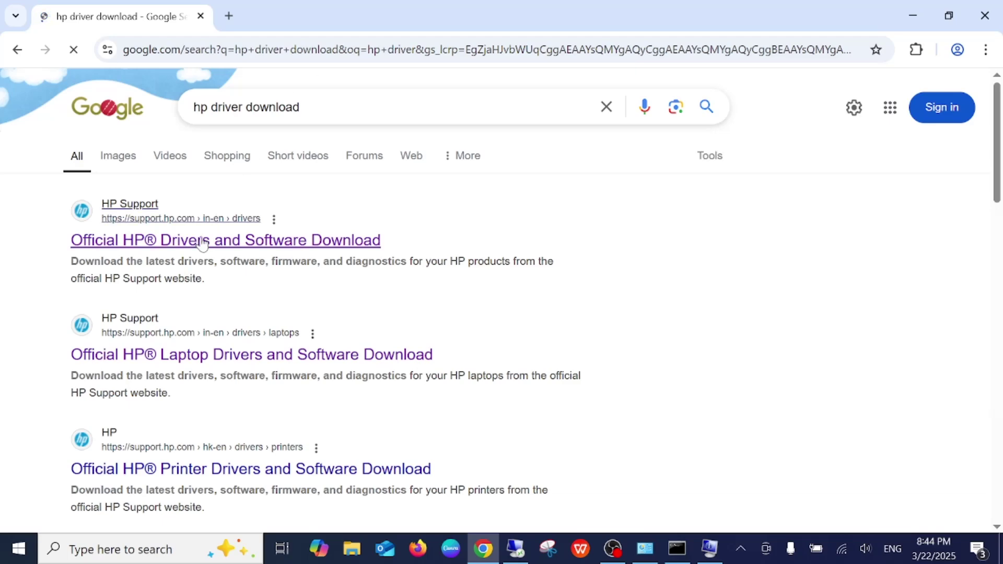
click(199, 242)
Search for "dell drivers" in a new tab and open Dell's Drivers & Downloads page
click(230, 16)
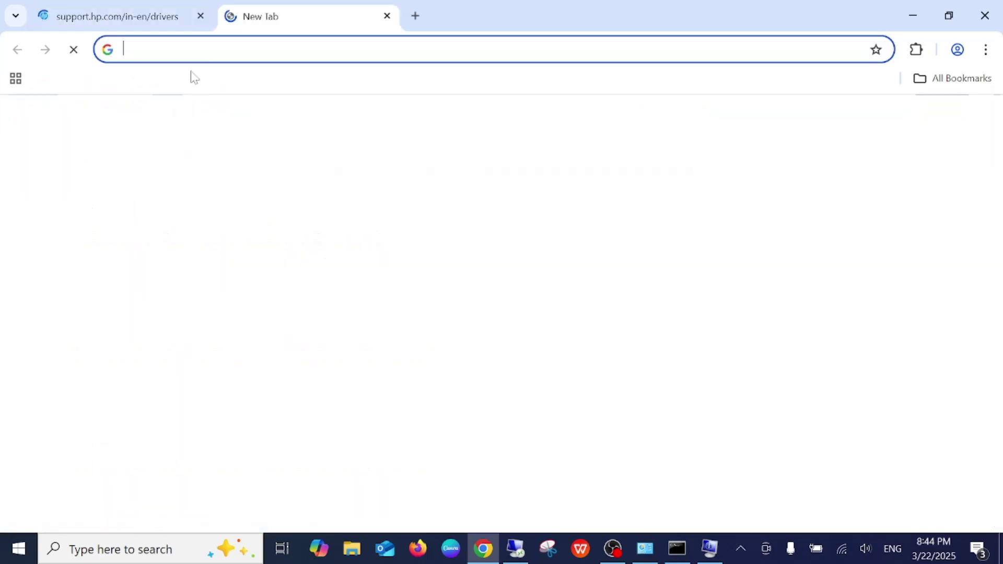
text(dell driv)
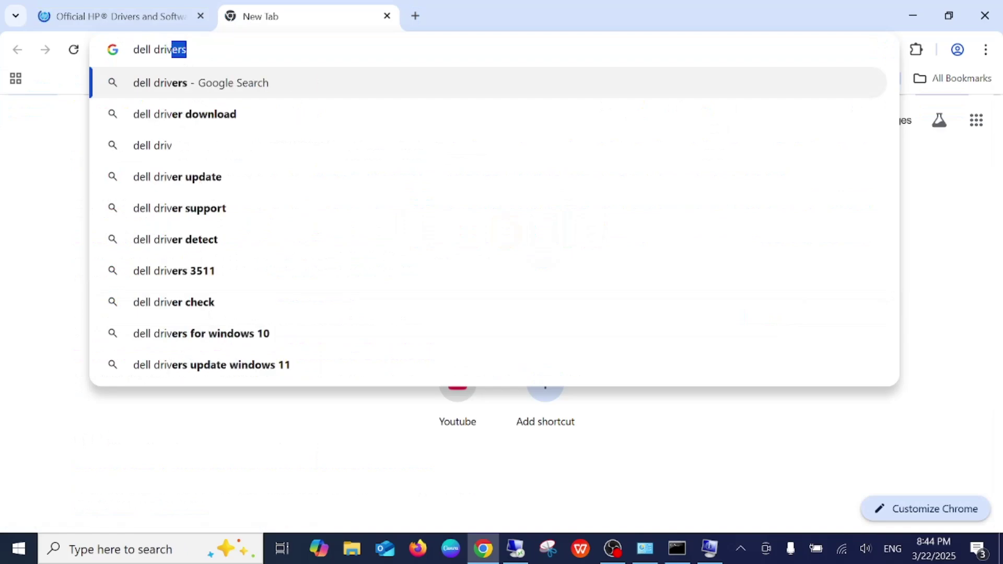
key(Return)
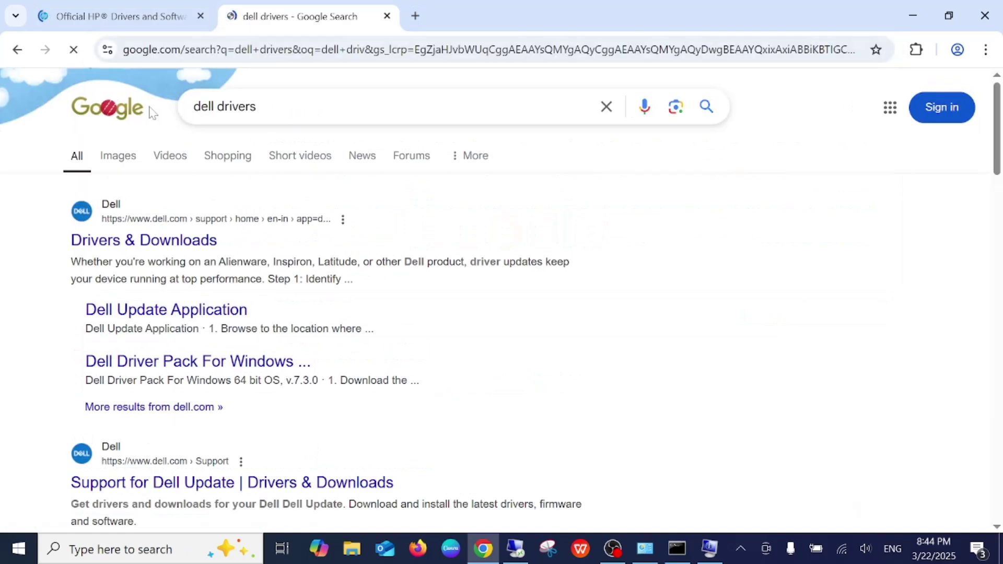
click(163, 246)
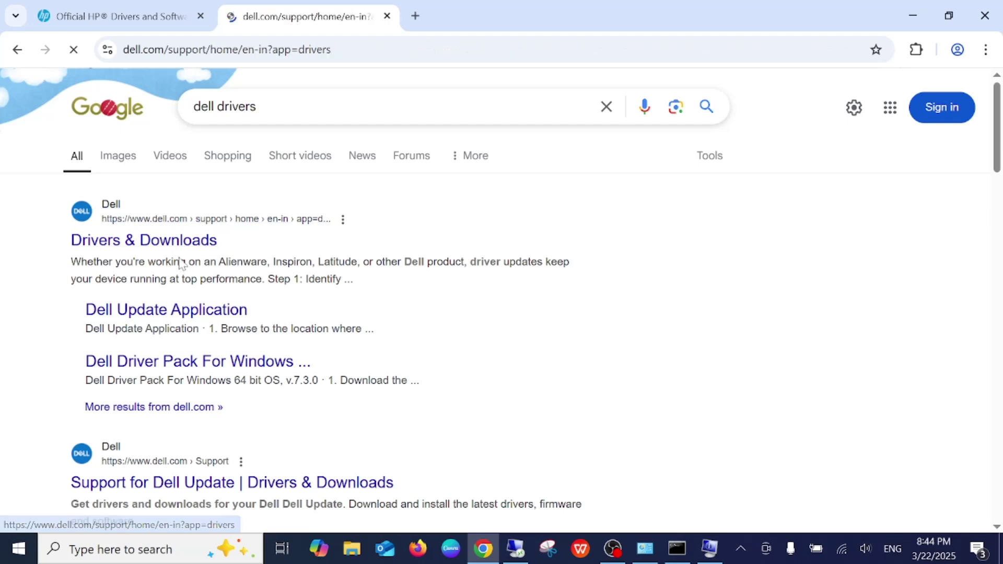
Search for "lenovo drivers" in another new tab and open the Lenovo Support page for drivers and troubleshooting
click(416, 16)
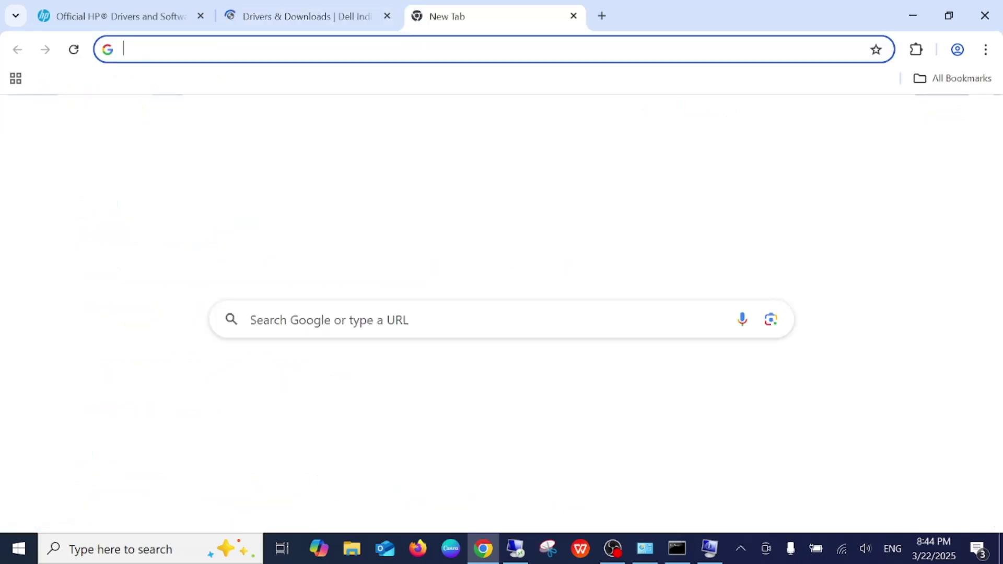
text(len)
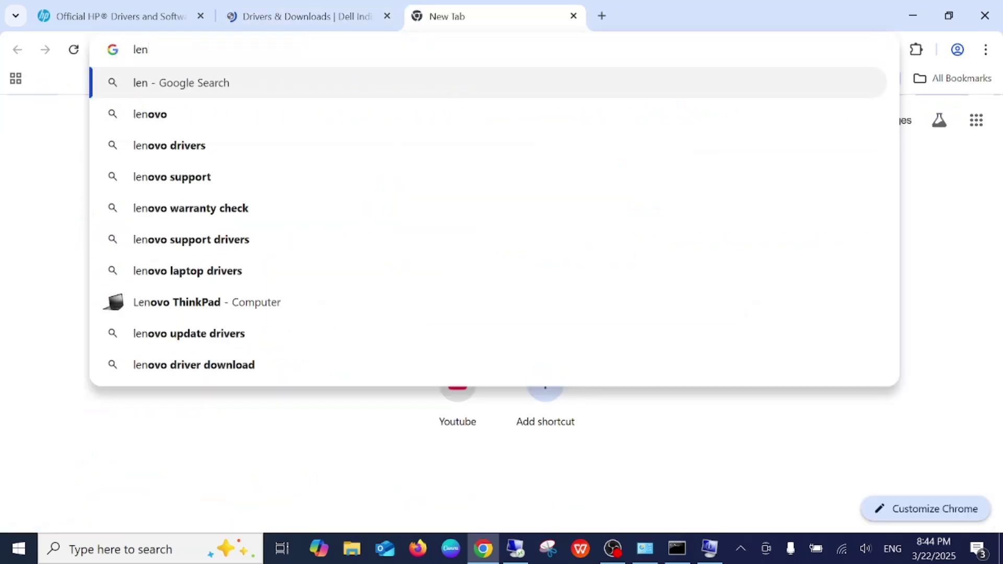
text(ovo driver)
key(Return)
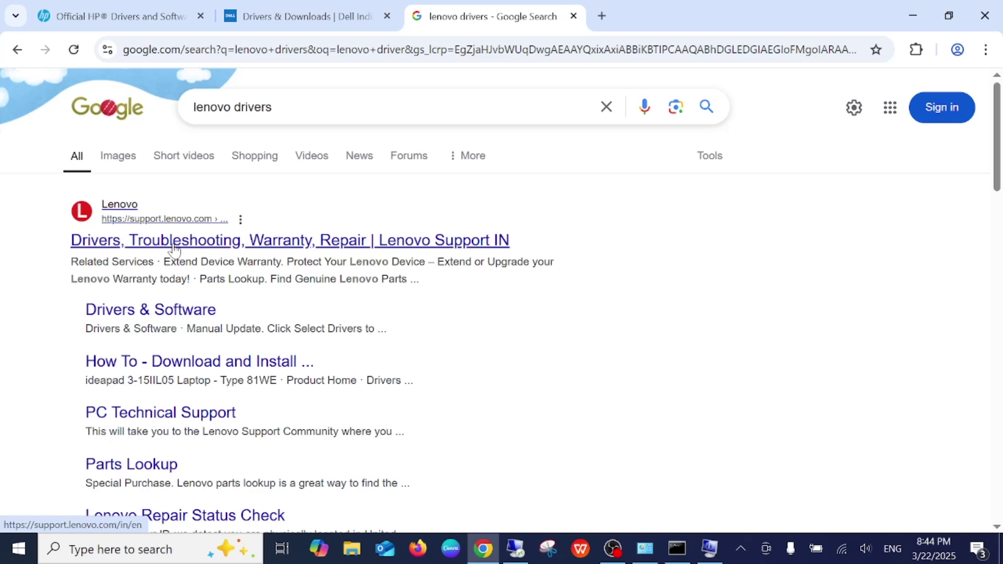
click(177, 250)
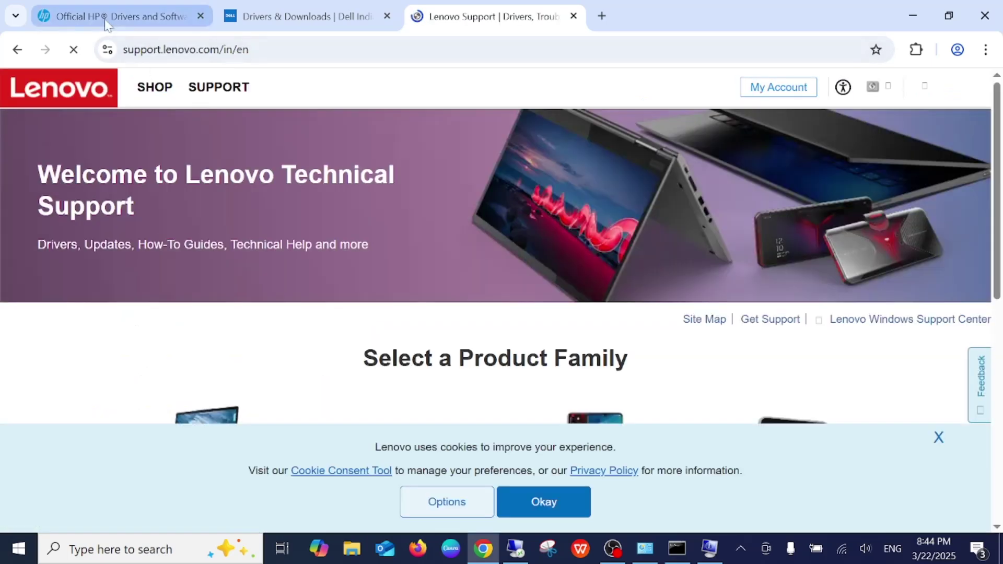
Return to the HP drivers page, choose Laptop as the product type, and look up the laptop by its copied serial number
click(105, 21)
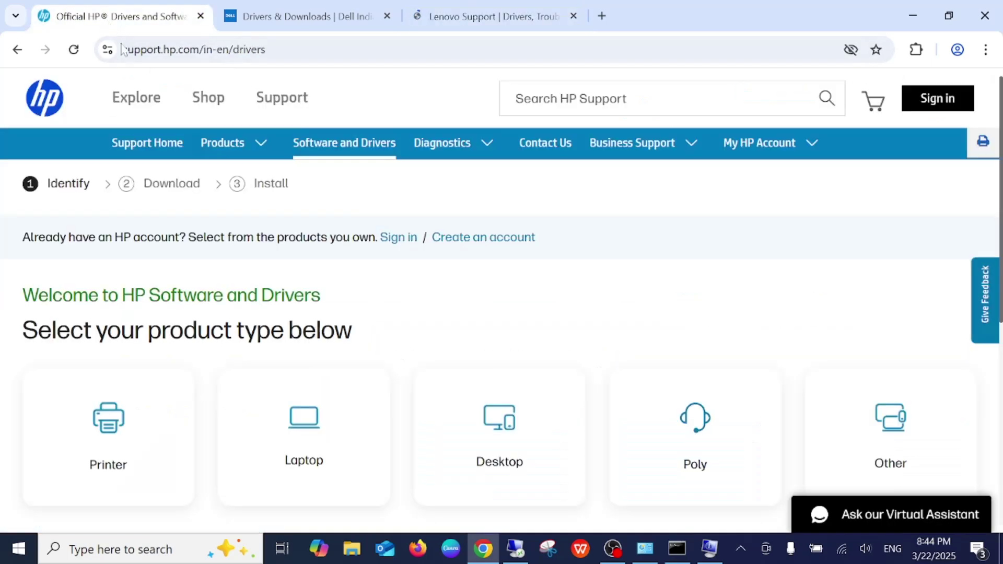
click(307, 441)
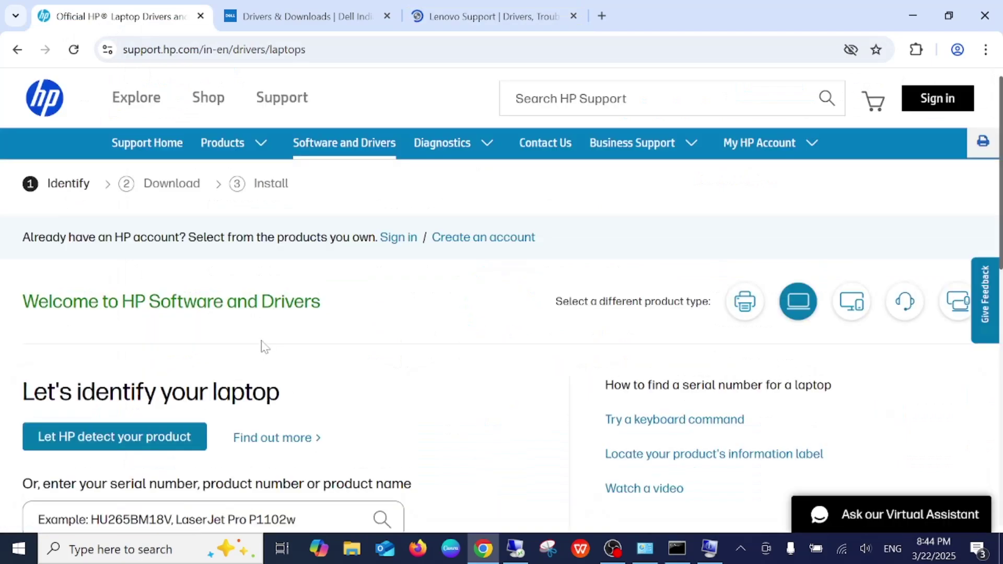
scroll(263, 347, down, 3)
click(263, 355)
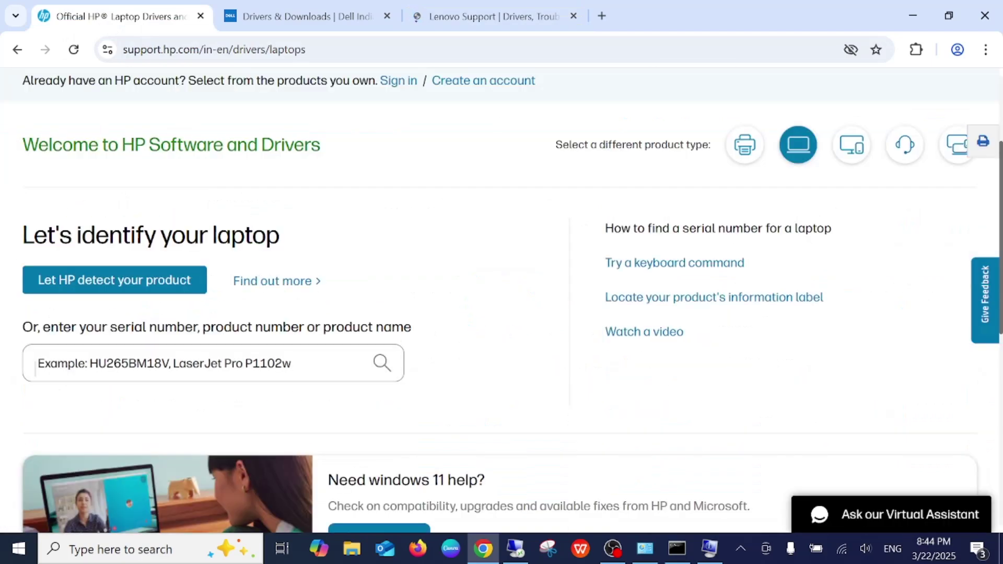
key(ctrl+v)
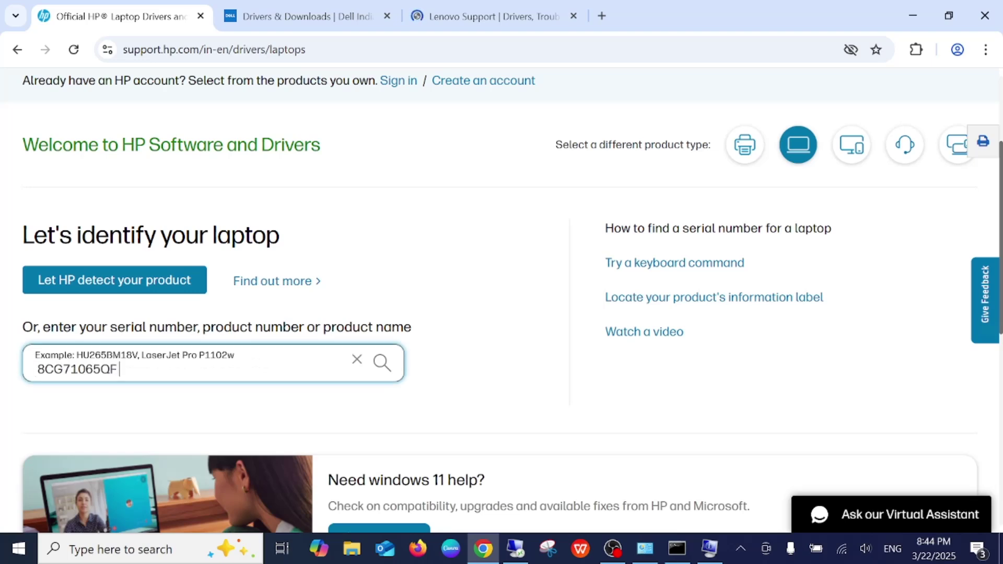
key(Return)
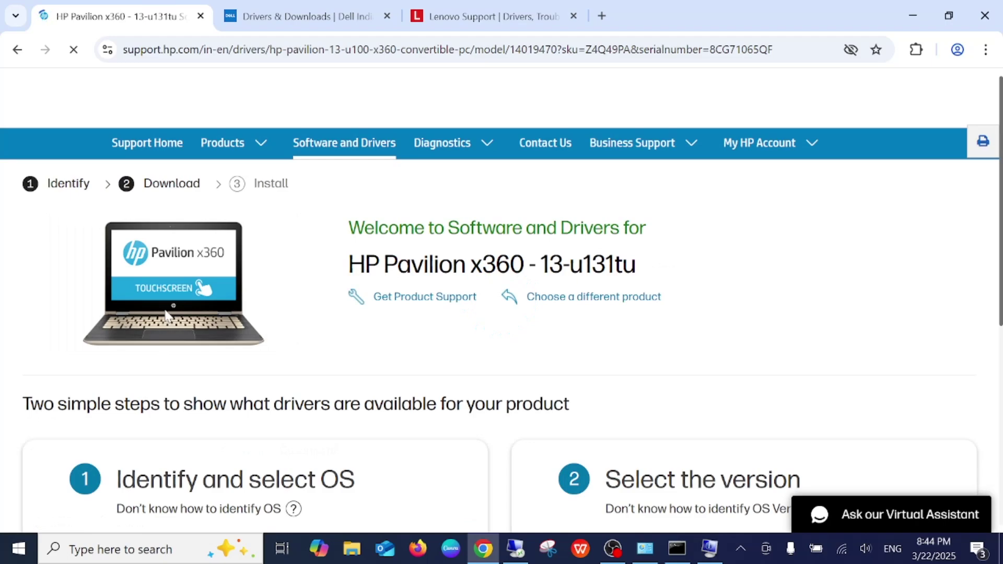
Set the operating system version to Windows 10 (64-bit) and submit it to list the laptop's drivers
scroll(172, 316, down, 4)
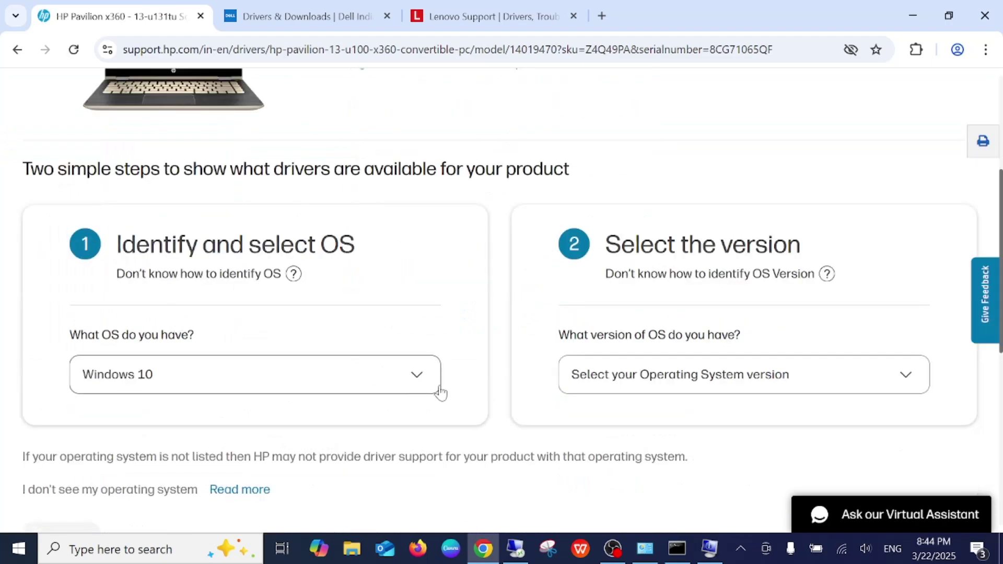
click(656, 391)
click(635, 446)
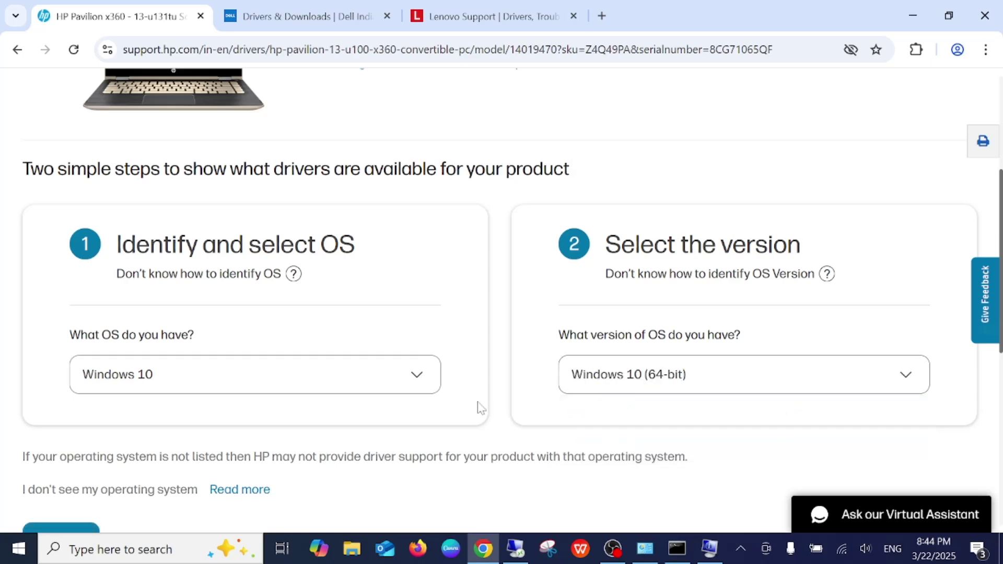
scroll(481, 407, down, 3)
click(85, 387)
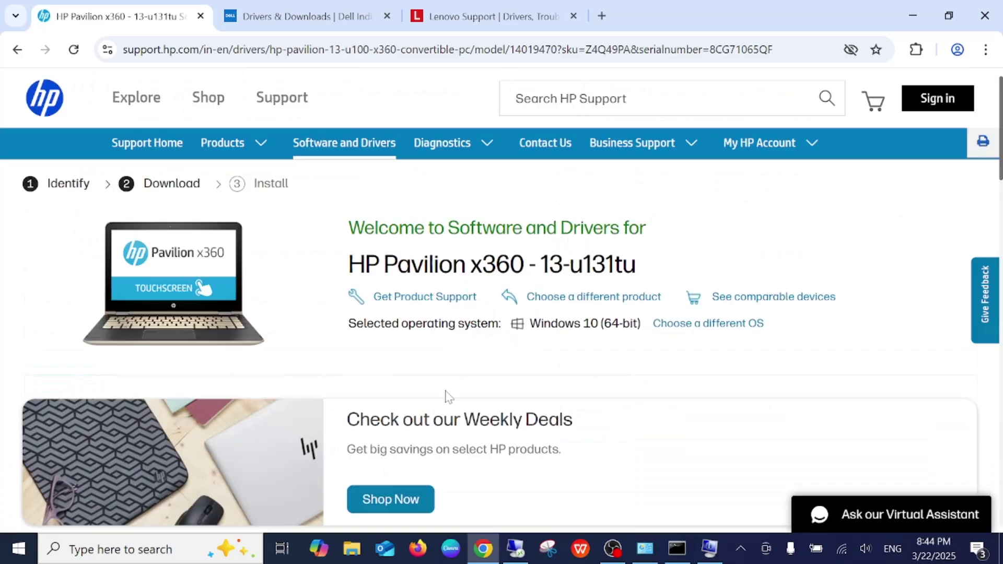
Expand the Driver-Audio category and highlight the Realtek High-Definition (HD) Audio Driver for Windows 10 v1709
scroll(449, 397, down, 3)
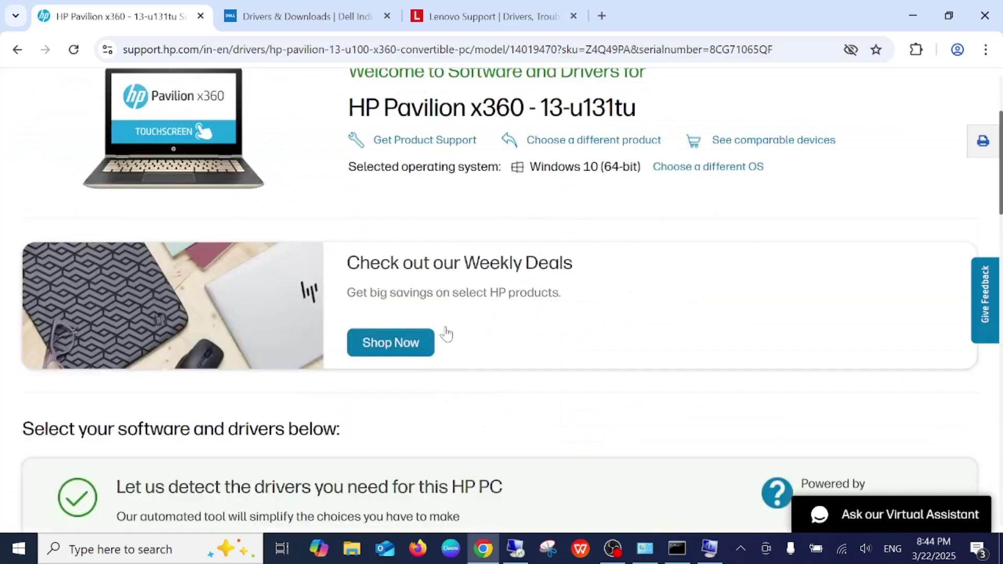
scroll(445, 333, down, 5)
scroll(446, 334, down, 3)
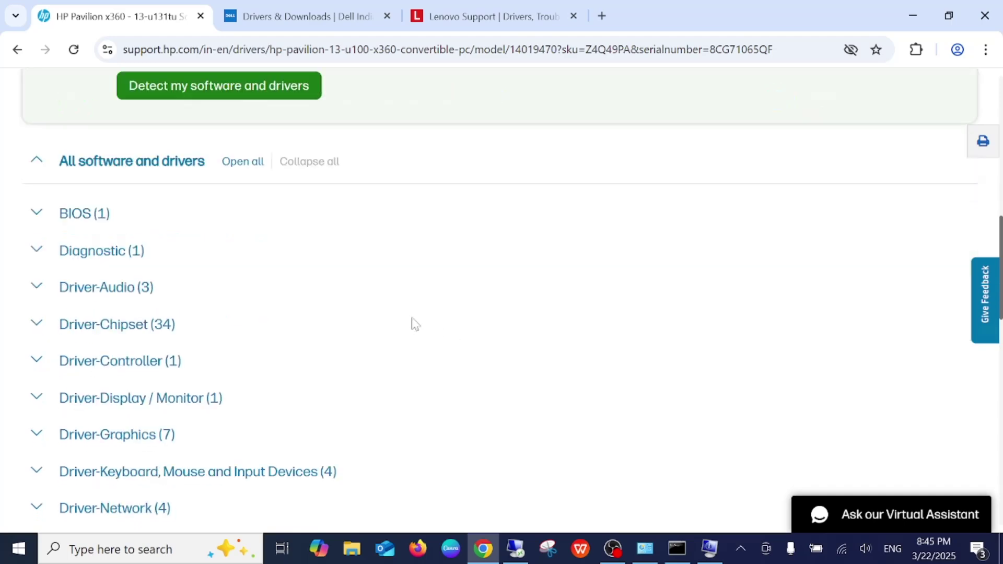
click(43, 292)
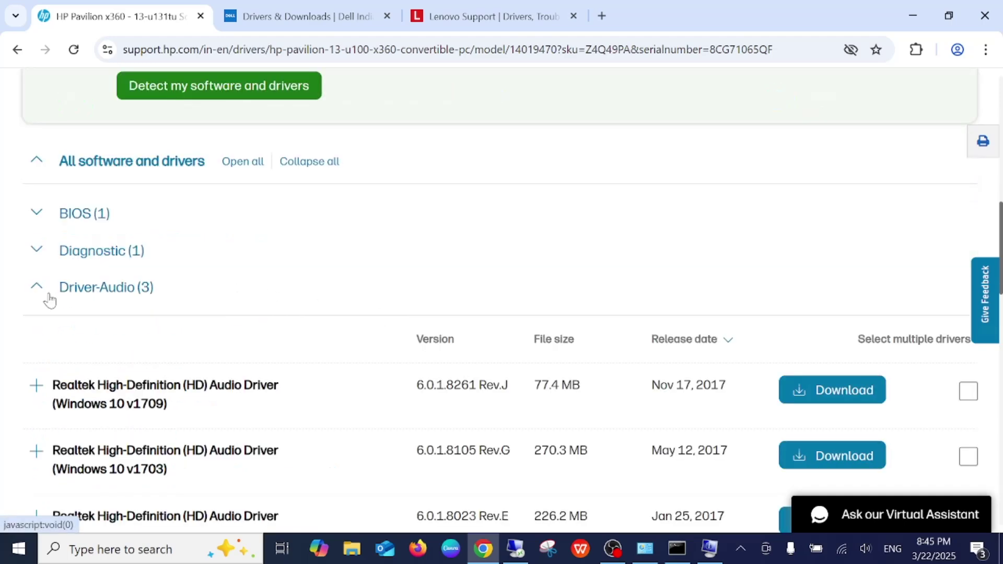
scroll(219, 314, down, 2)
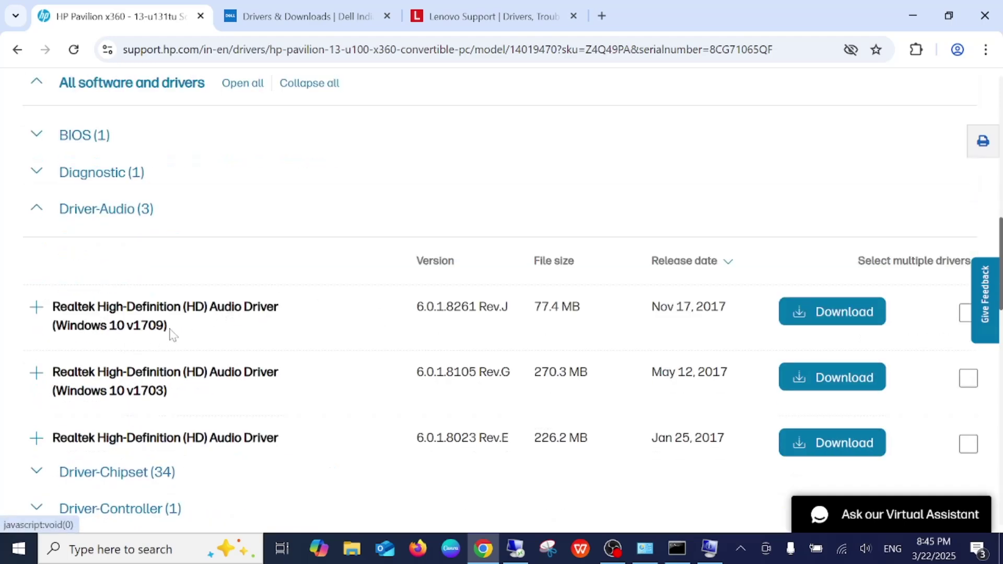
drag(165, 330, 45, 315)
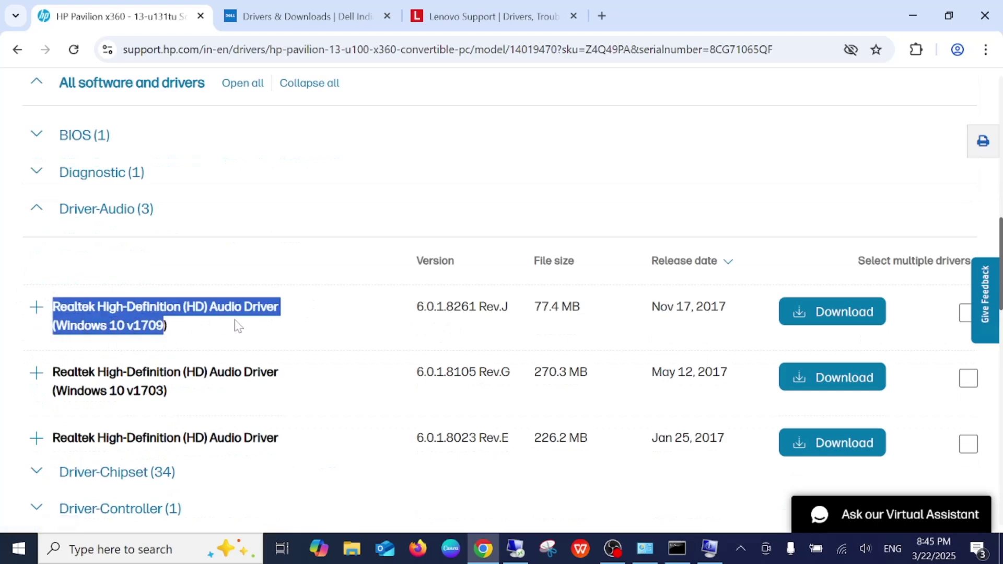
Download the Windows 10 v1709 Realtek audio driver, declining the install assistant in favour of manual installation, and display the download's progress
click(837, 323)
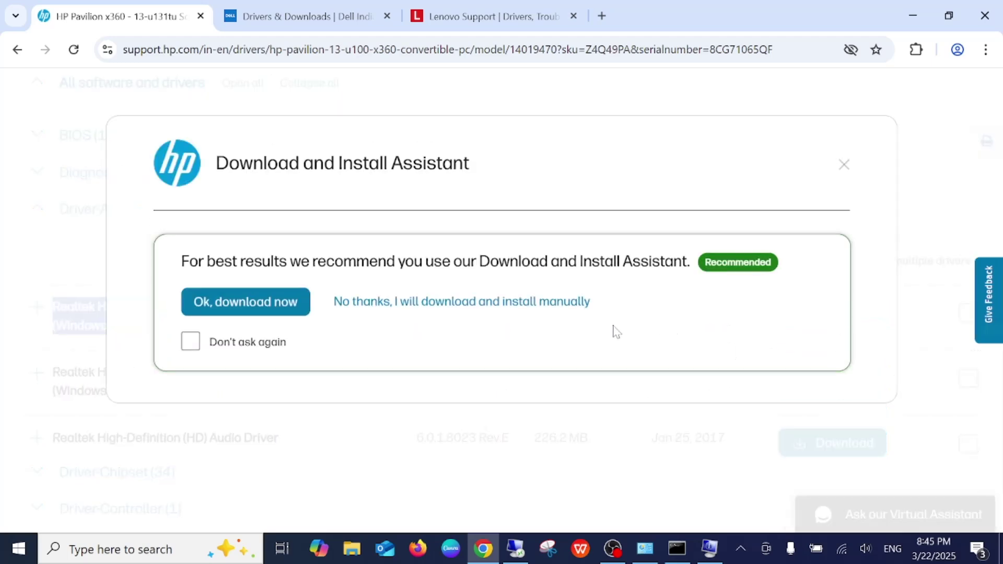
click(464, 305)
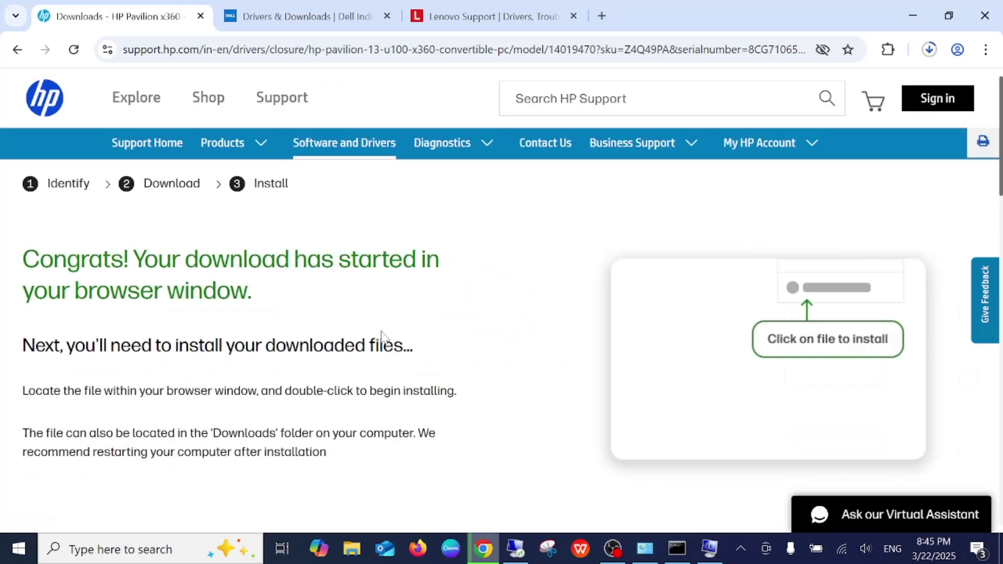
click(931, 49)
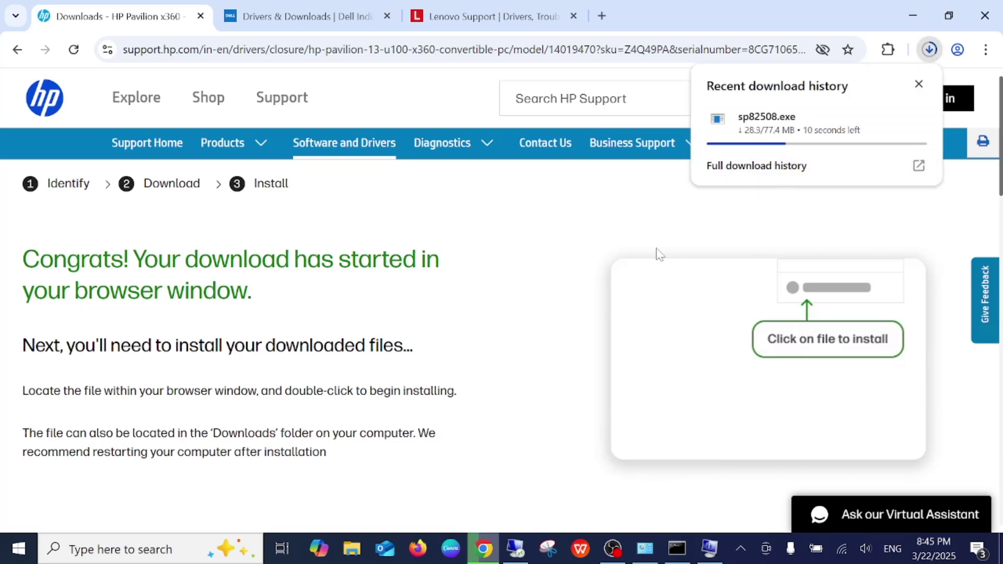
Launch Google Chrome and a Command Prompt window on the Dell laptop
mouse_move(779, 139)
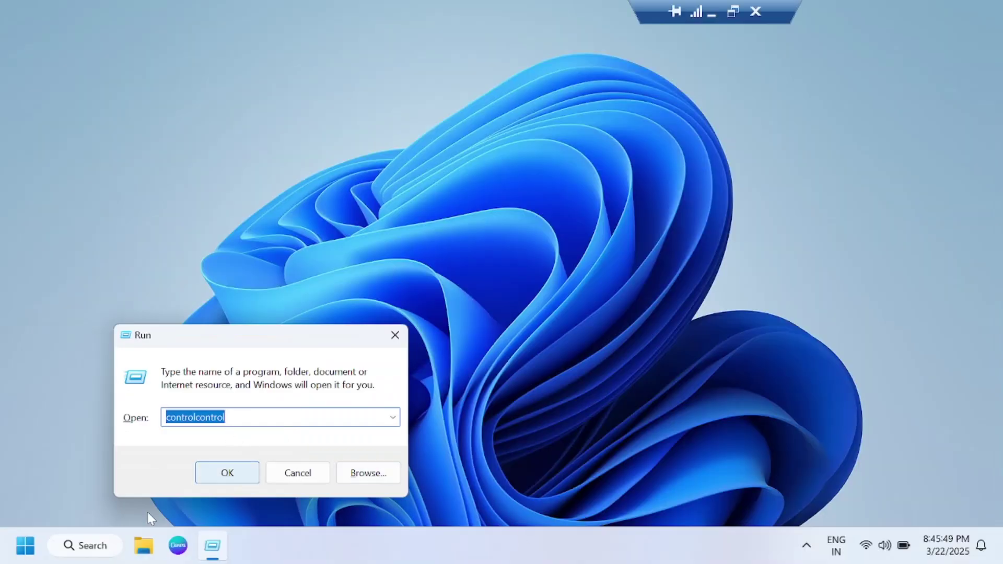
click(67, 549)
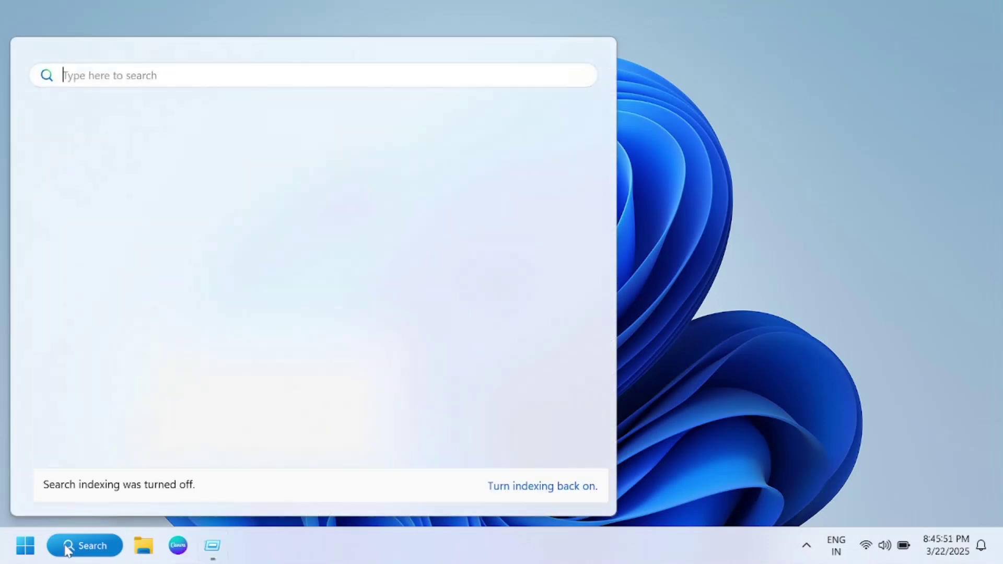
text(google)
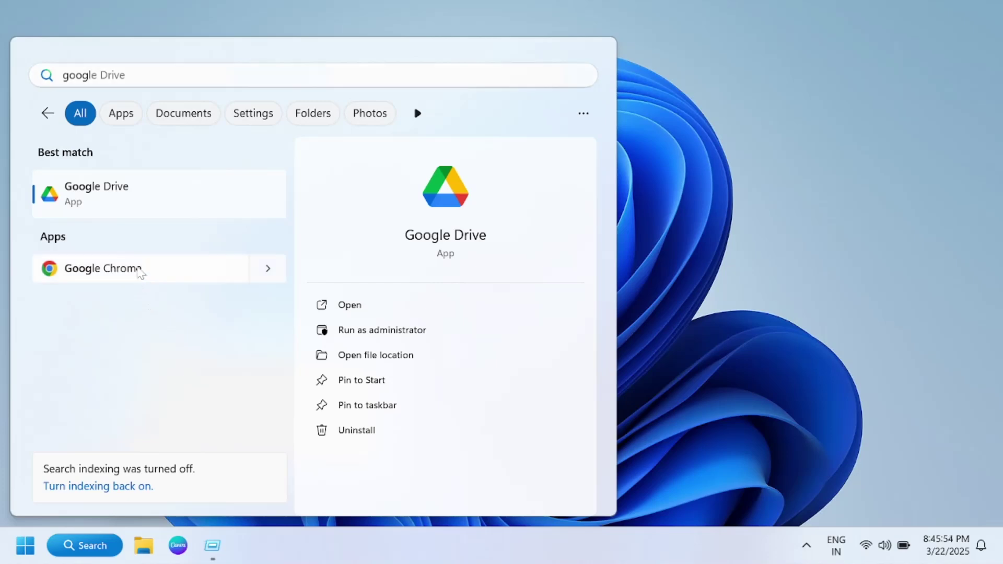
key(Escape)
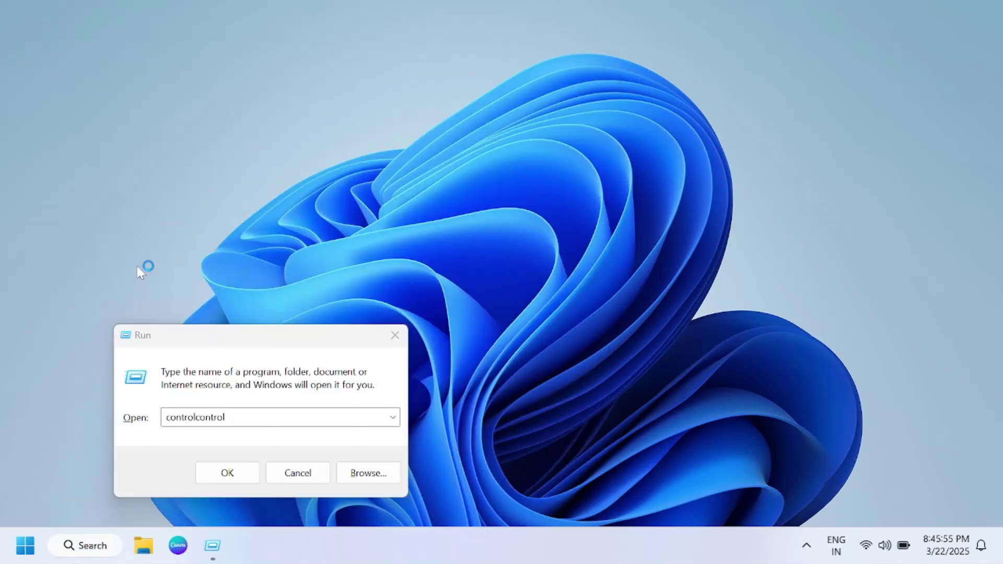
click(127, 418)
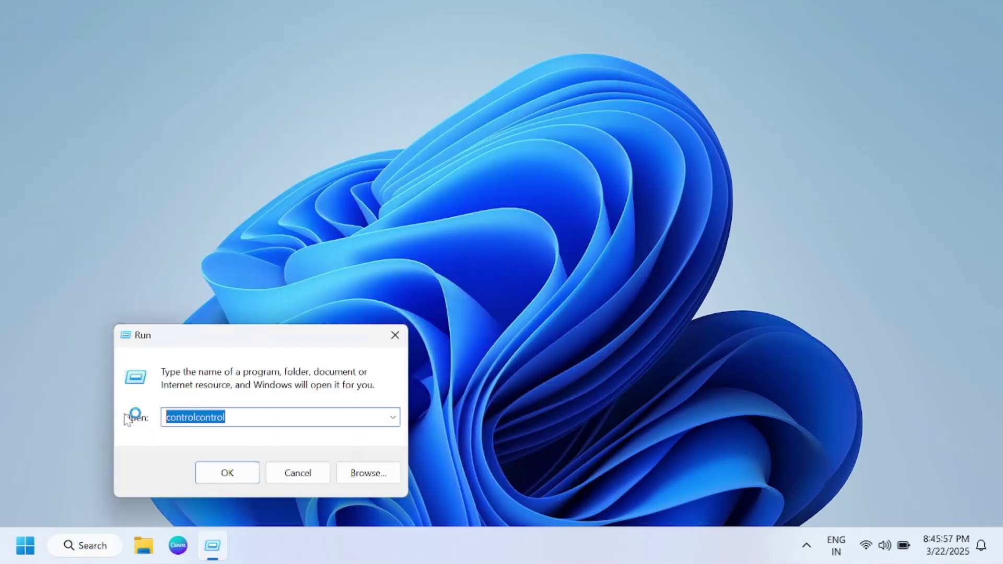
text(md)
key(Return)
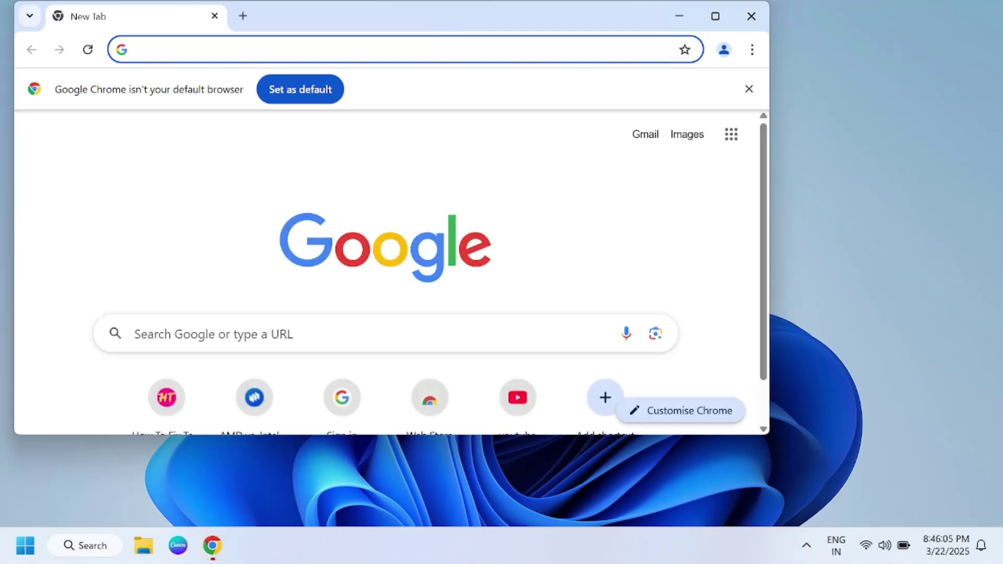
Return to the HP download page and show the downloaded sp82508.exe in its Downloads folder
mouse_move(703, 10)
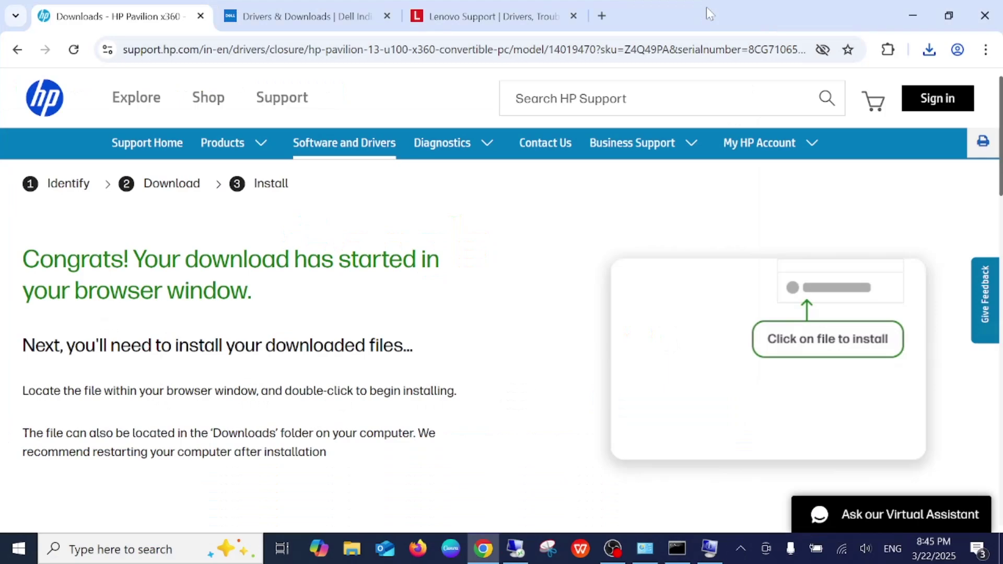
click(929, 51)
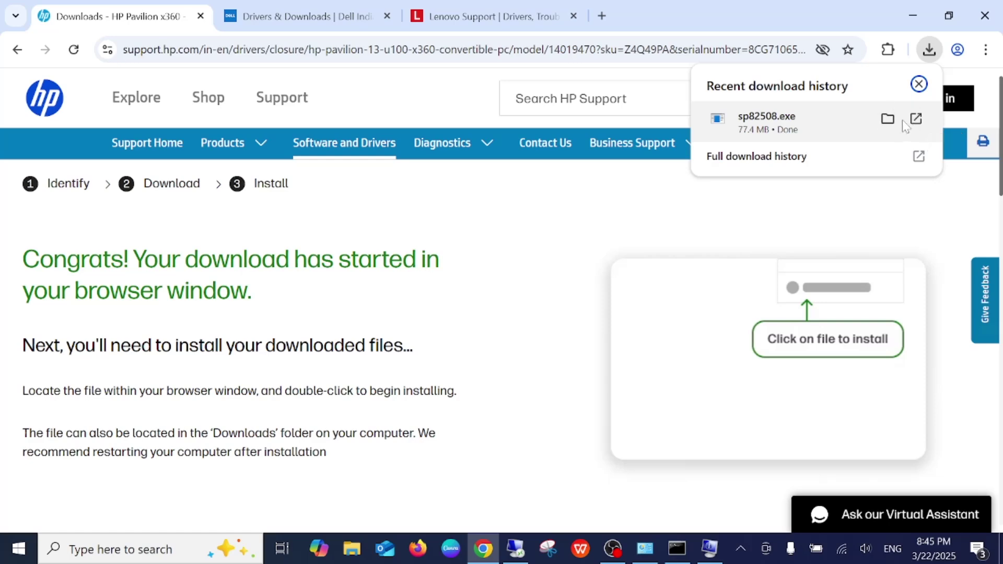
click(888, 119)
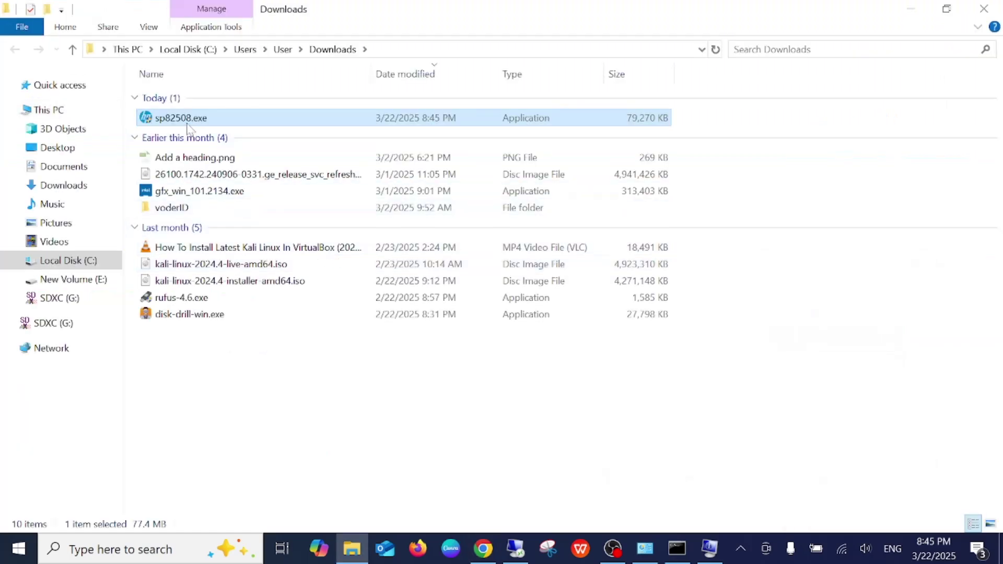
mouse_move(222, 126)
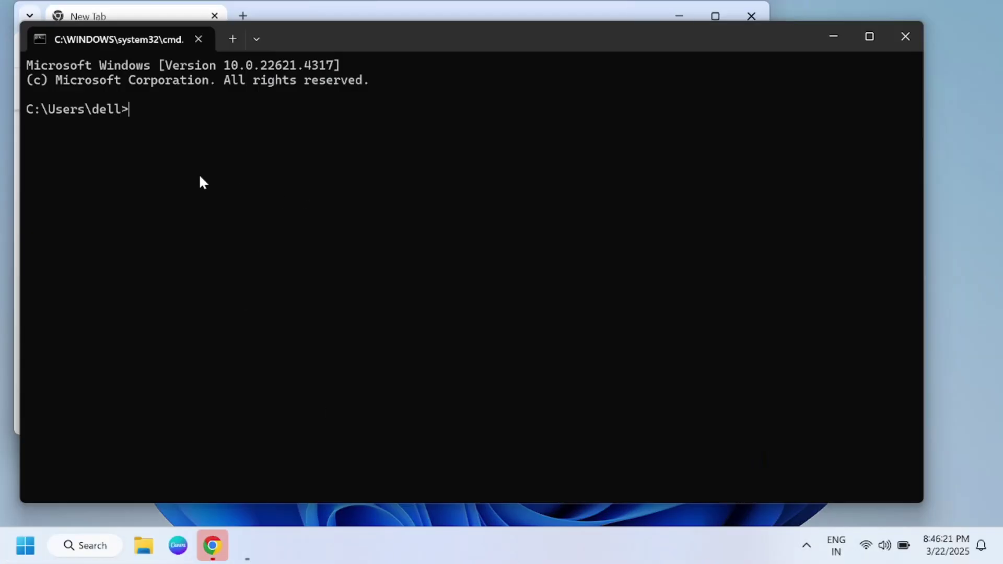
Run wmic csproduct on the Dell laptop, copy its identifying number, and minimise the Command Prompt window
text(wmic csproduct)
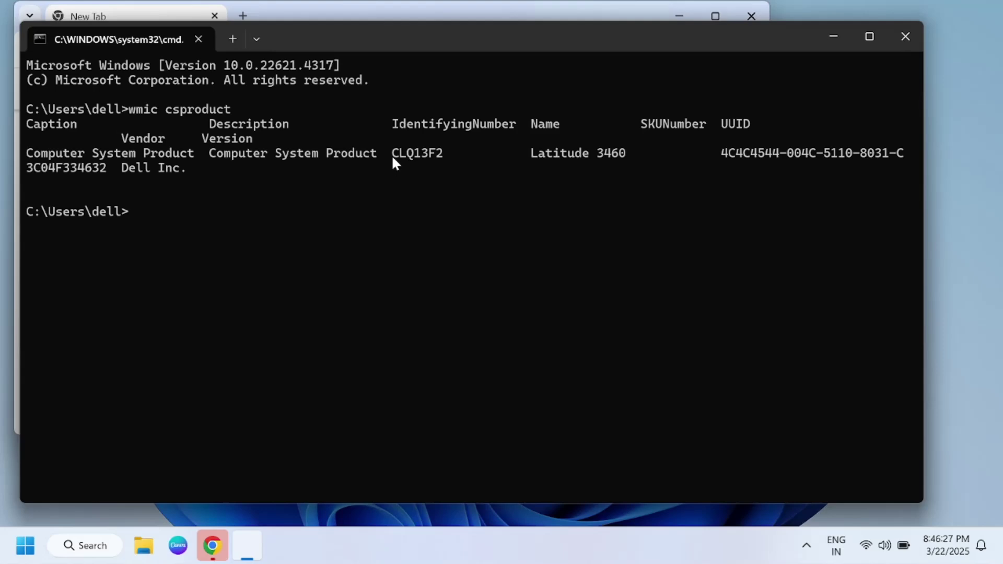
key(ctrl+c)
click(832, 43)
Search Google for "dell drivers" in Chrome
key(ctrl+l)
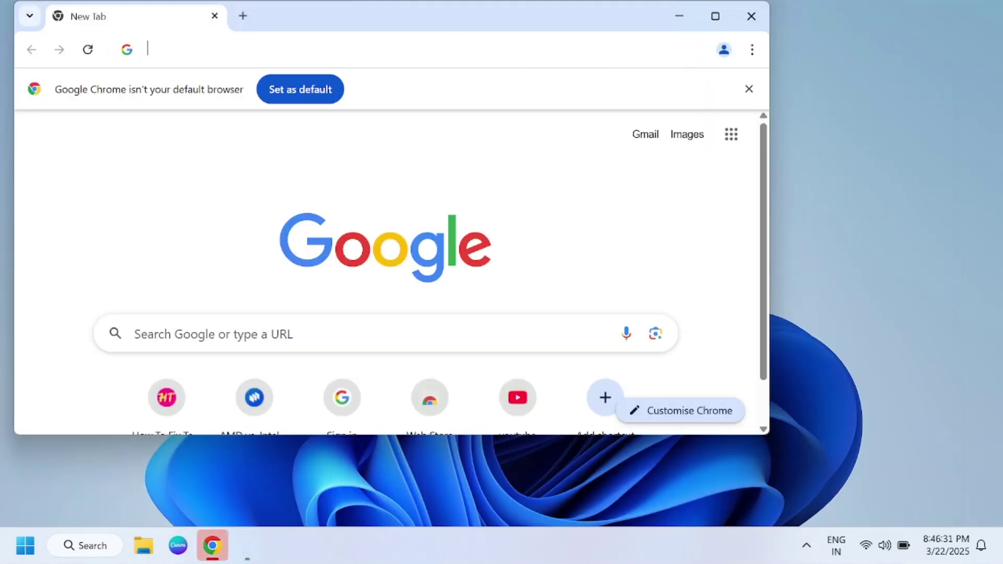
text(dell driver)
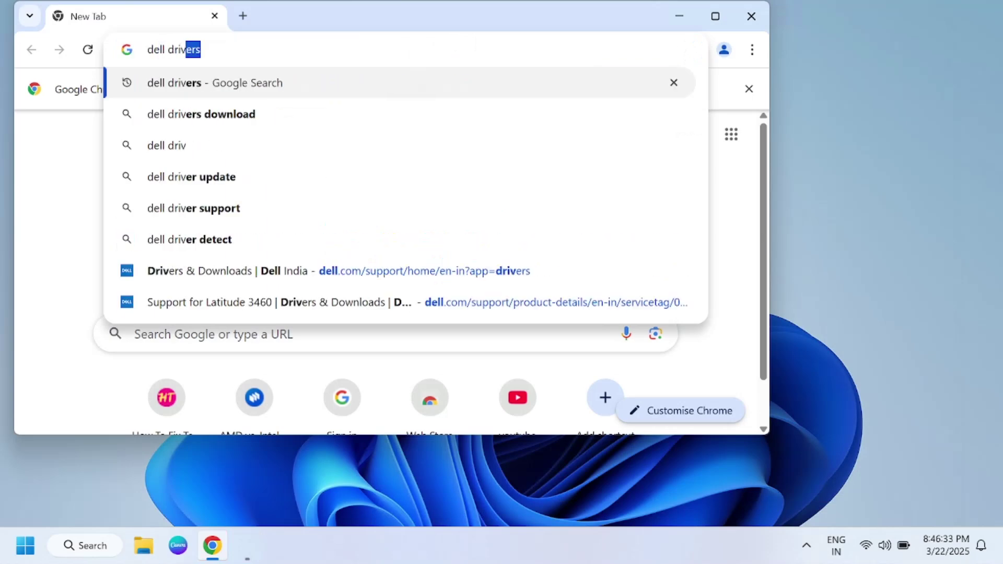
key(Return)
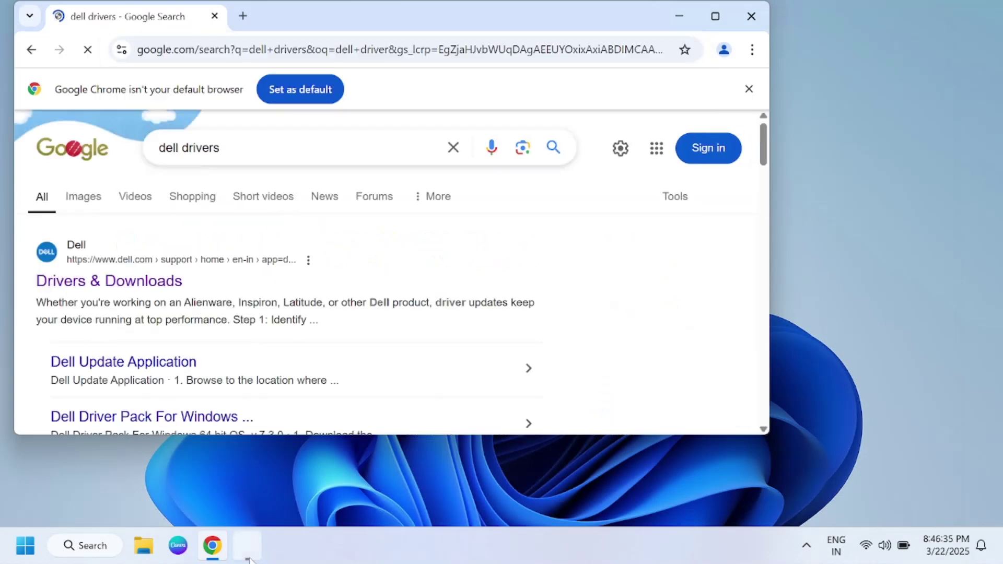
Highlight the laptop's model name in the wmic csproduct output, and return to the search results
click(242, 545)
drag(531, 154, 627, 153)
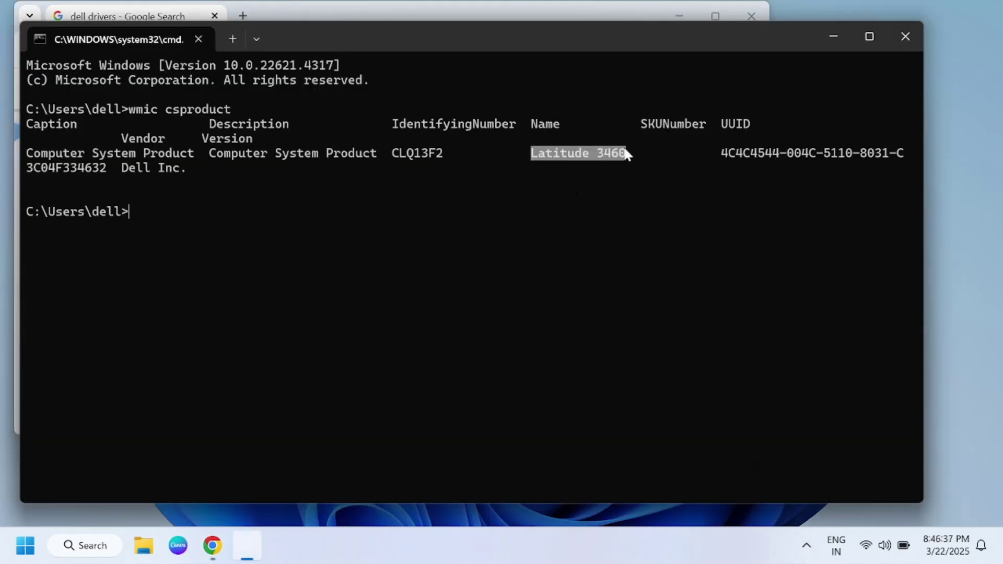
click(834, 36)
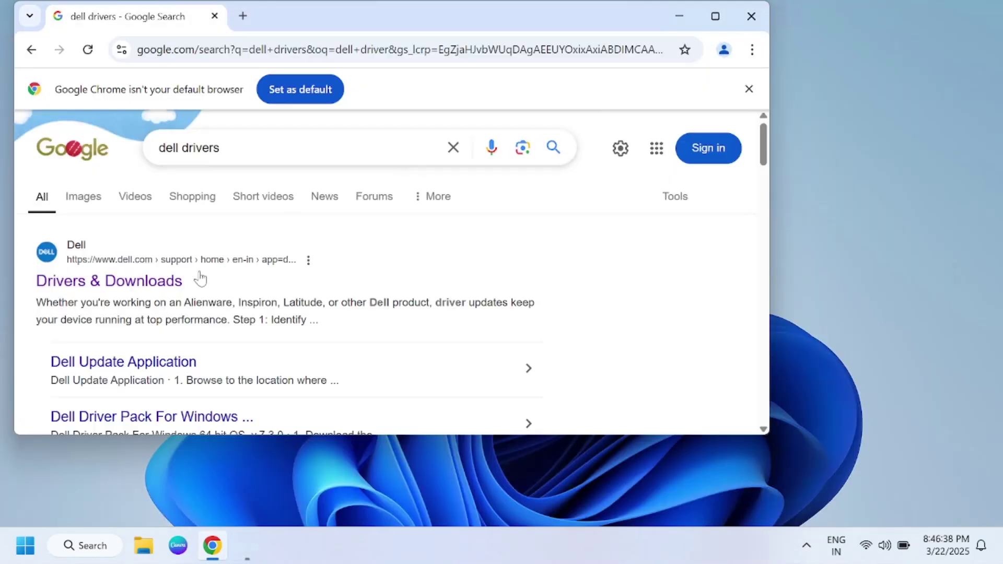
Open Dell's Drivers & Downloads page, maximise the browser, and look up the laptop by its copied service tag
click(133, 285)
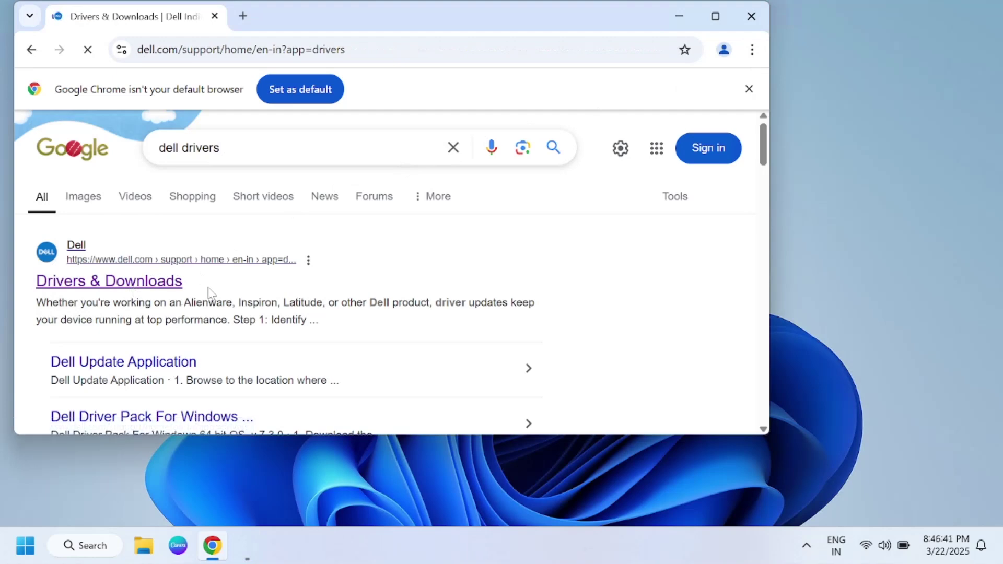
scroll(288, 307, down, 3)
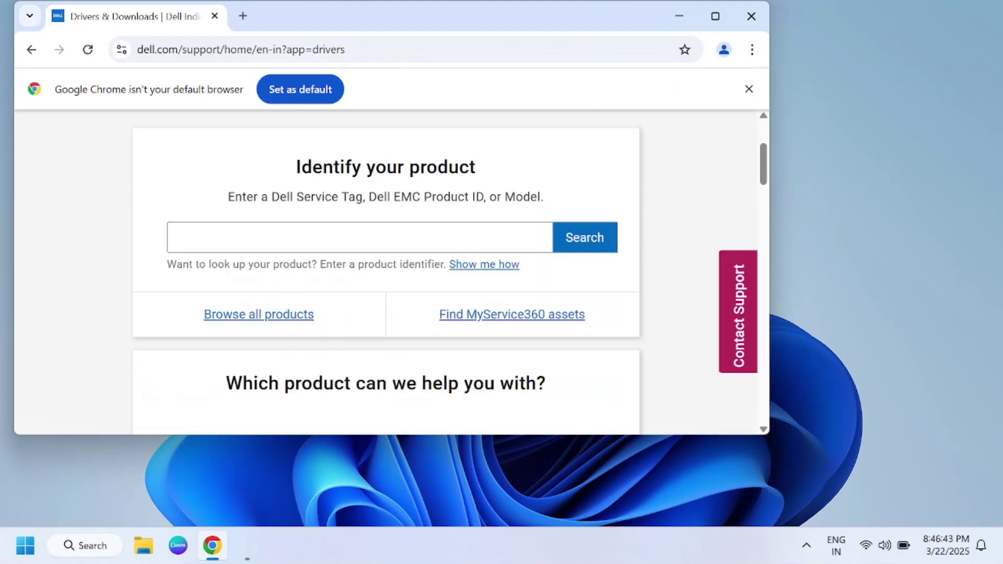
click(360, 238)
key(ctrl+v)
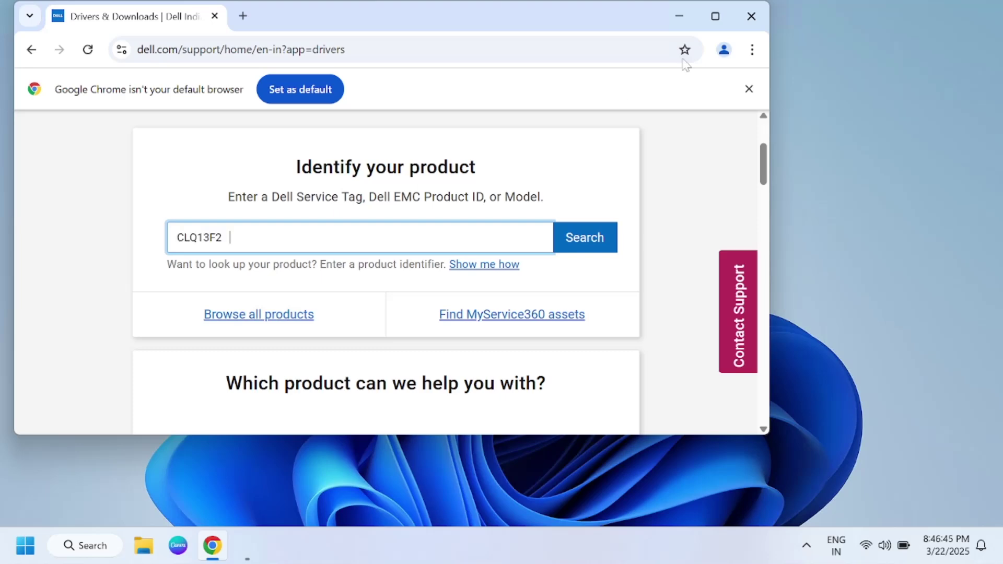
click(716, 17)
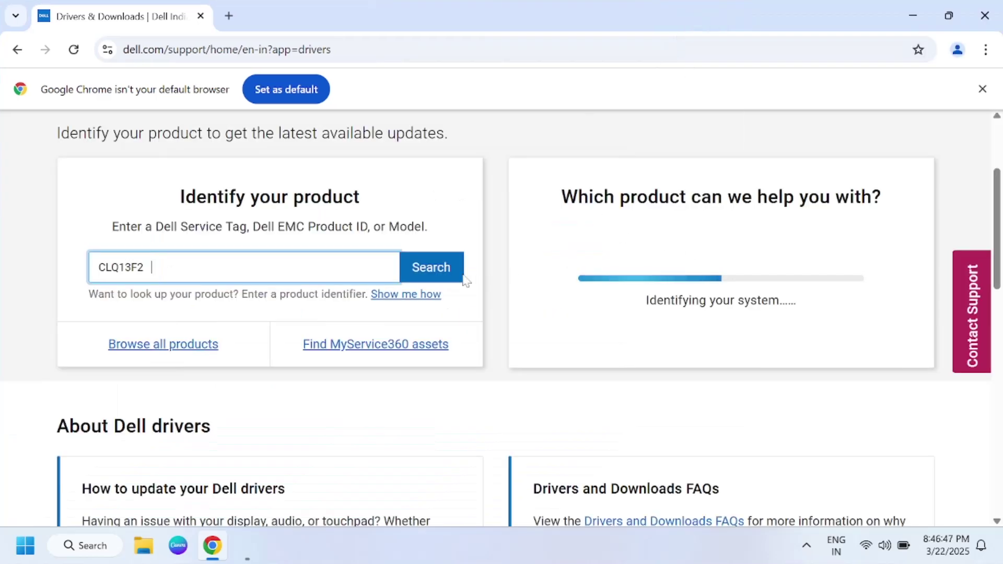
click(433, 272)
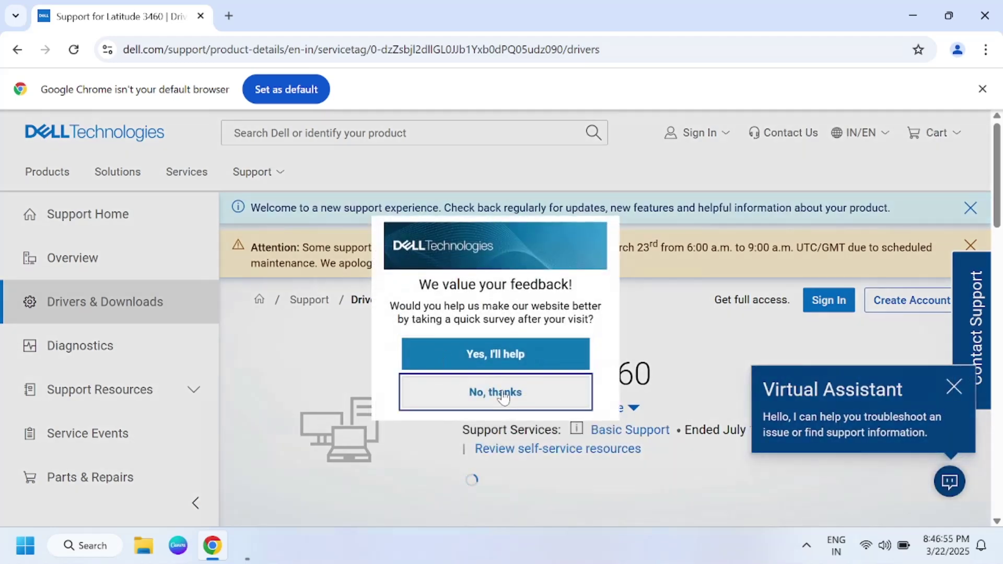
Decline the feedback survey and open the list of specific drivers for the Latitude 3460
click(407, 391)
scroll(402, 371, down, 3)
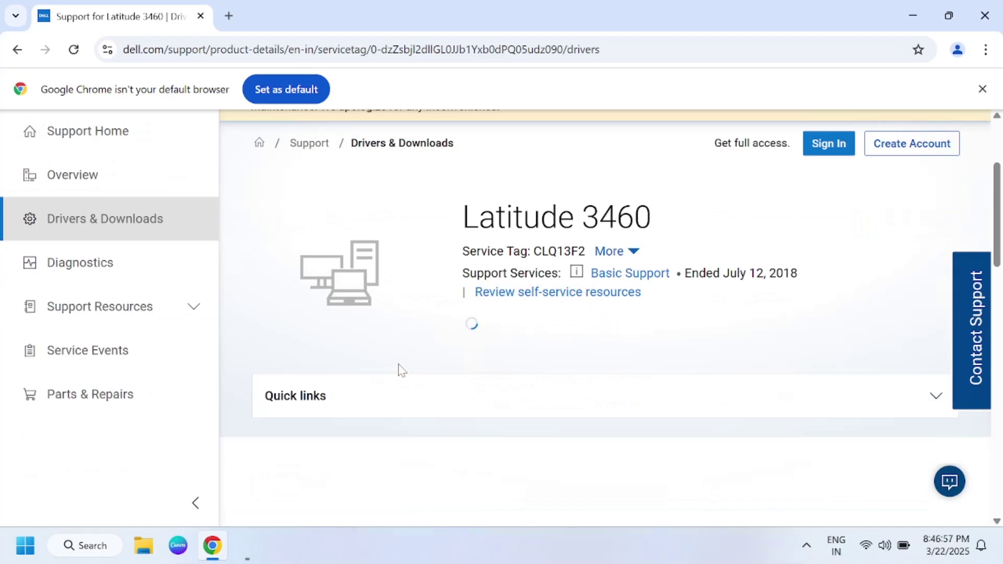
scroll(395, 364, down, 5)
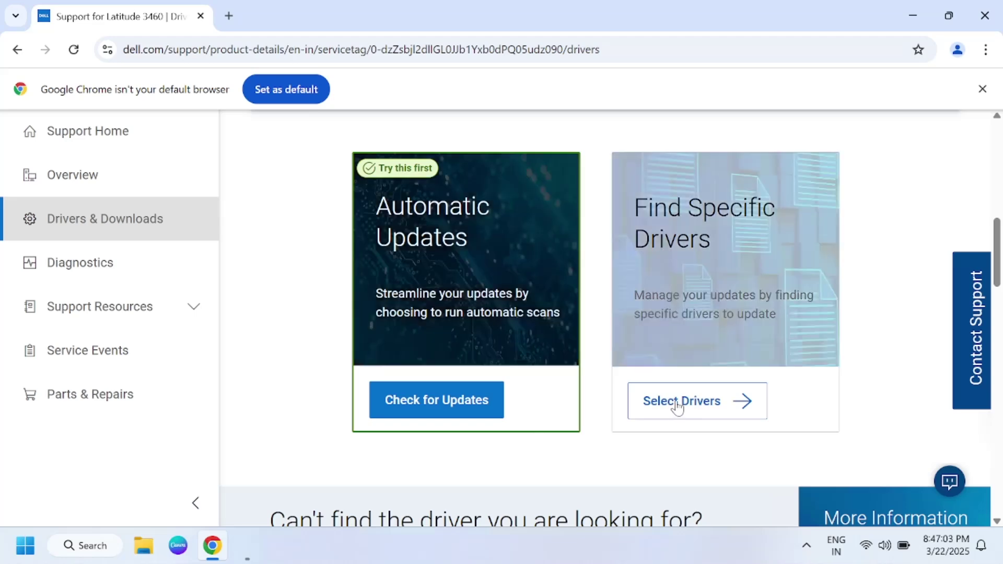
scroll(672, 418, down, 6)
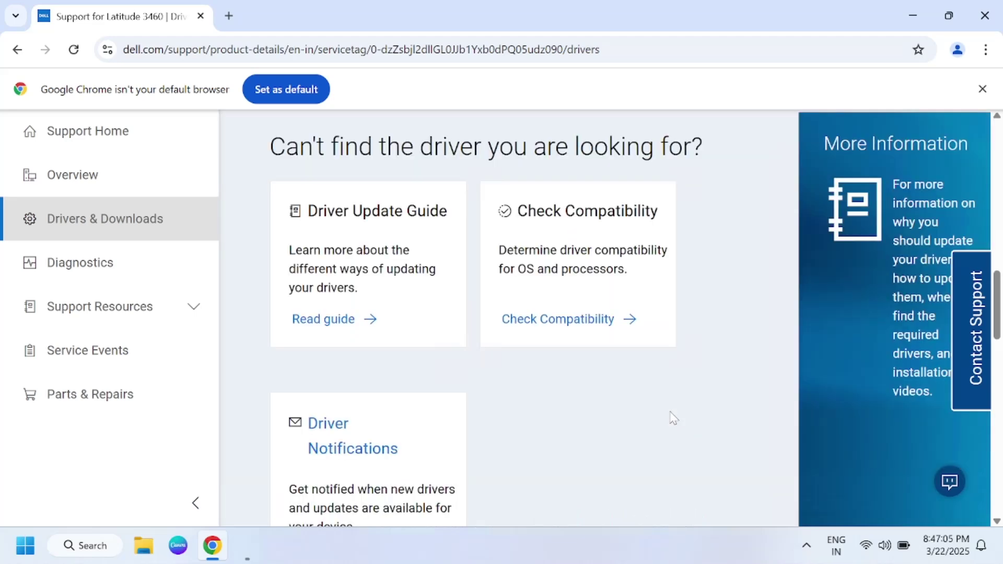
scroll(486, 361, down, 4)
scroll(481, 356, up, 8)
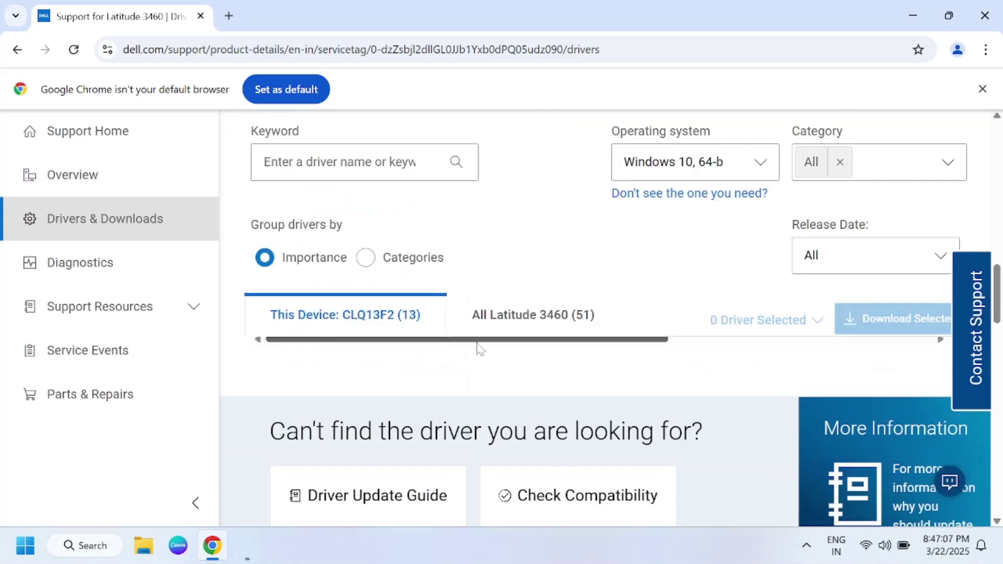
scroll(352, 327, down, 10)
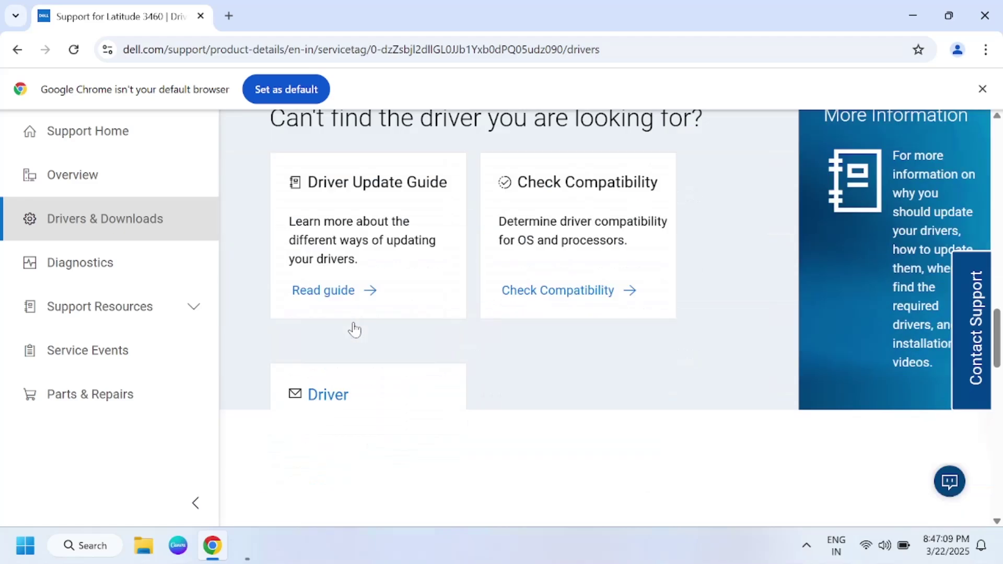
scroll(355, 327, down, 8)
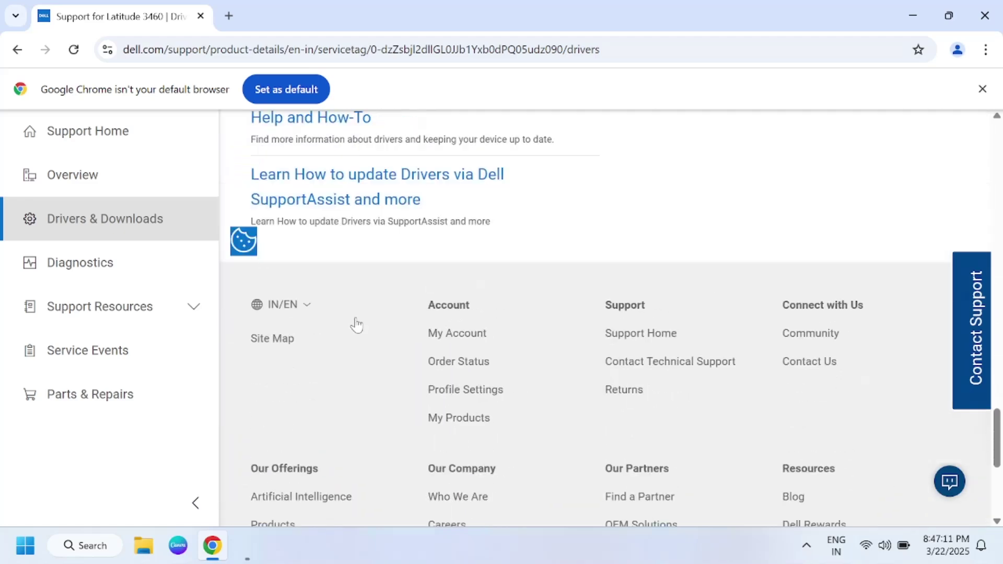
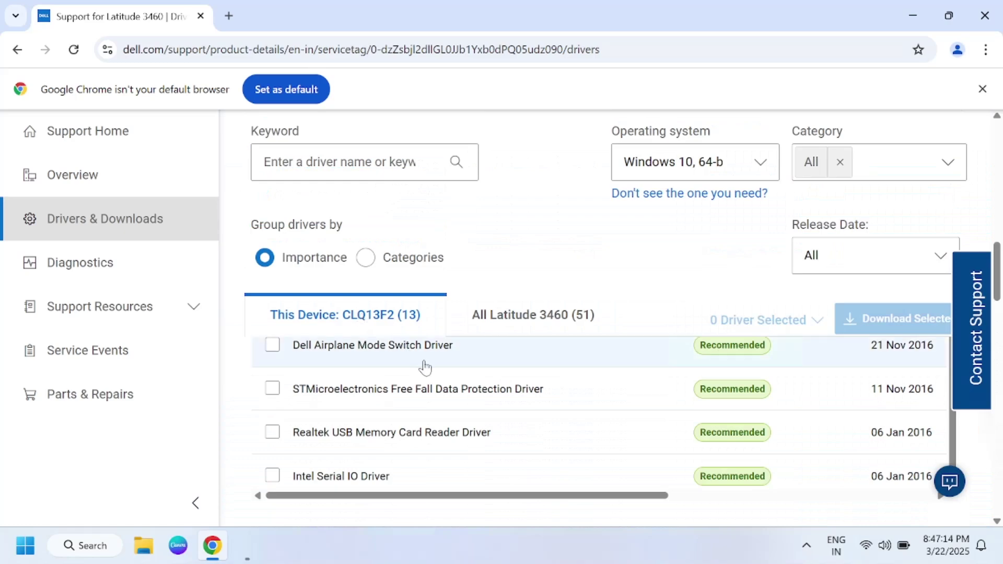
Look through this device's Windows 10, 64-bit drivers and select the Realtek High Definition Audio Driver
scroll(432, 380, down, 1)
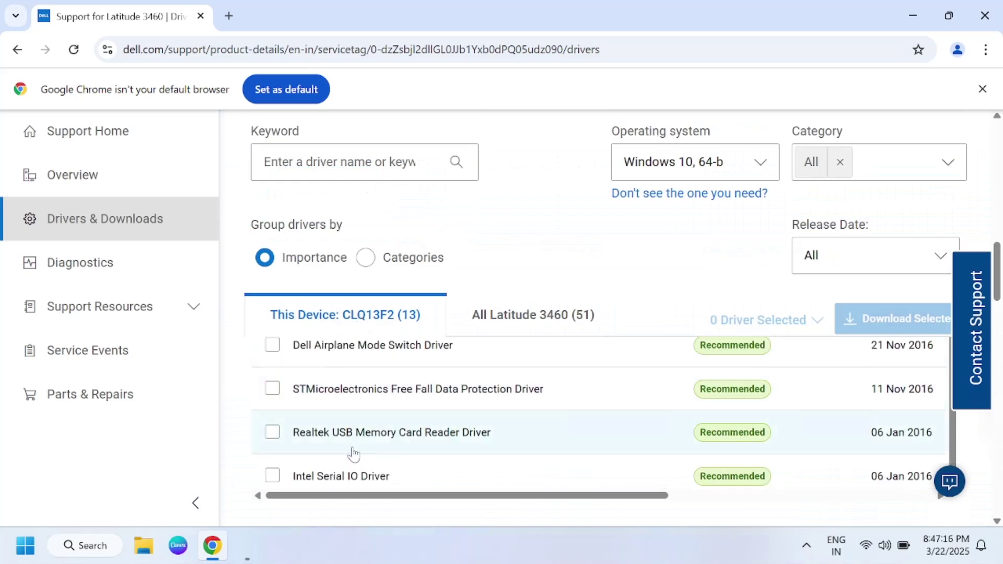
scroll(379, 440, down, 1)
scroll(387, 437, down, 2)
scroll(398, 418, up, 5)
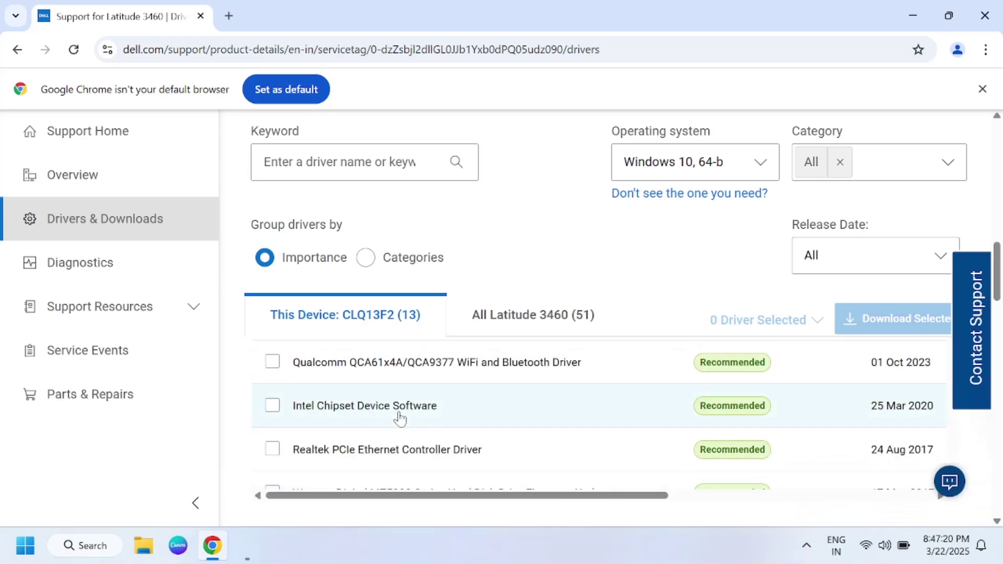
scroll(403, 421, up, 3)
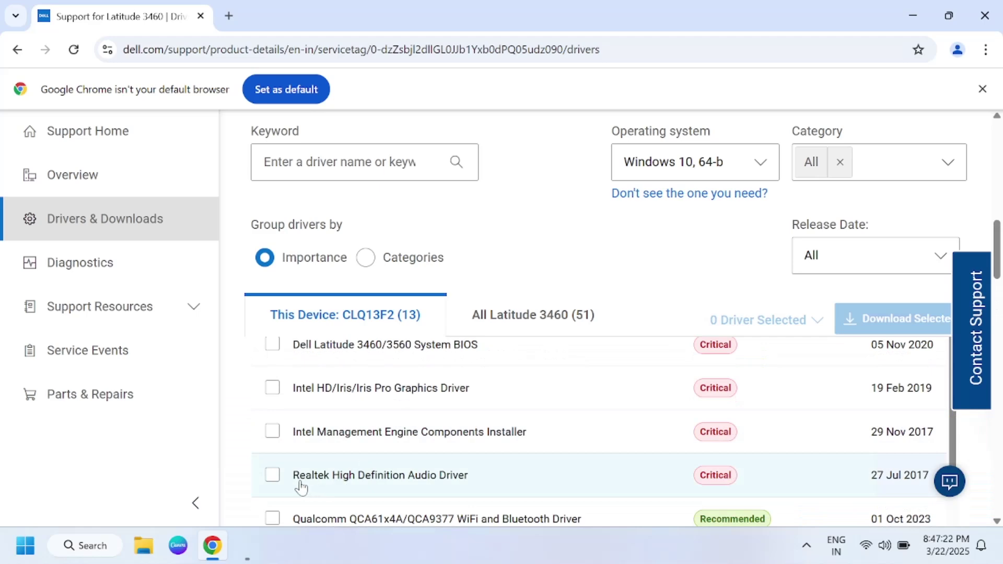
click(272, 474)
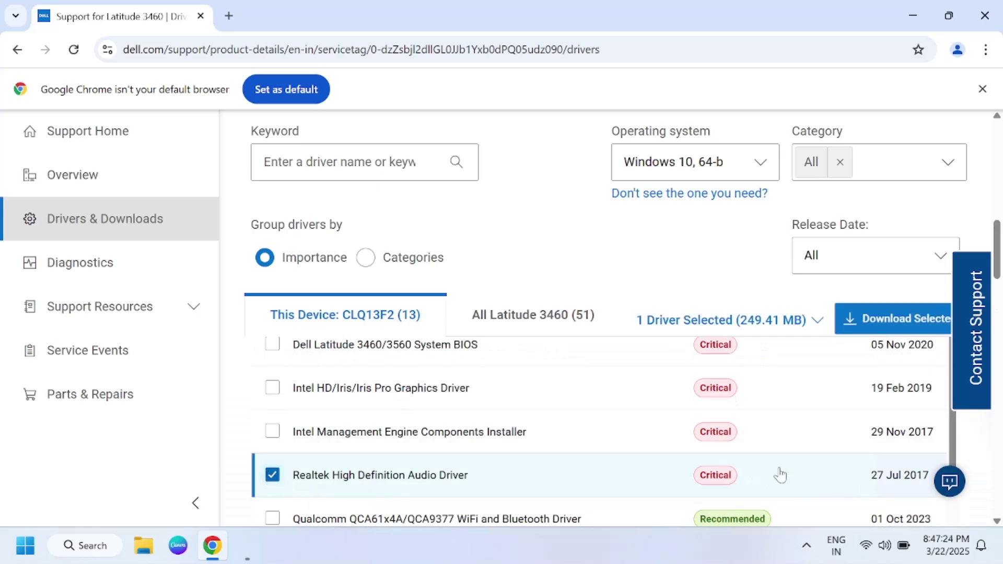
Download the selected Realtek audio driver, display the download's progress, and minimise the browser to the desktop
scroll(779, 472, down, 2)
click(908, 319)
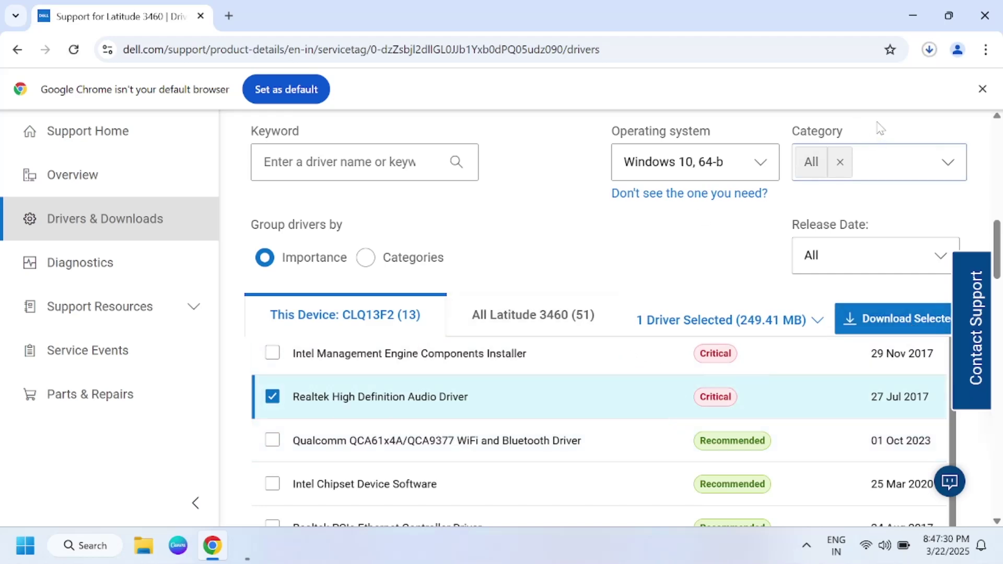
click(928, 51)
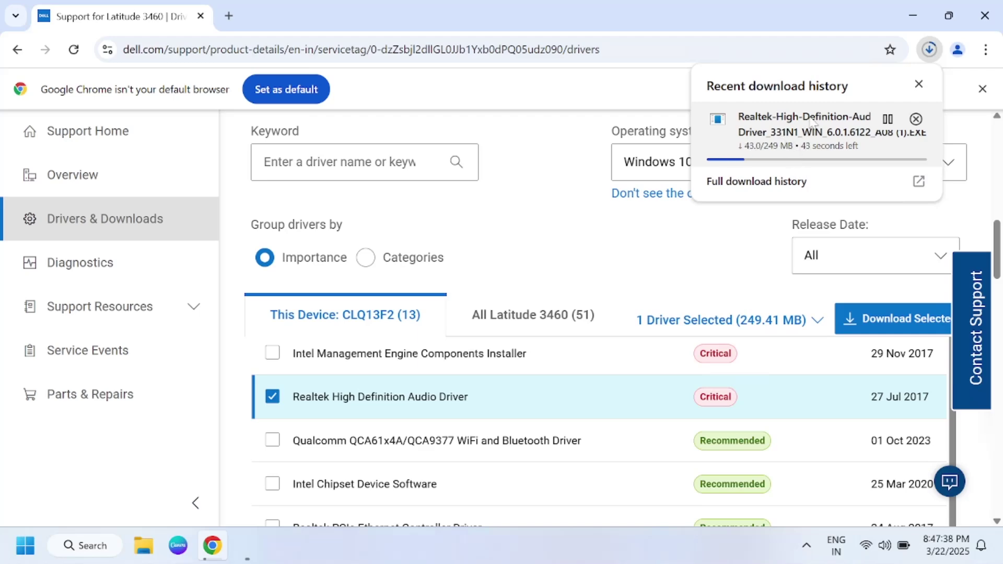
click(913, 20)
click(913, 19)
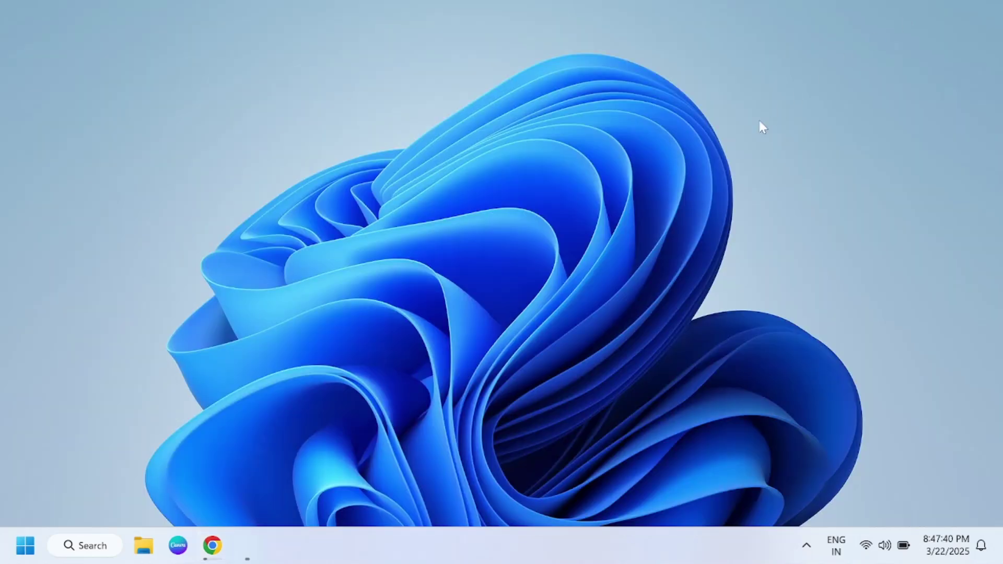
Check the Realtek audio driver download in the browser, open the finished package from its folder and start its installation
click(212, 545)
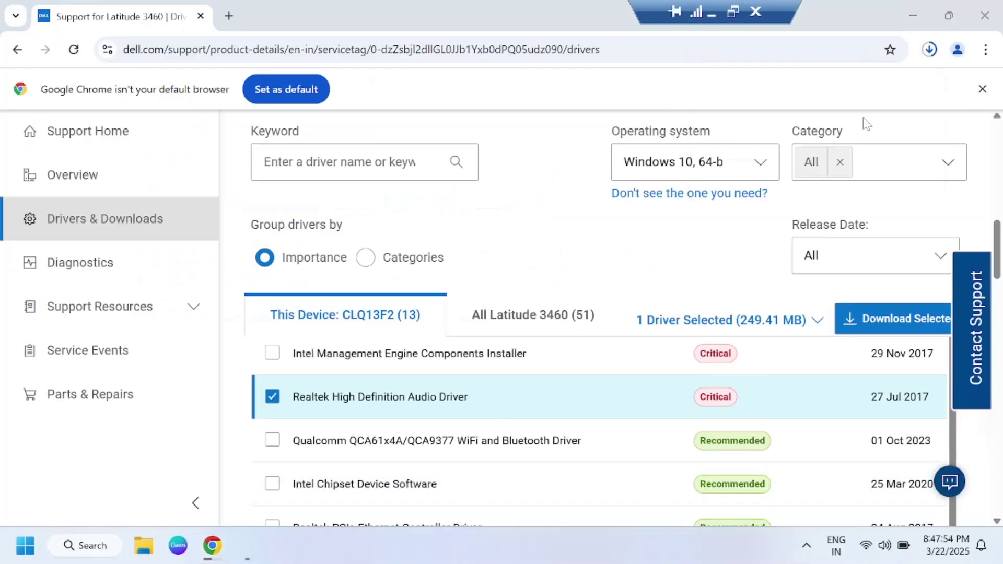
click(930, 50)
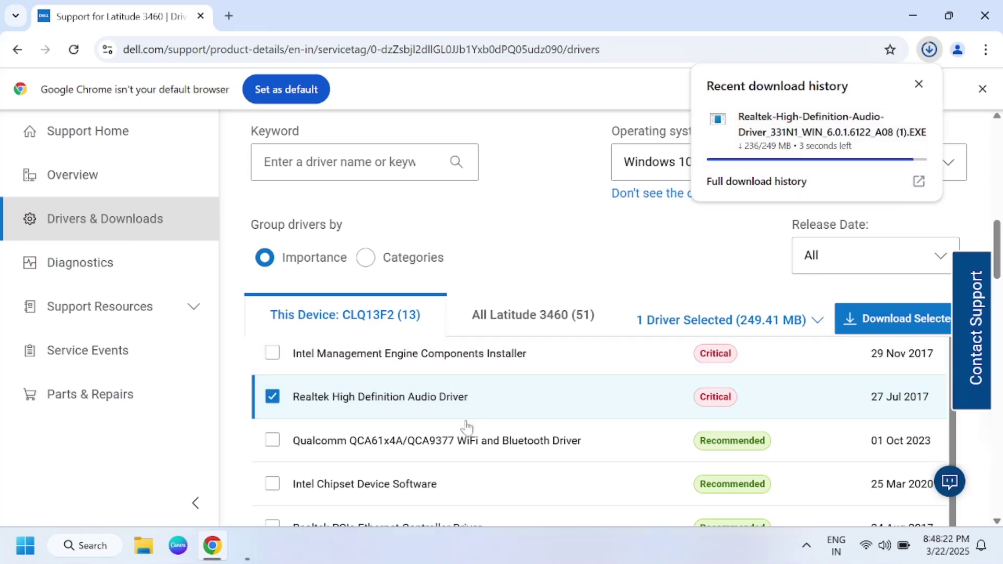
scroll(438, 436, up, 2)
scroll(436, 425, up, 1)
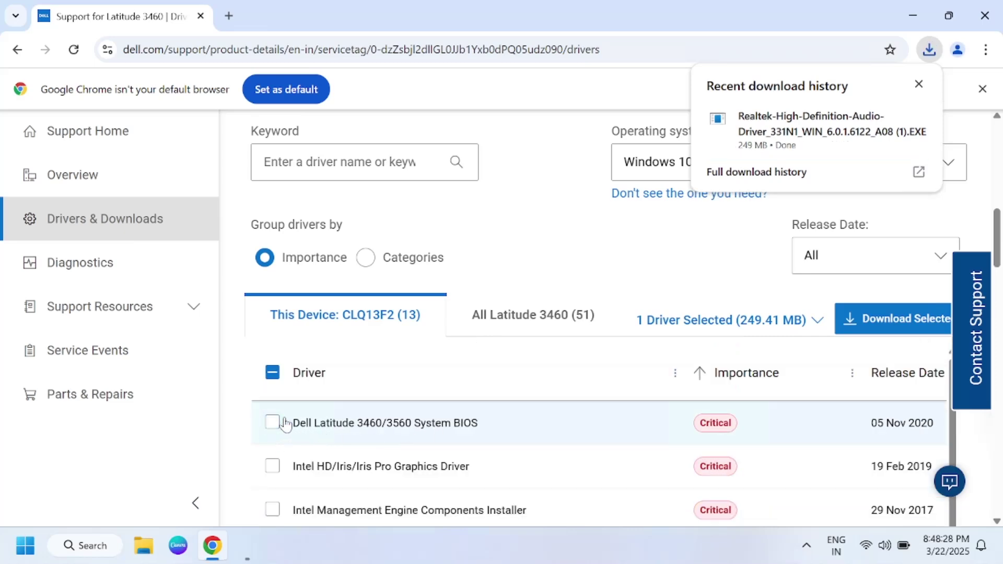
mouse_move(925, 124)
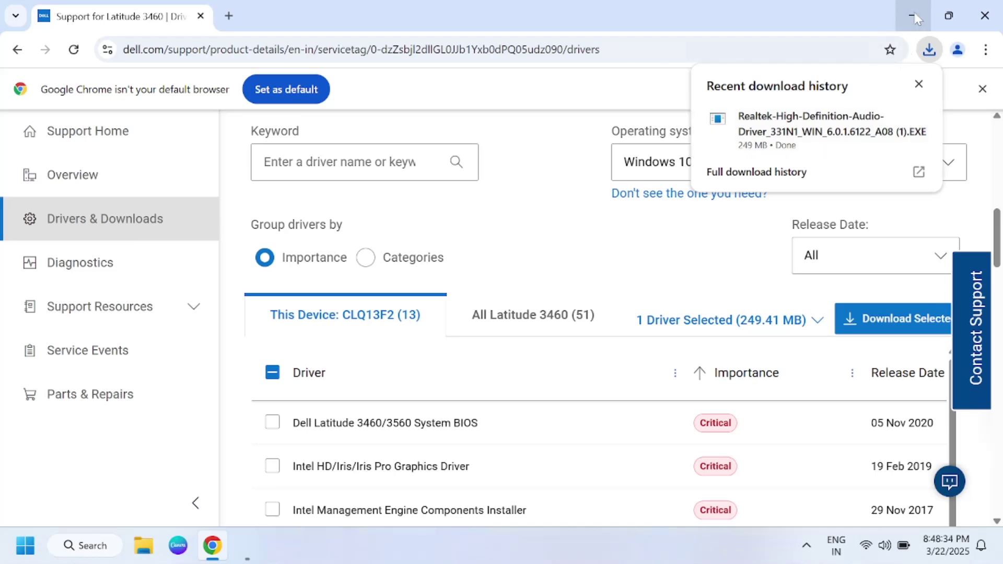
mouse_move(813, 150)
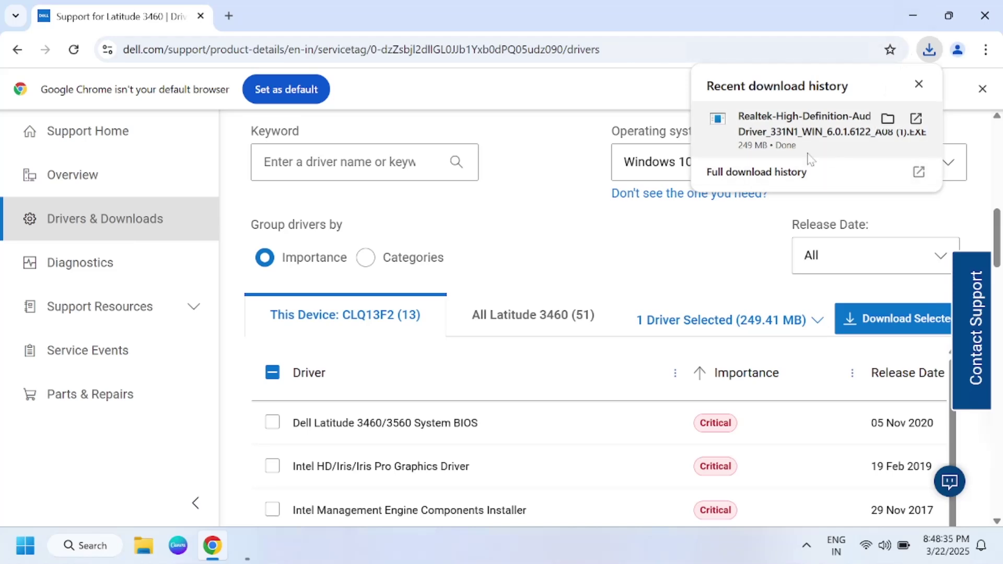
click(889, 118)
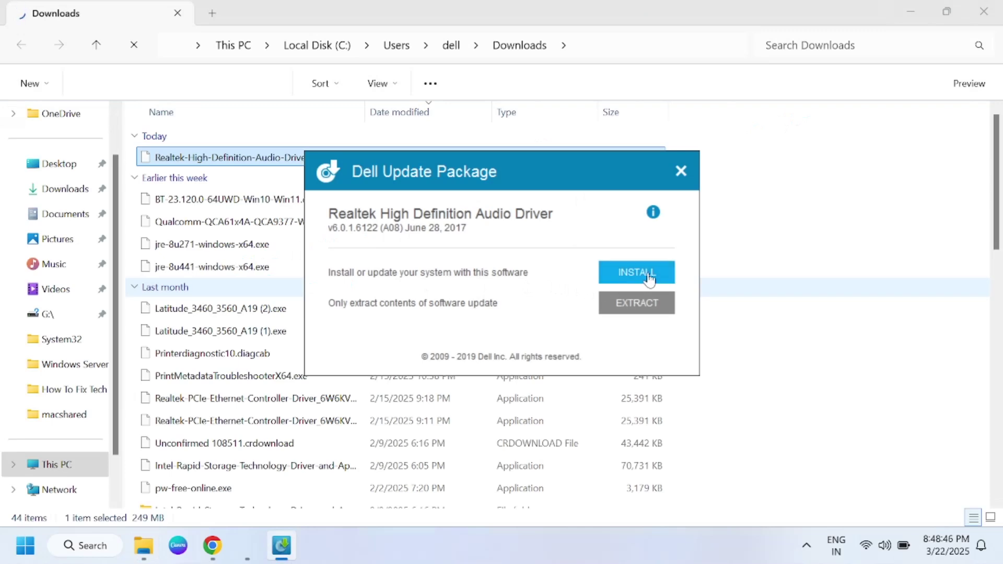
click(648, 278)
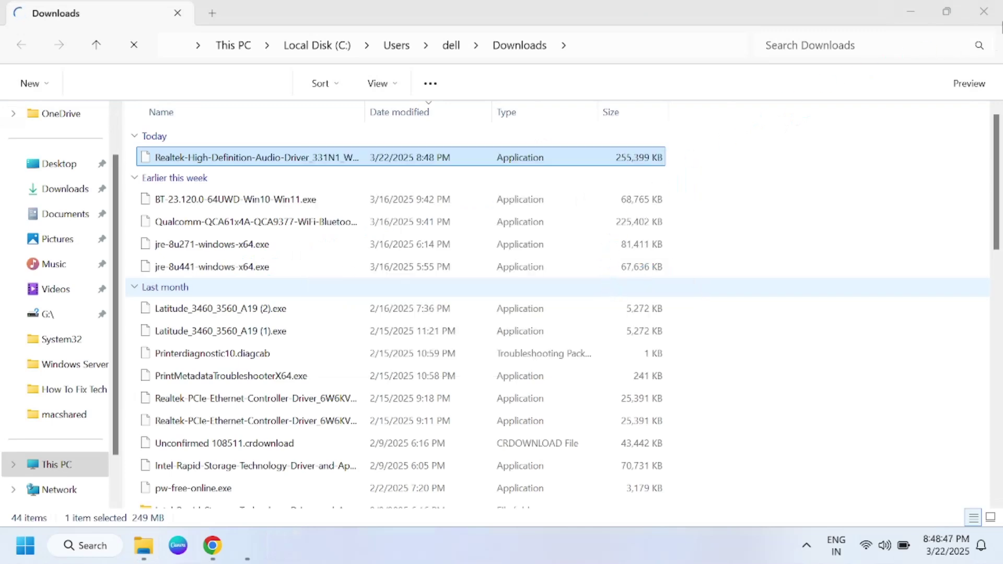
Close the Downloads folder, browser and Command Prompt windows, refreshing the desktop and checking the hidden tray icons
click(982, 13)
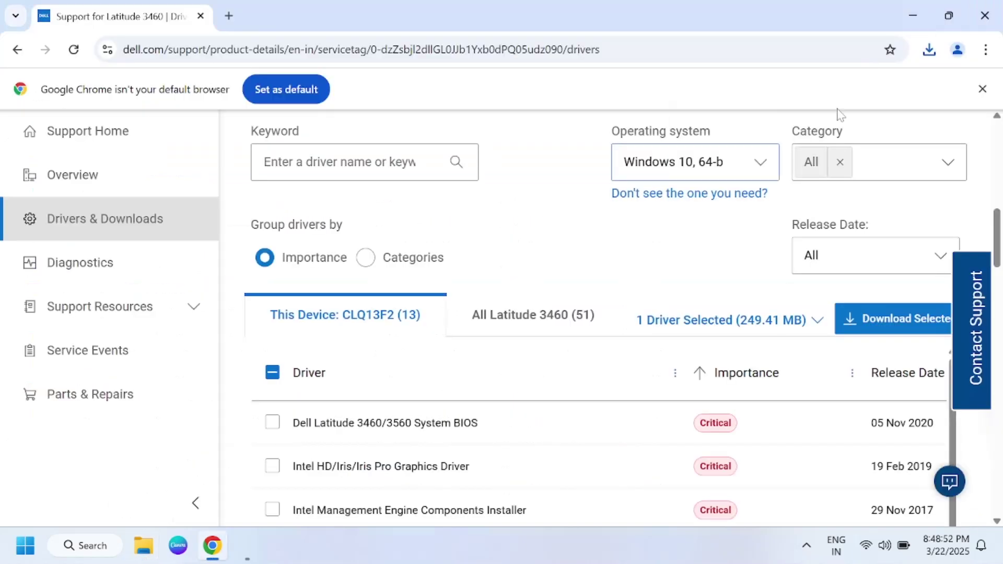
click(985, 15)
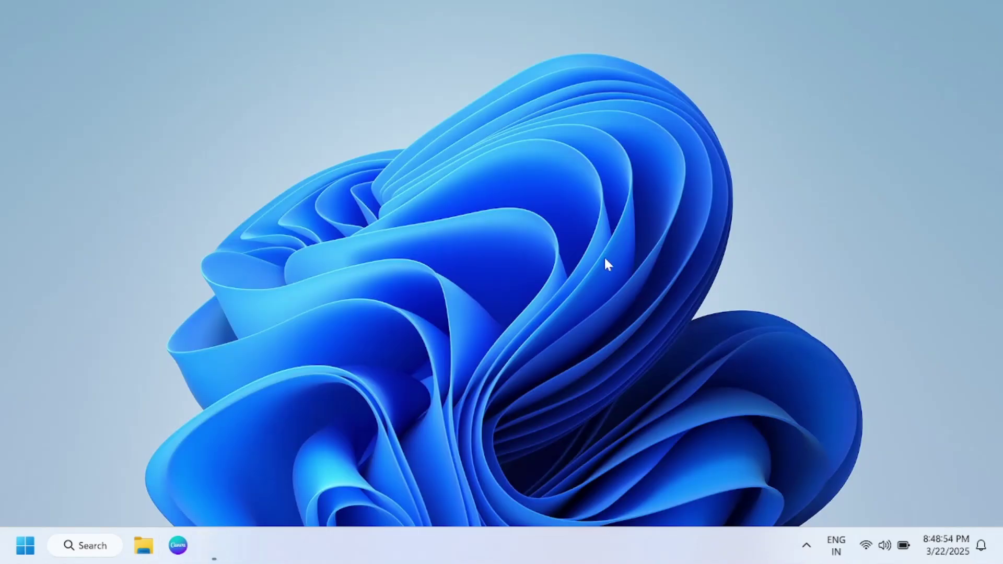
right_click(404, 180)
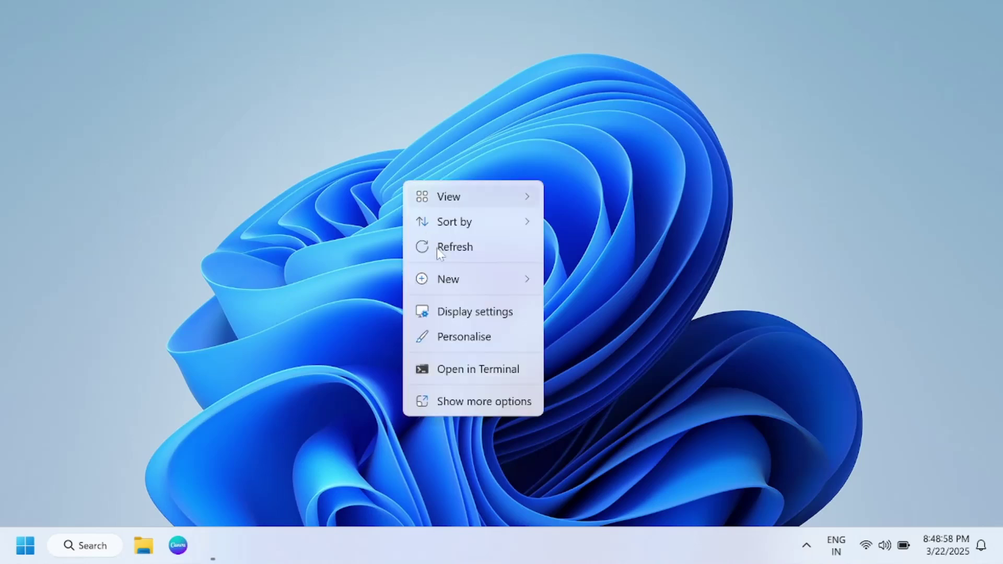
click(456, 253)
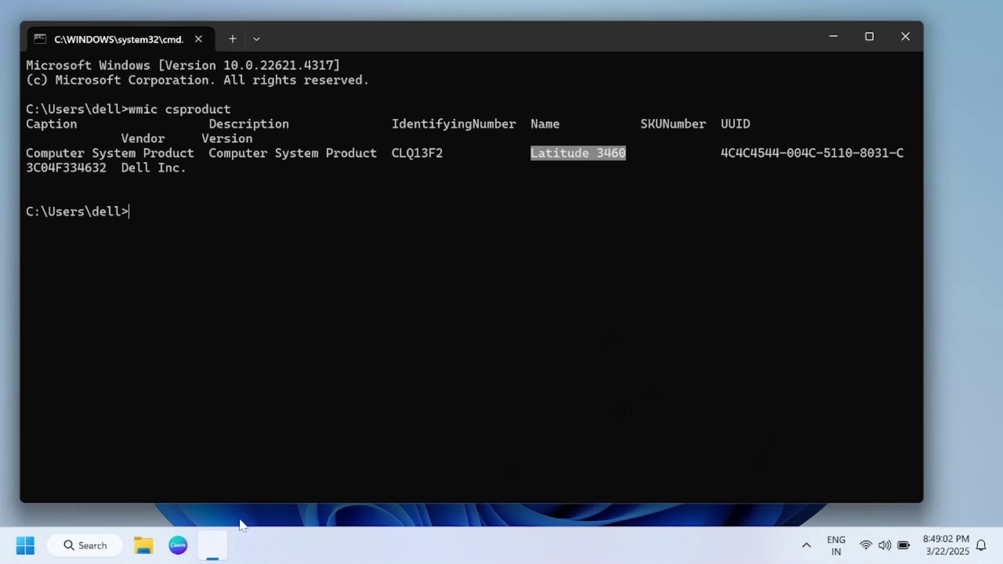
click(902, 34)
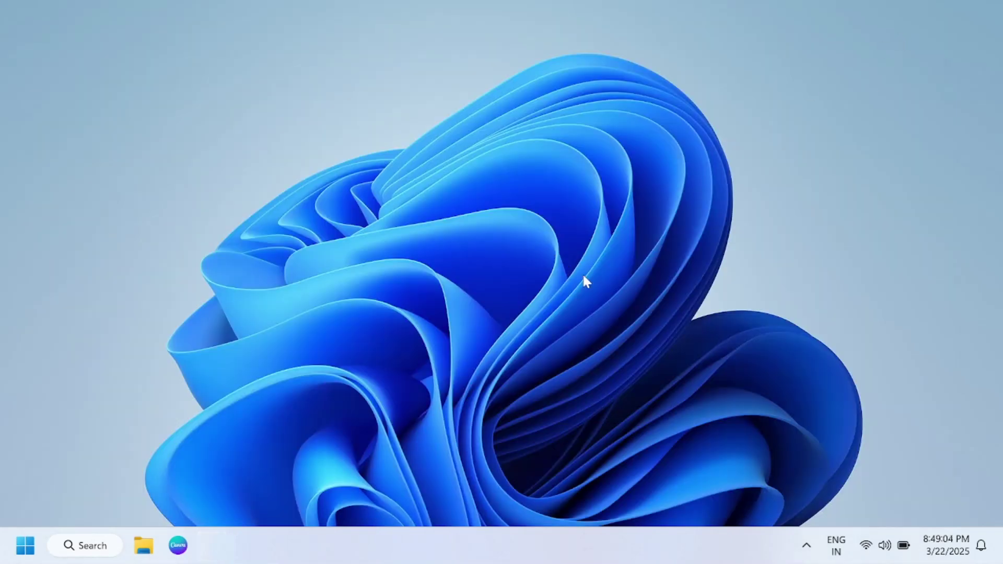
click(807, 546)
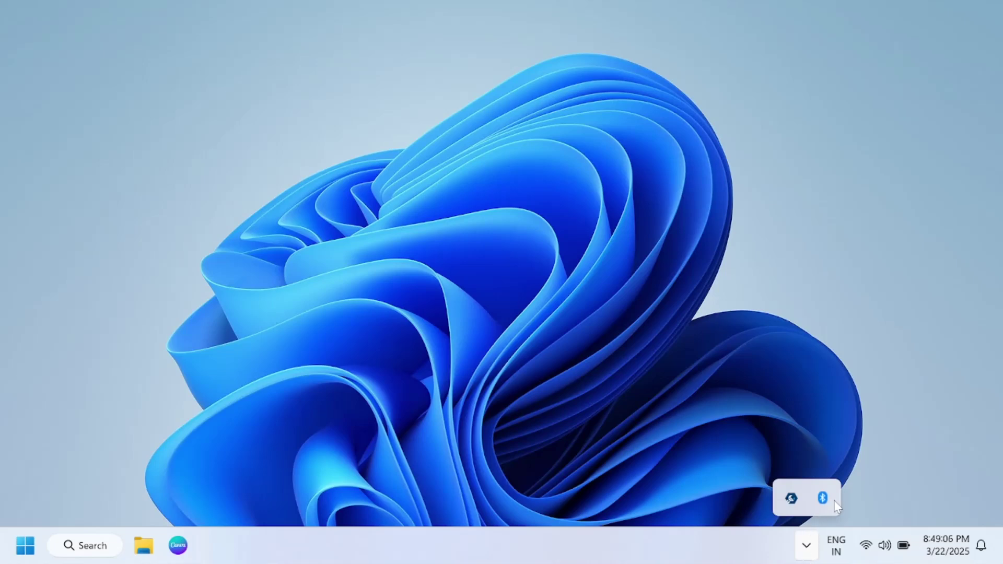
Run the Realtek High Definition Audio Driver package from the Downloads folder and choose to install it
click(140, 543)
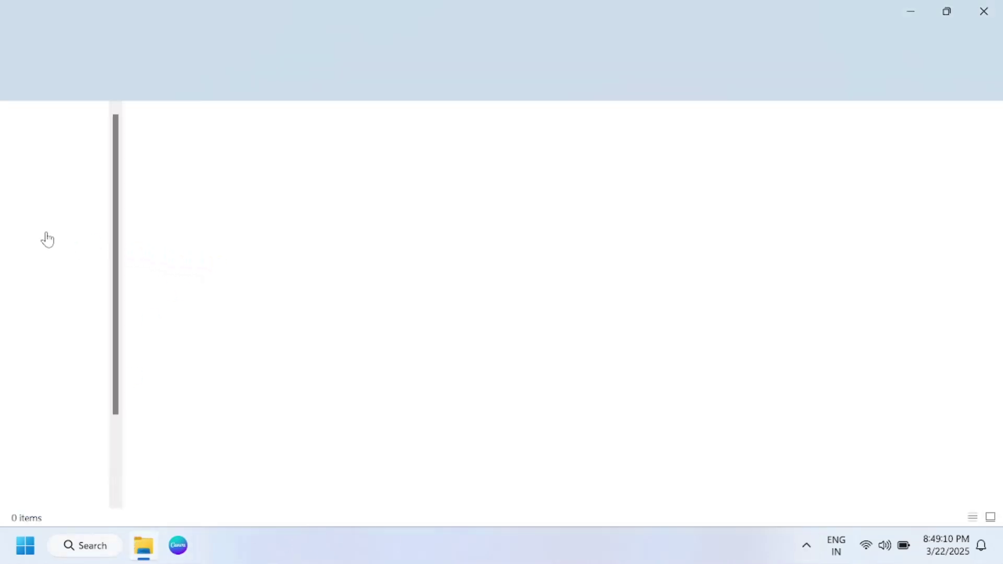
click(62, 255)
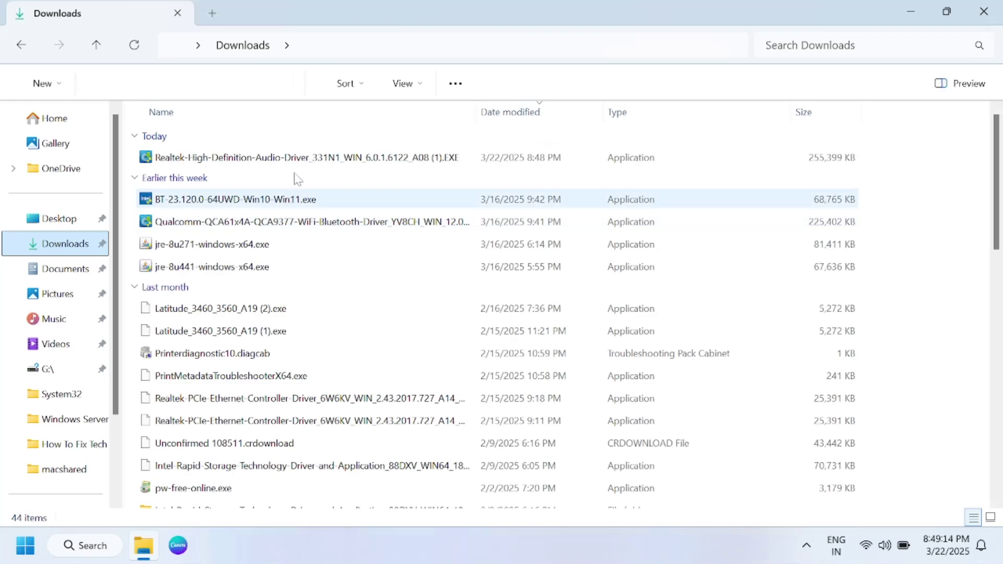
double_click(310, 160)
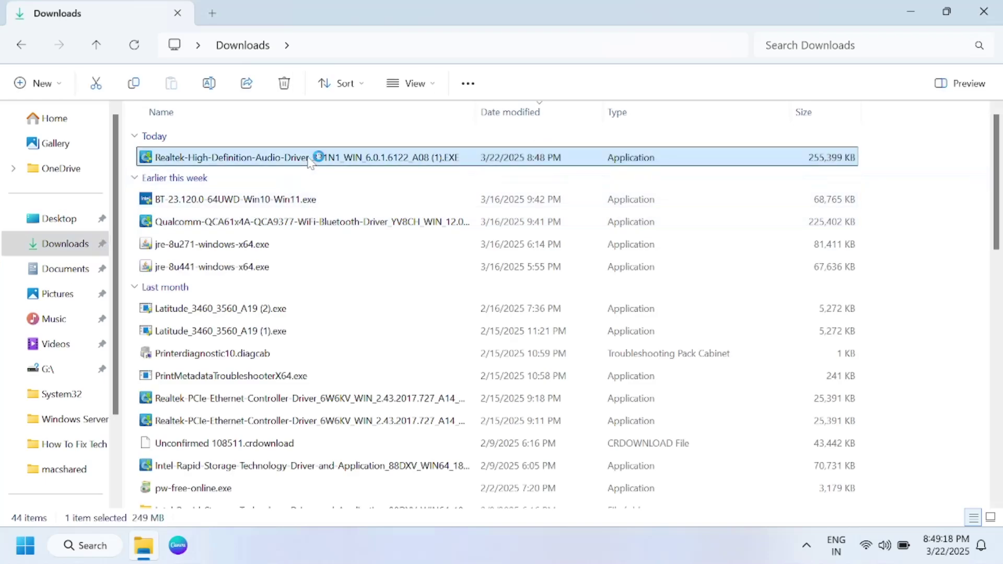
click(919, 11)
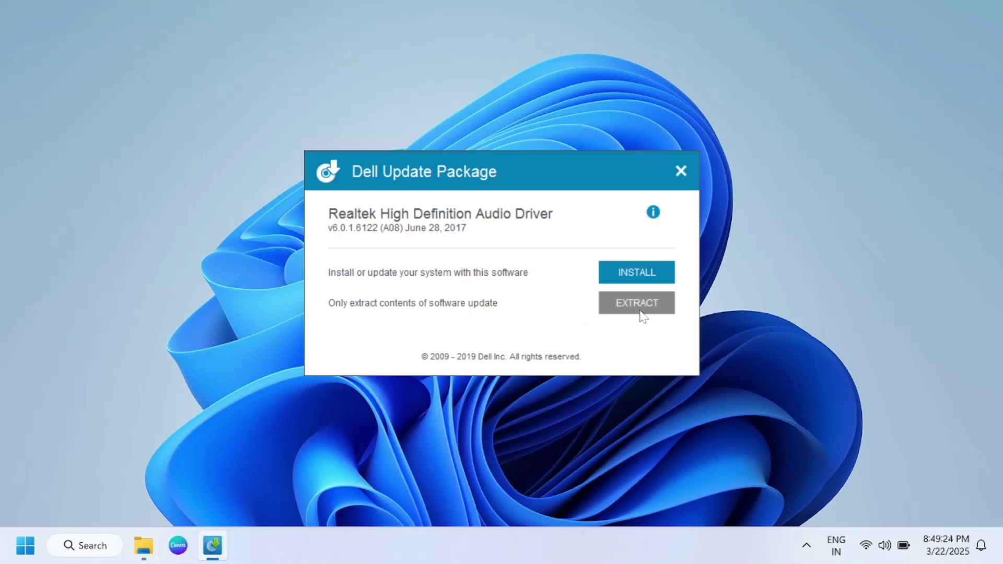
click(641, 273)
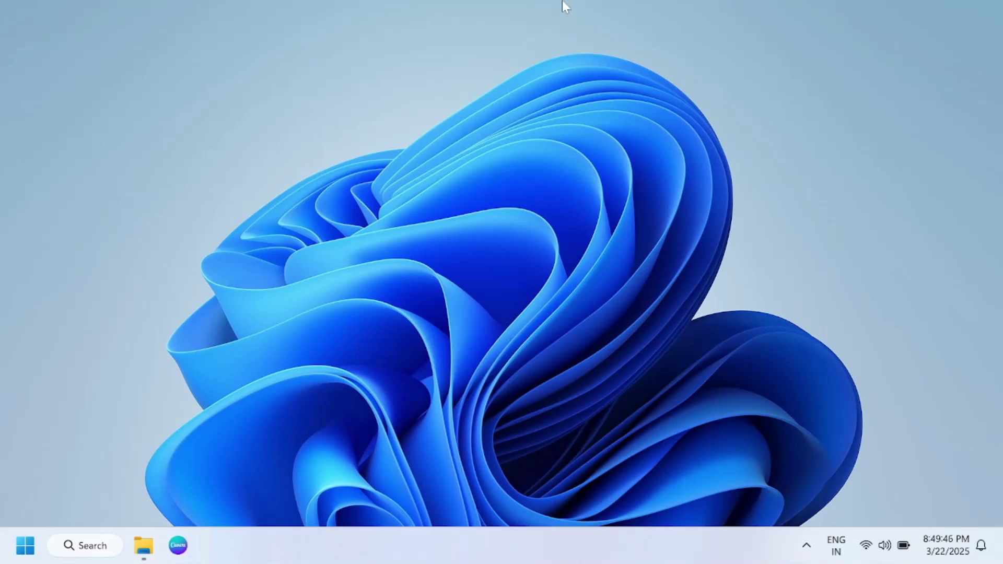
Start the driver update in the Realtek setup wizard, and dismiss the other-instance notice and the Dell Update Package window
mouse_move(562, 1)
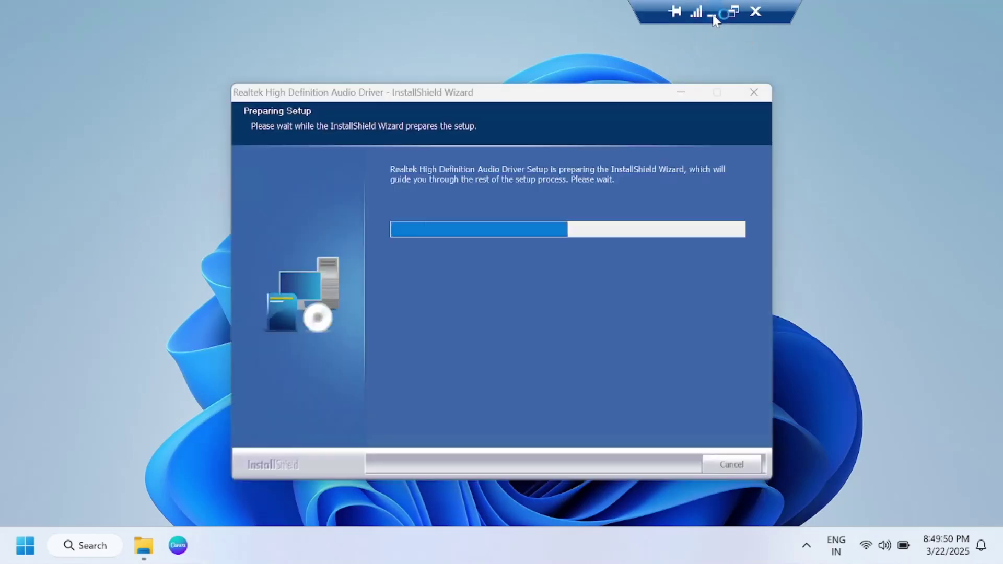
click(710, 14)
click(517, 549)
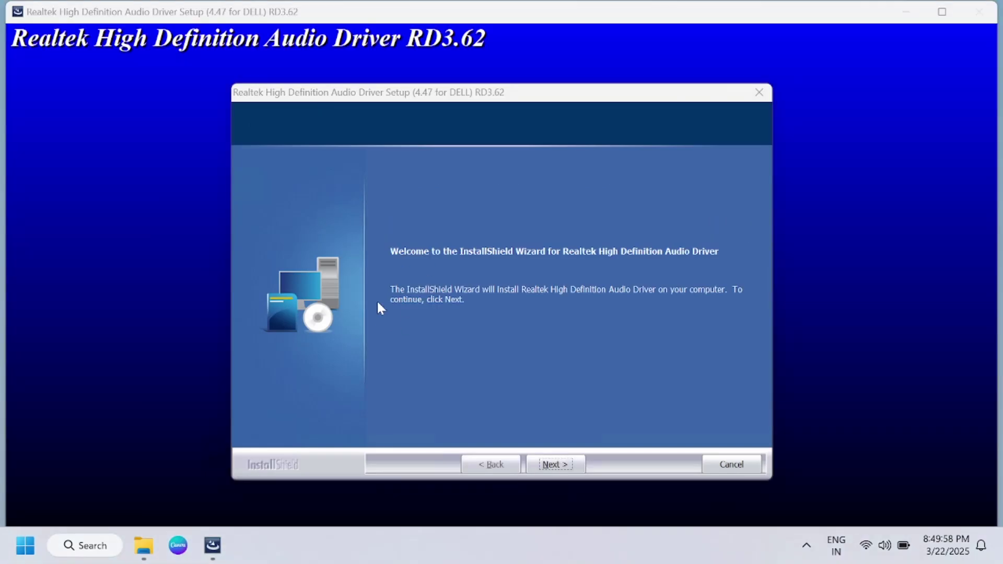
click(559, 468)
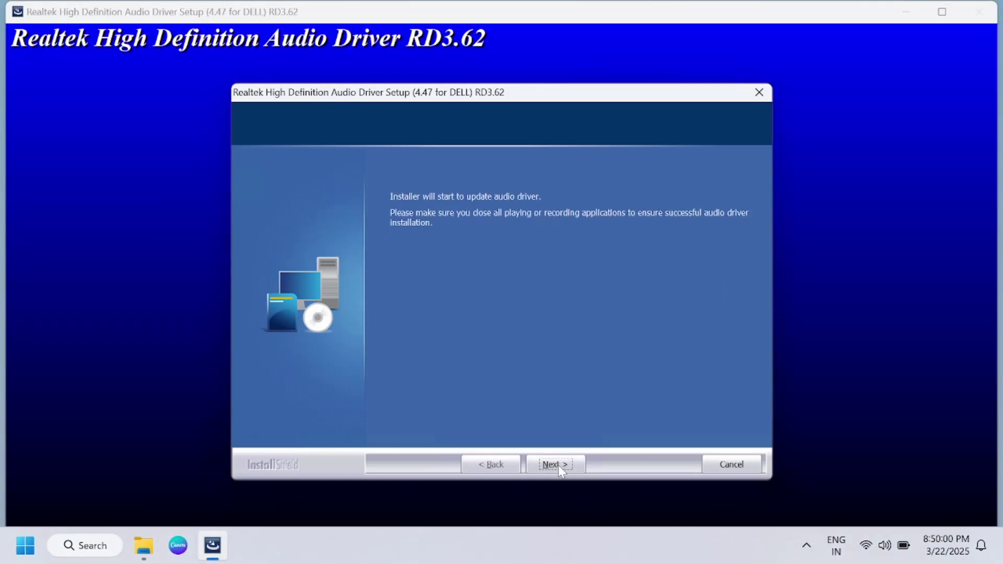
click(558, 465)
click(558, 465)
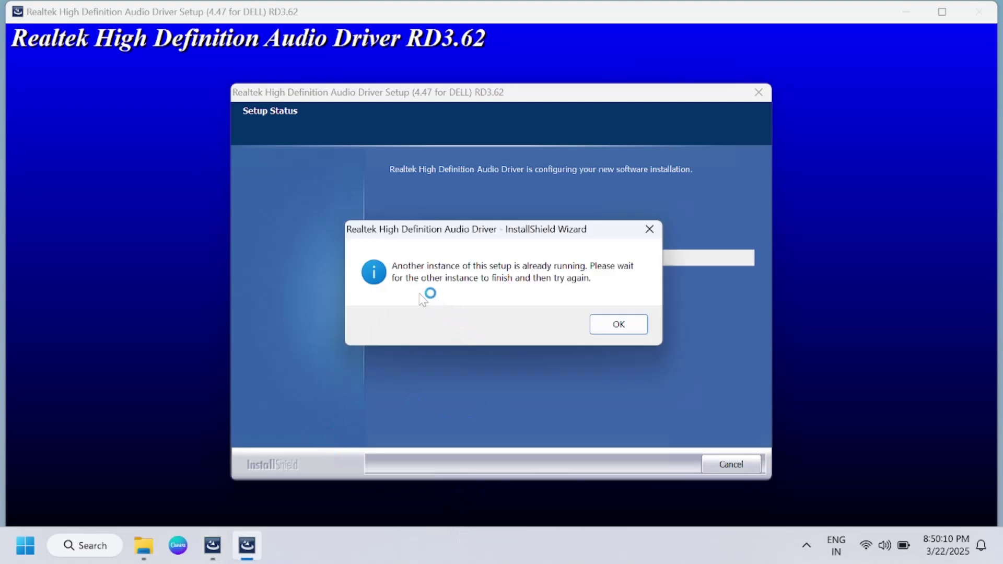
click(620, 324)
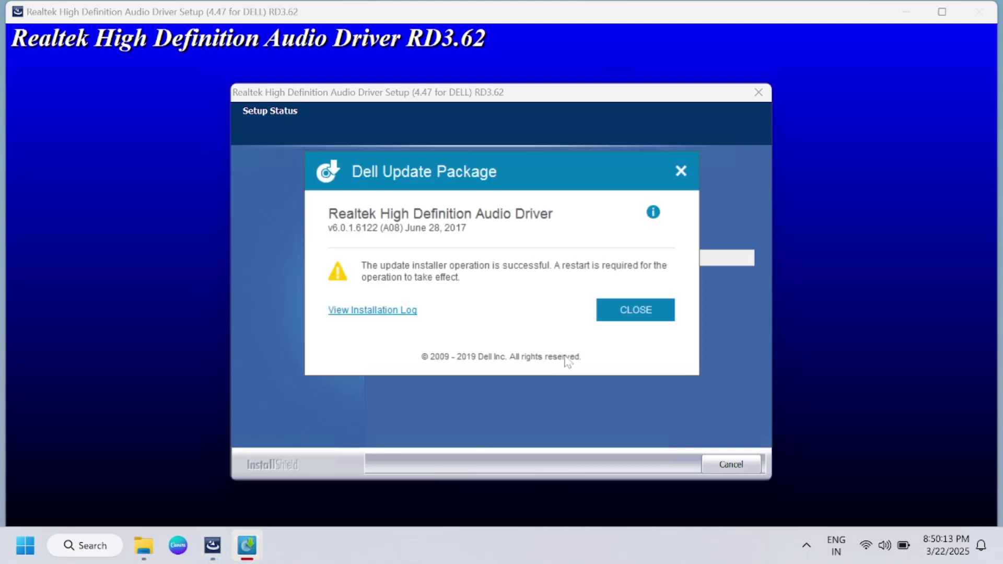
click(649, 311)
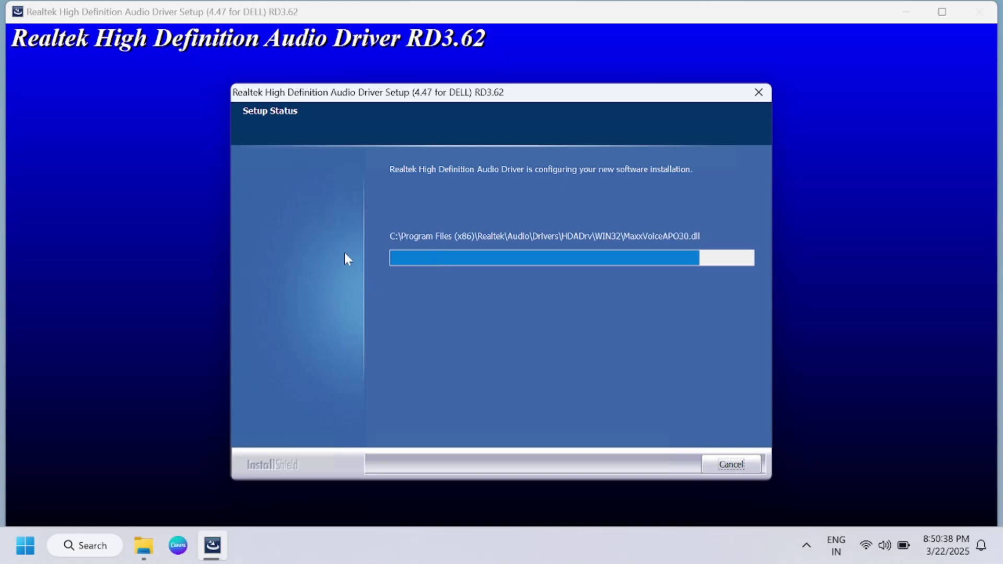
Open the Services console as administrator from the recent searches and approve the elevation request
click(96, 544)
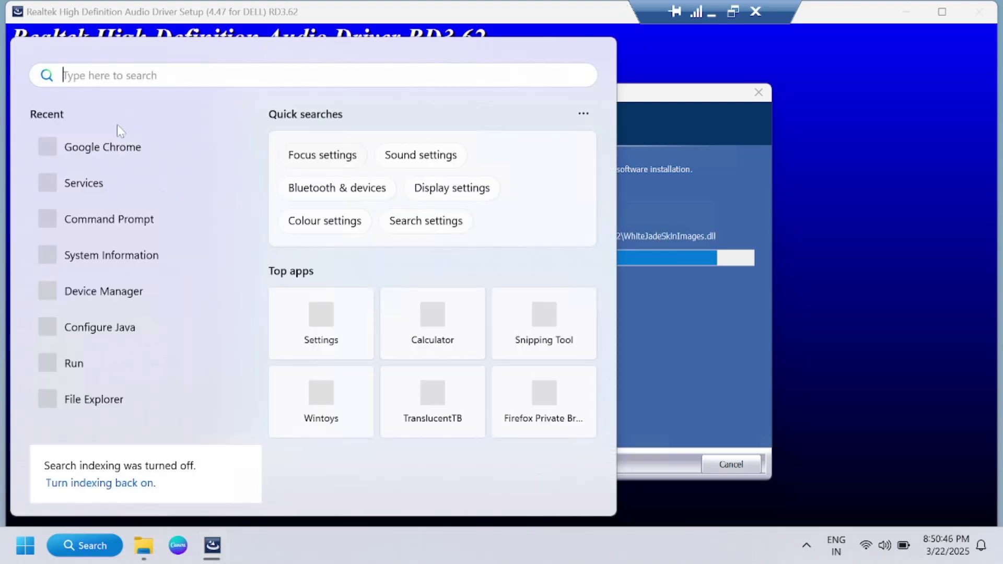
right_click(96, 187)
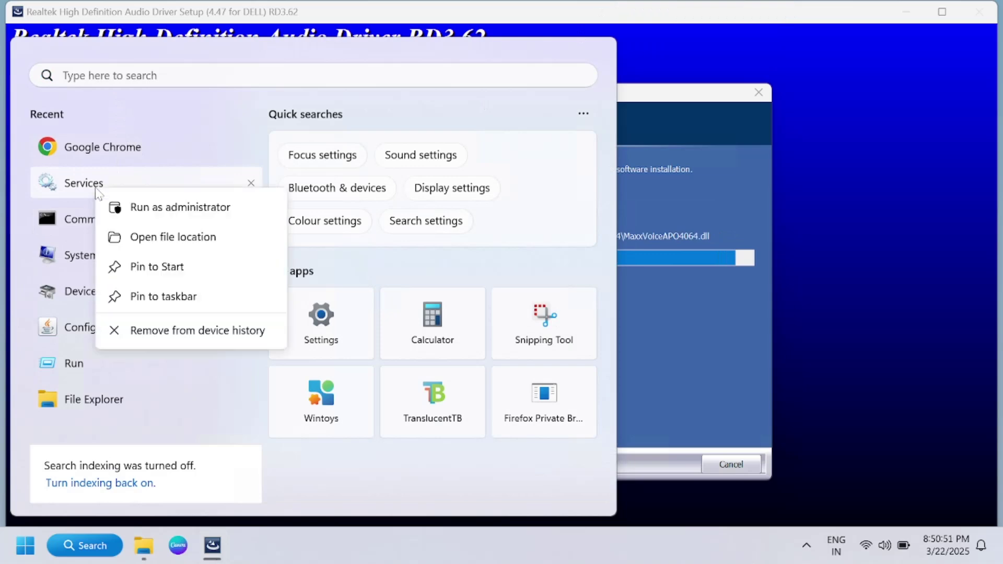
click(172, 207)
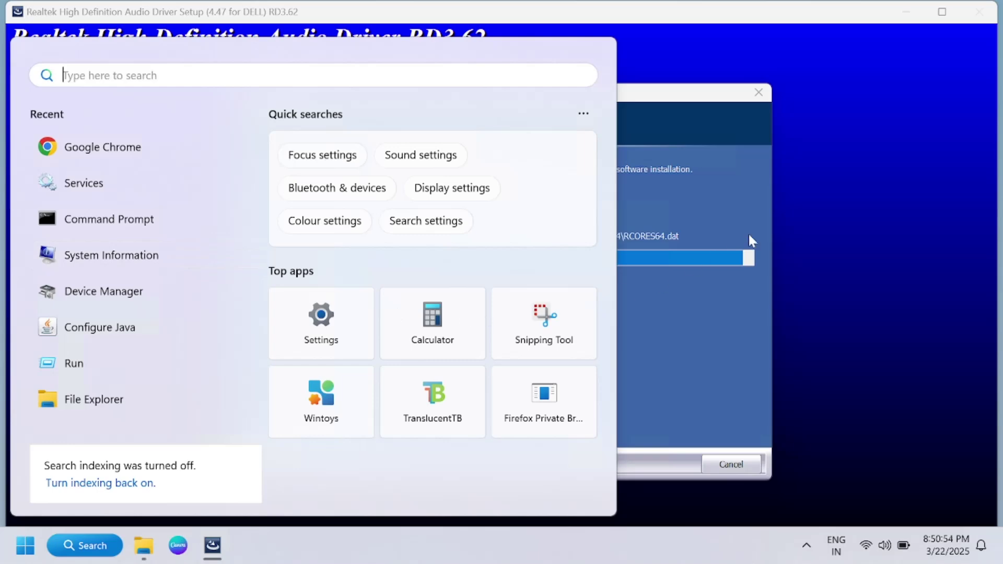
click(810, 211)
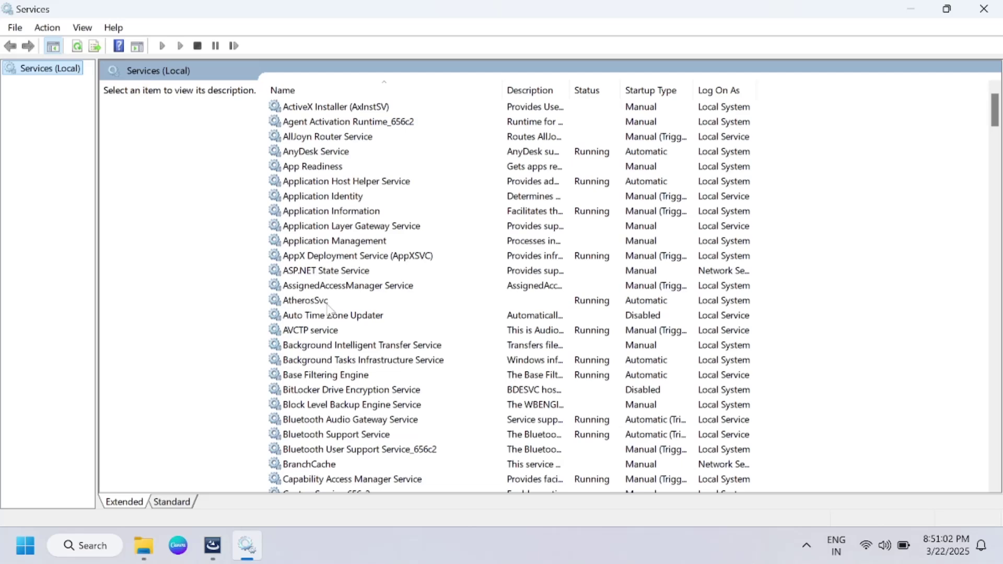
Set the Windows Audio service's startup type to Automatic, apply the change, and close the Services console
click(327, 304)
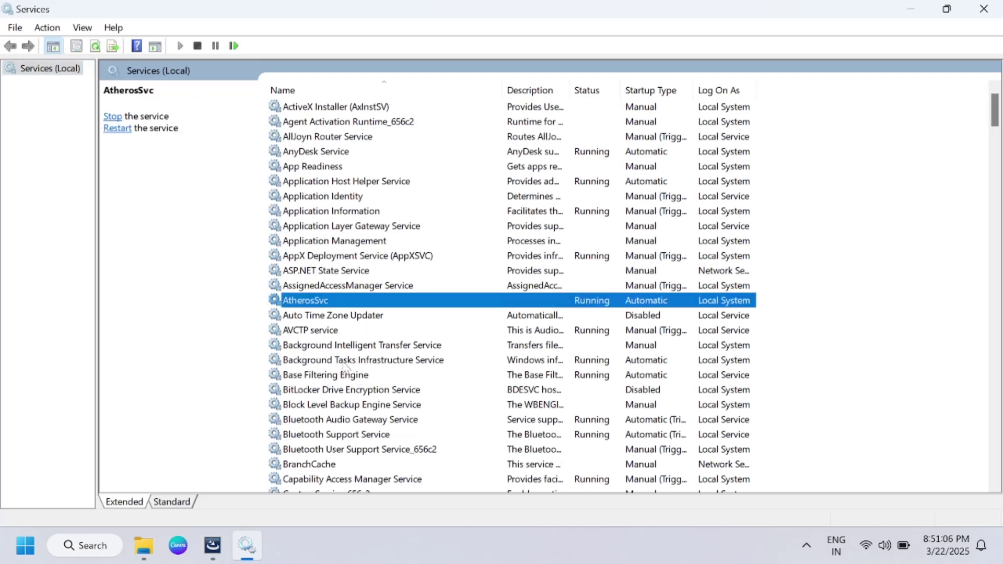
key(w)
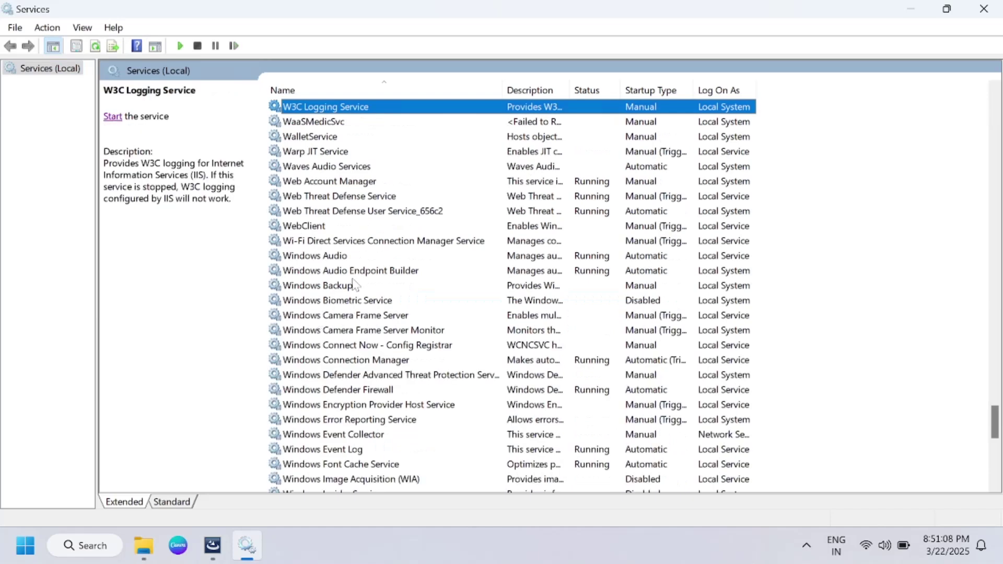
click(345, 256)
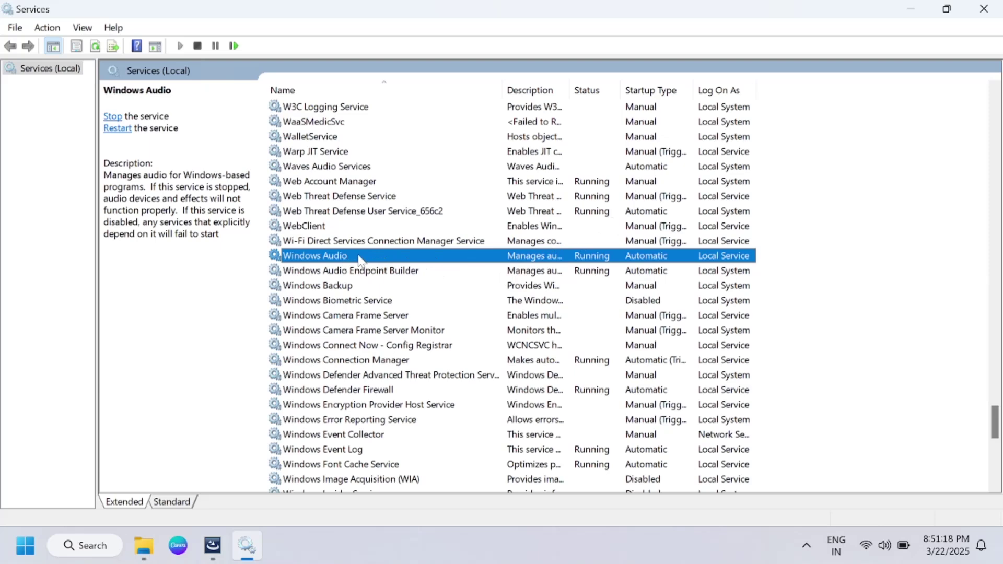
right_click(360, 260)
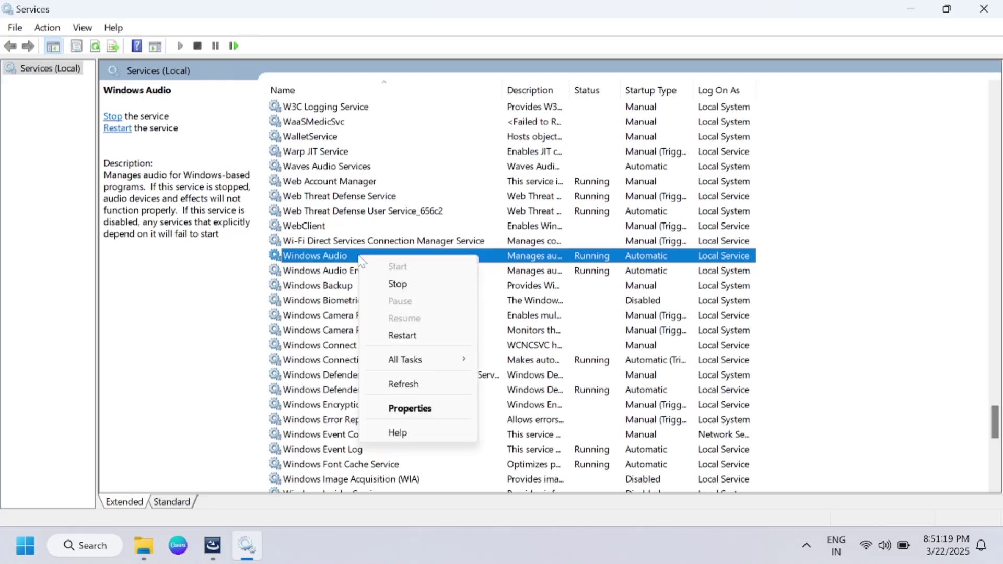
click(418, 408)
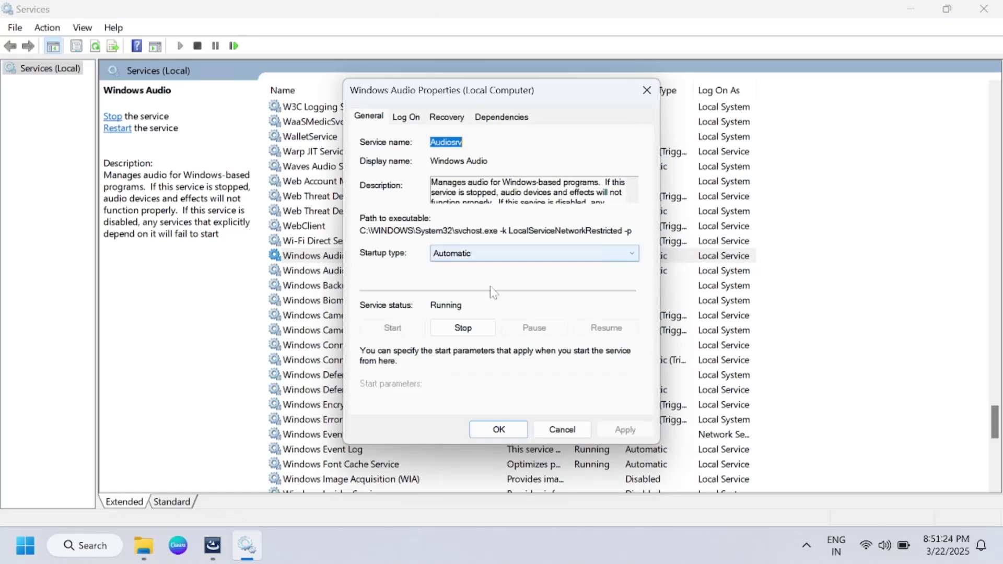
click(447, 255)
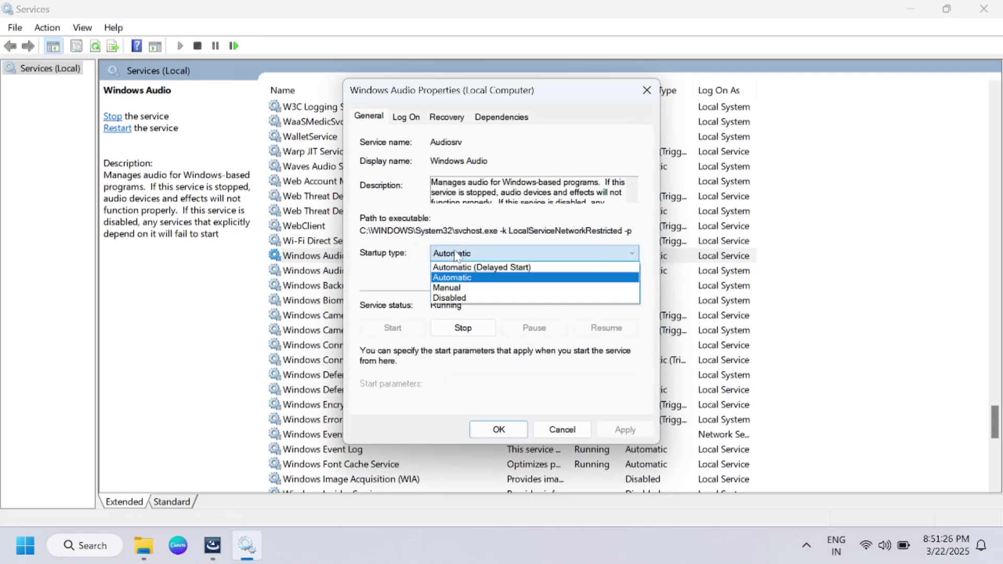
click(453, 281)
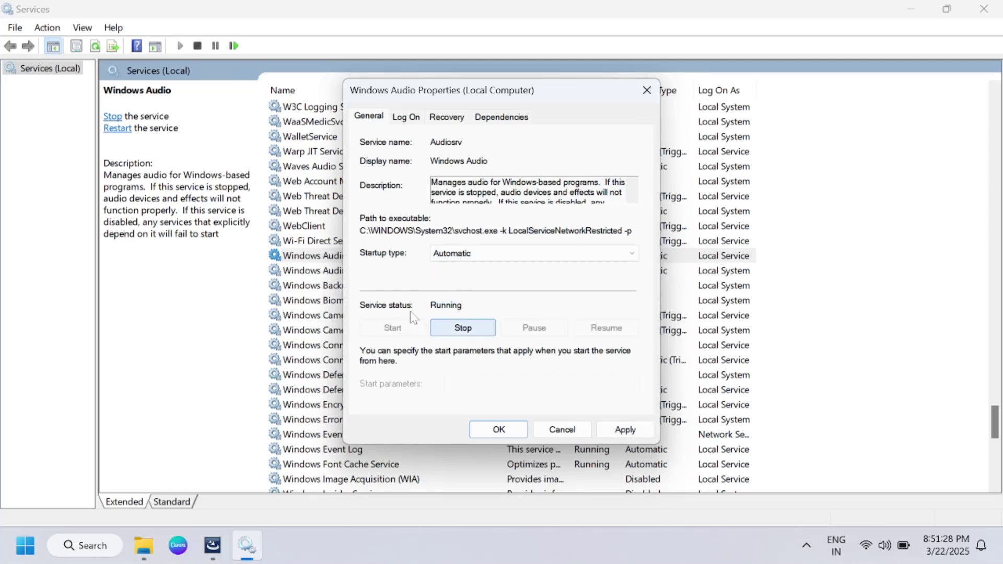
click(624, 430)
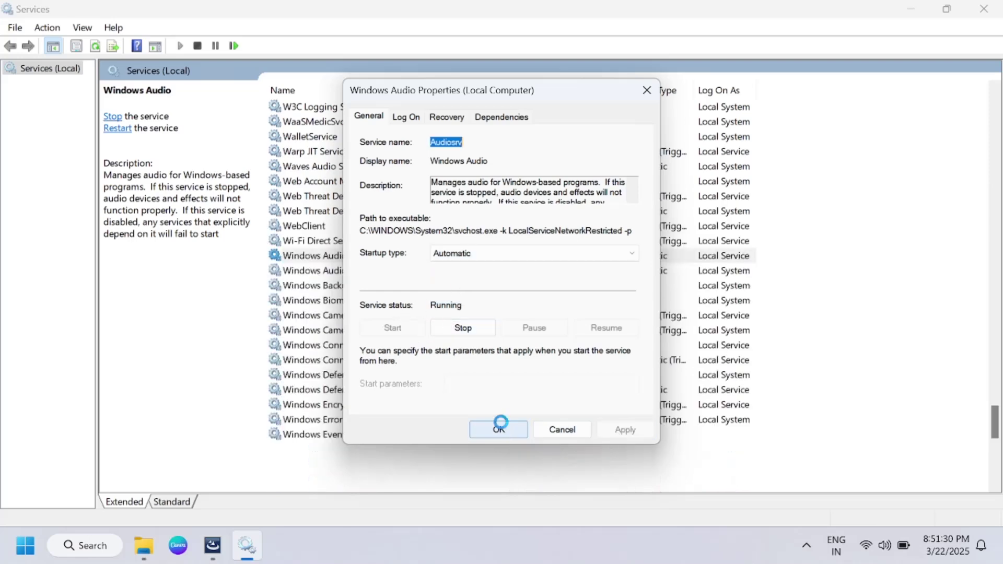
click(499, 430)
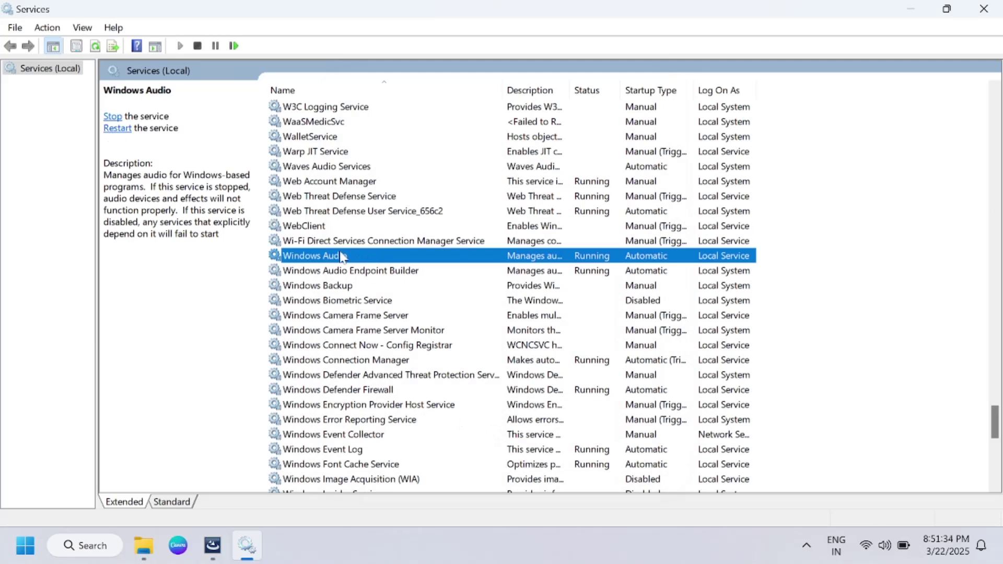
click(984, 9)
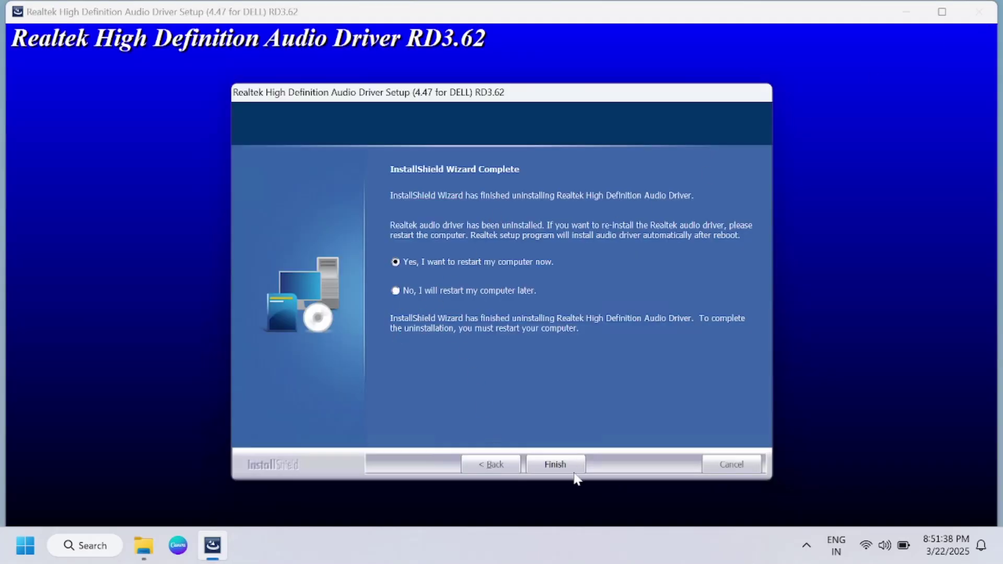